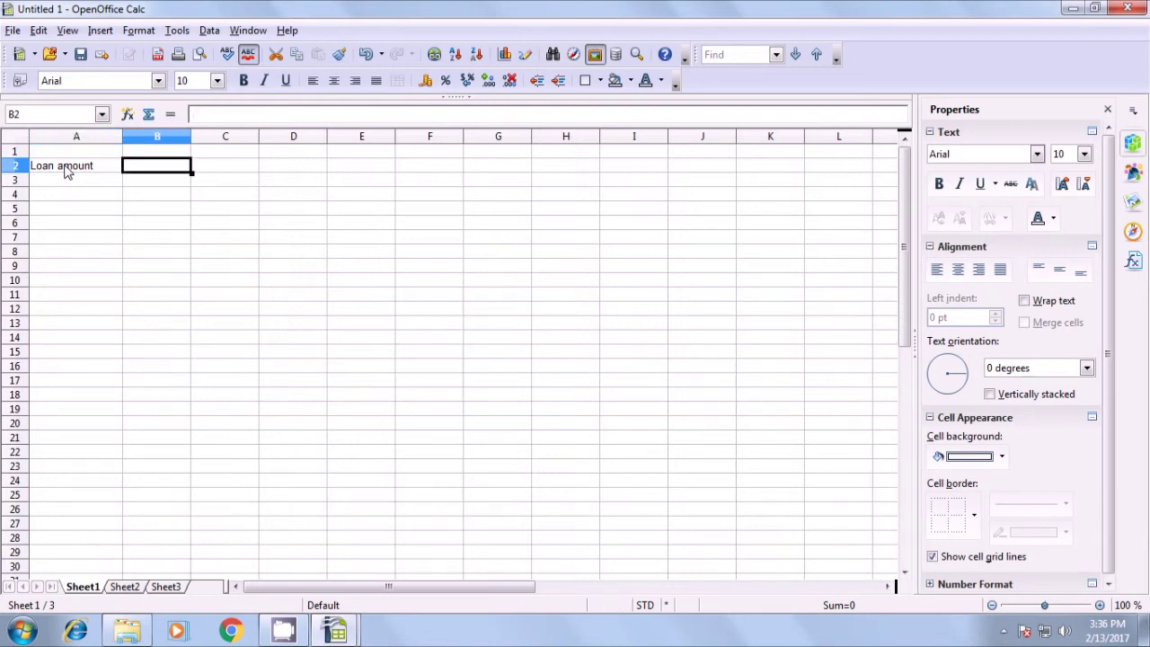
Format cell B2 as INR currency with two decimal places and enter 4500 as the loan amount
{"action": "right_click", "coordinate": [130, 163]}
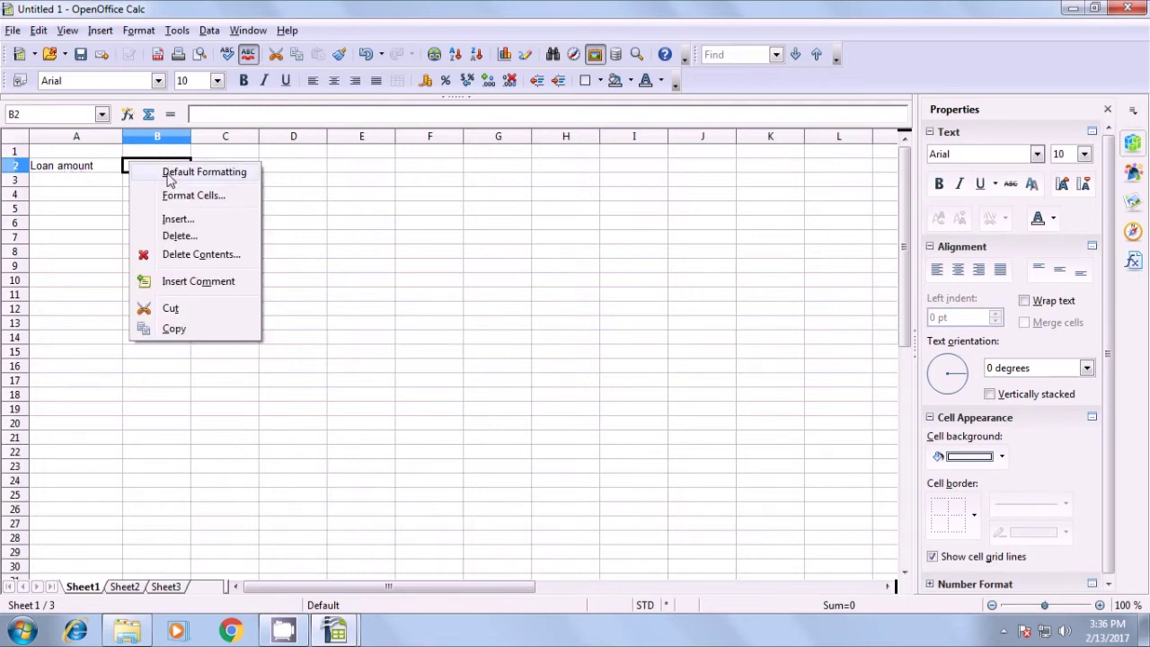
{"action": "left_click", "coordinate": [182, 196]}
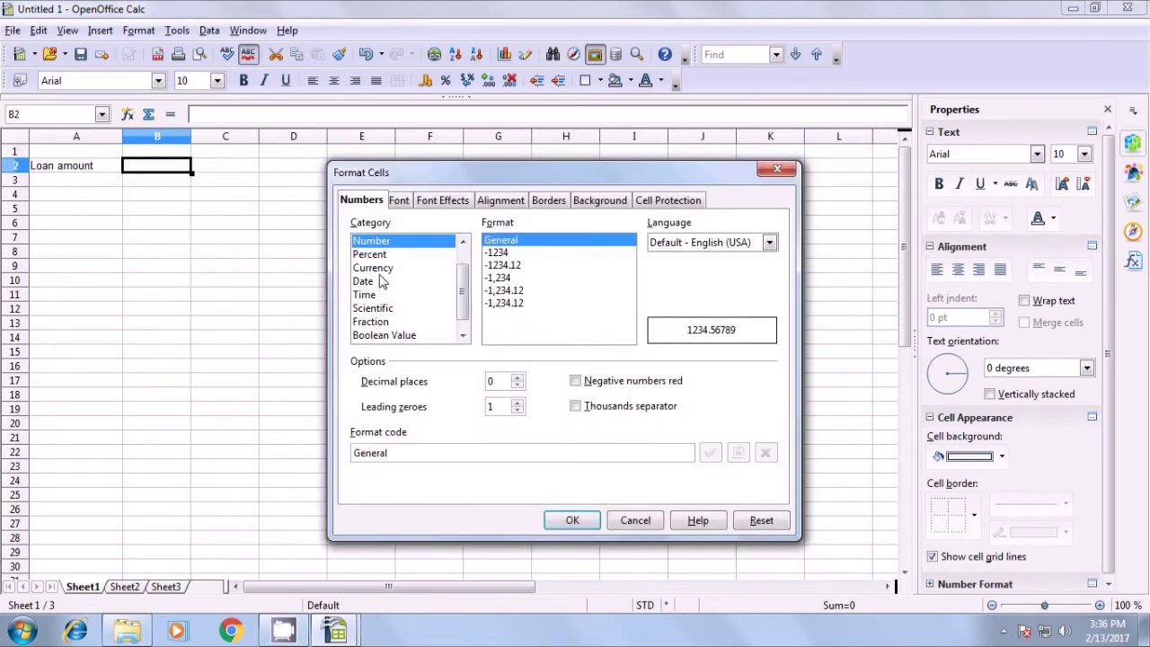
{"action": "left_click", "coordinate": [375, 270]}
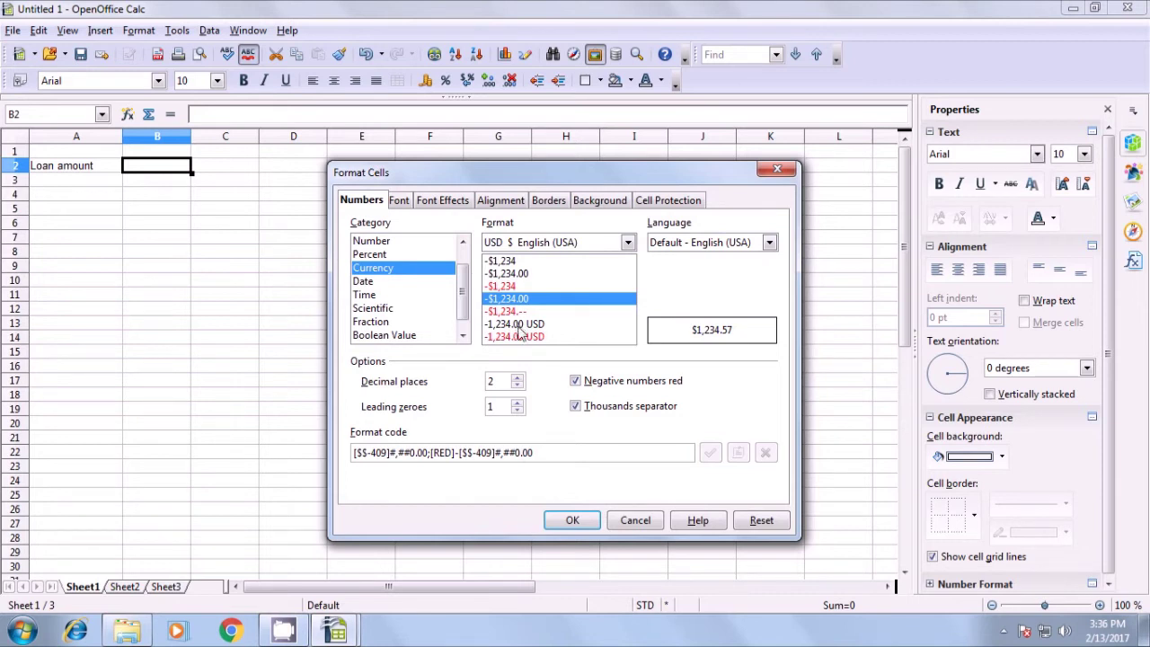
{"action": "left_click", "coordinate": [596, 245]}
{"action": "left_click", "coordinate": [589, 341]}
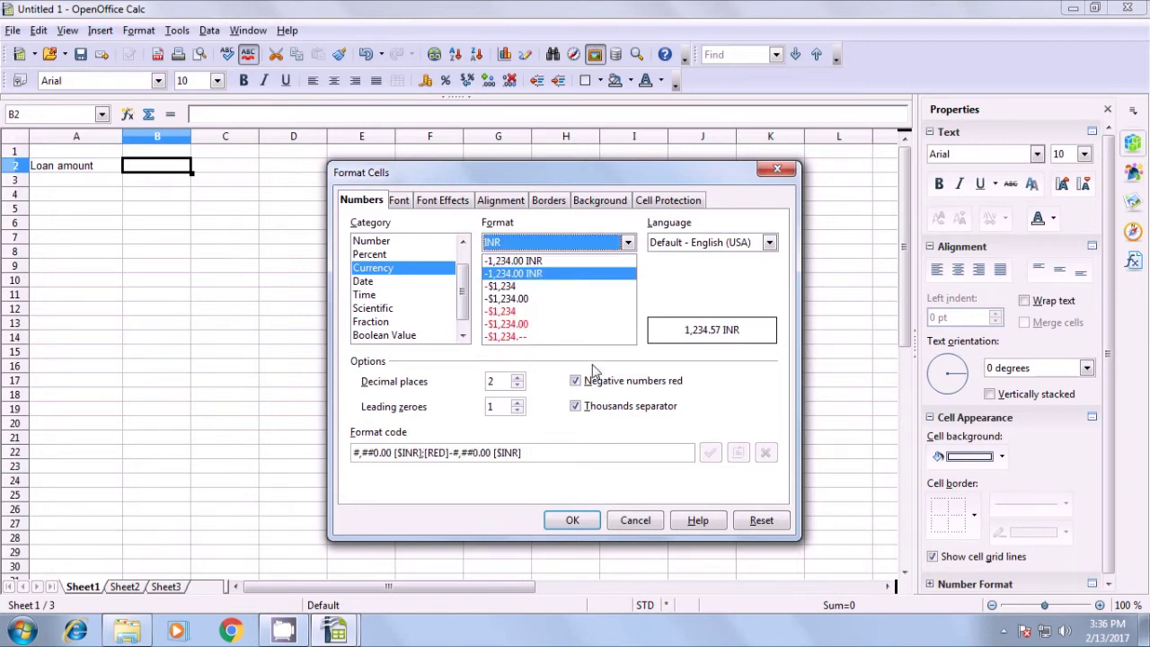
{"action": "left_click", "coordinate": [572, 520]}
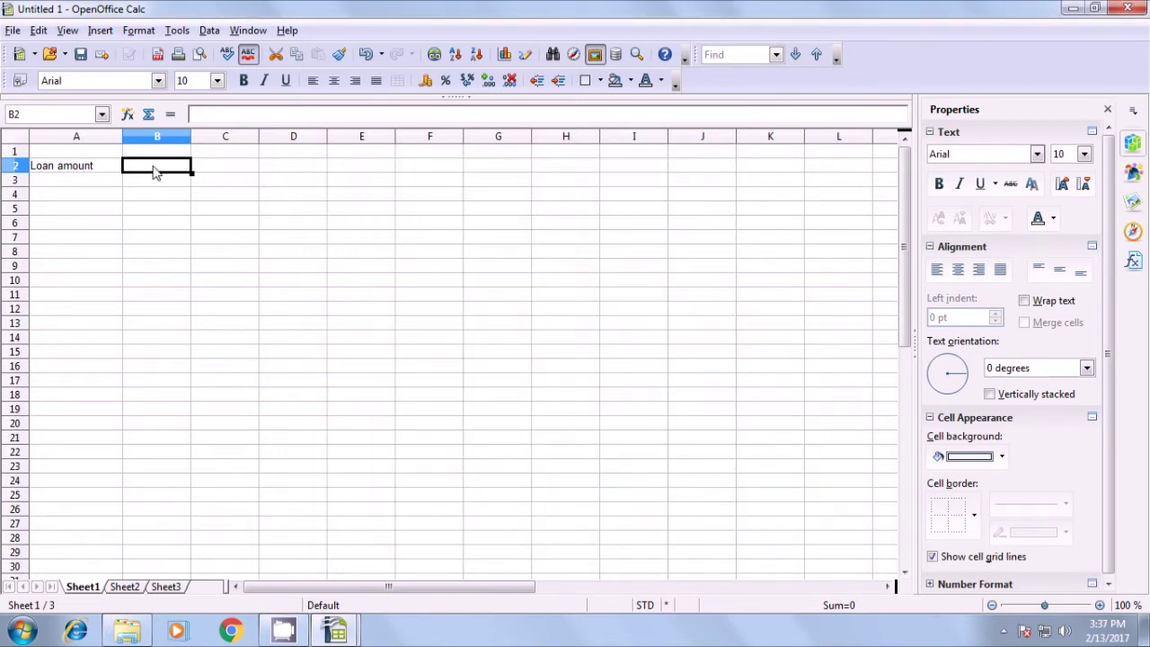
{"action": "type", "text": "45000"}
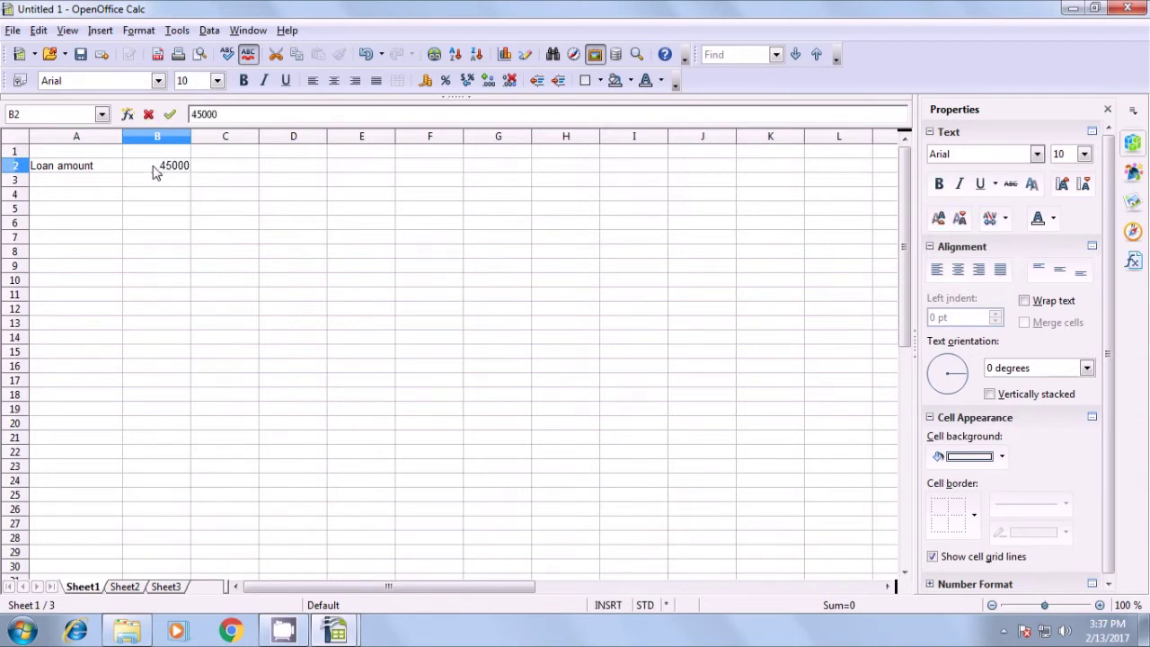
{"action": "key", "text": "Return"}
Add the label "Rate" in cell A3 and enter 5% in B3
{"action": "left_click", "coordinate": [66, 184]}
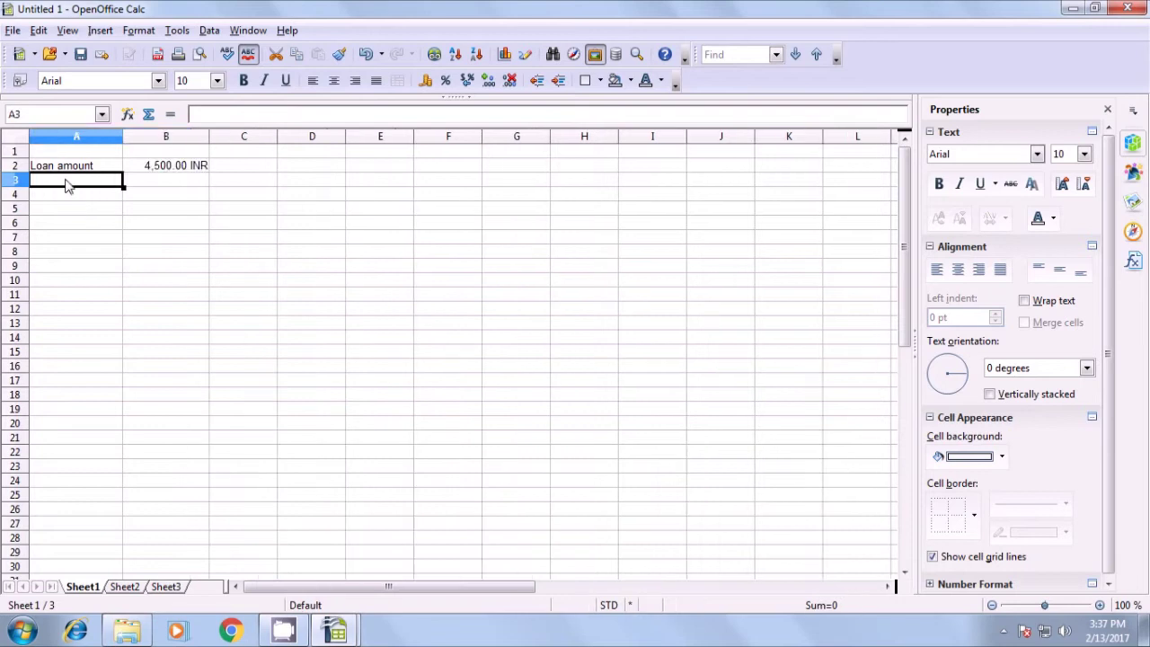
{"action": "type", "text": "Rate"}
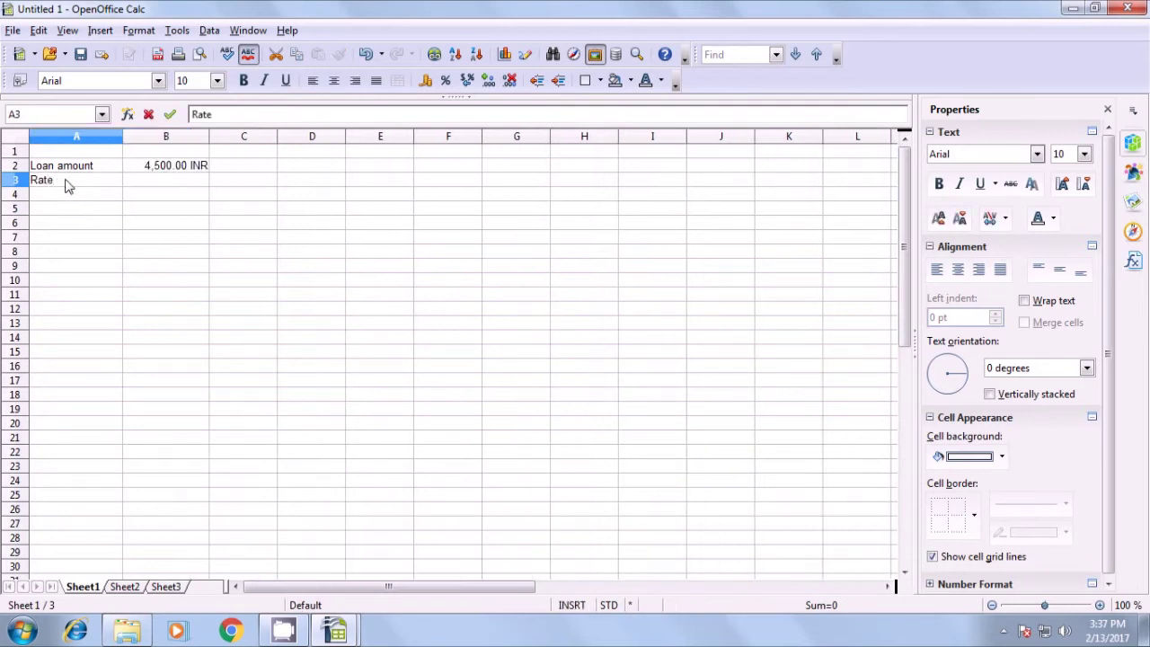
{"action": "key", "text": "Tab"}
{"action": "type", "text": "5"}
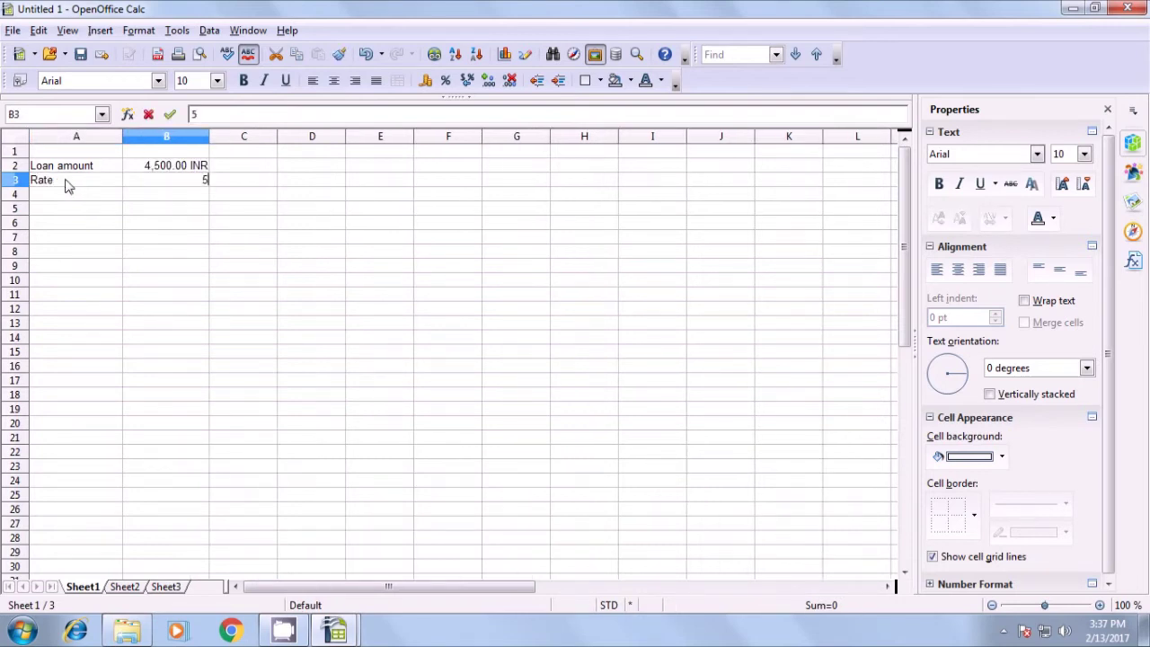
{"action": "type", "text": ".00%"}
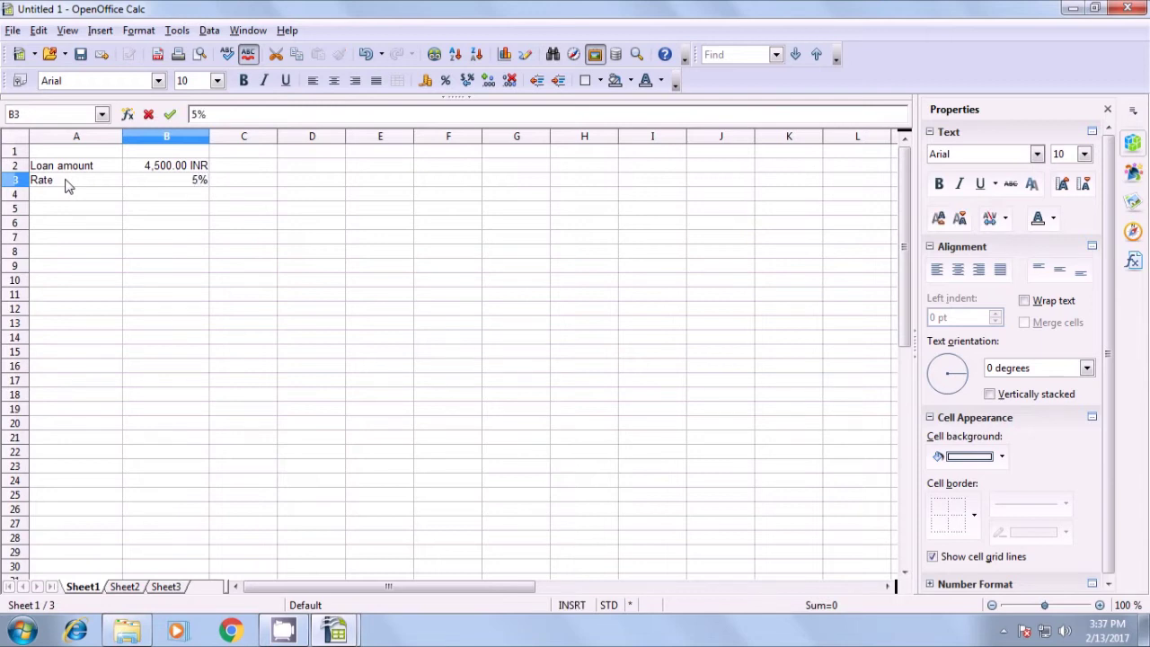
{"action": "key", "text": "Return"}
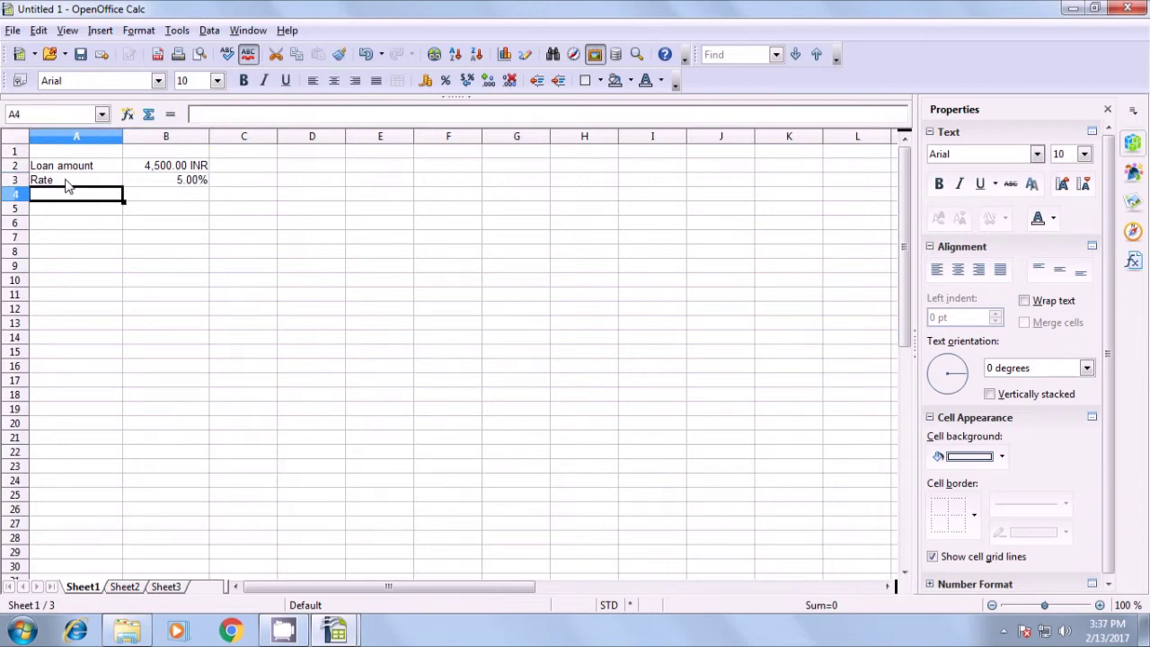
Add the label "Year" in cell A4 and enter 5 in B4
{"action": "type", "text": "Year"}
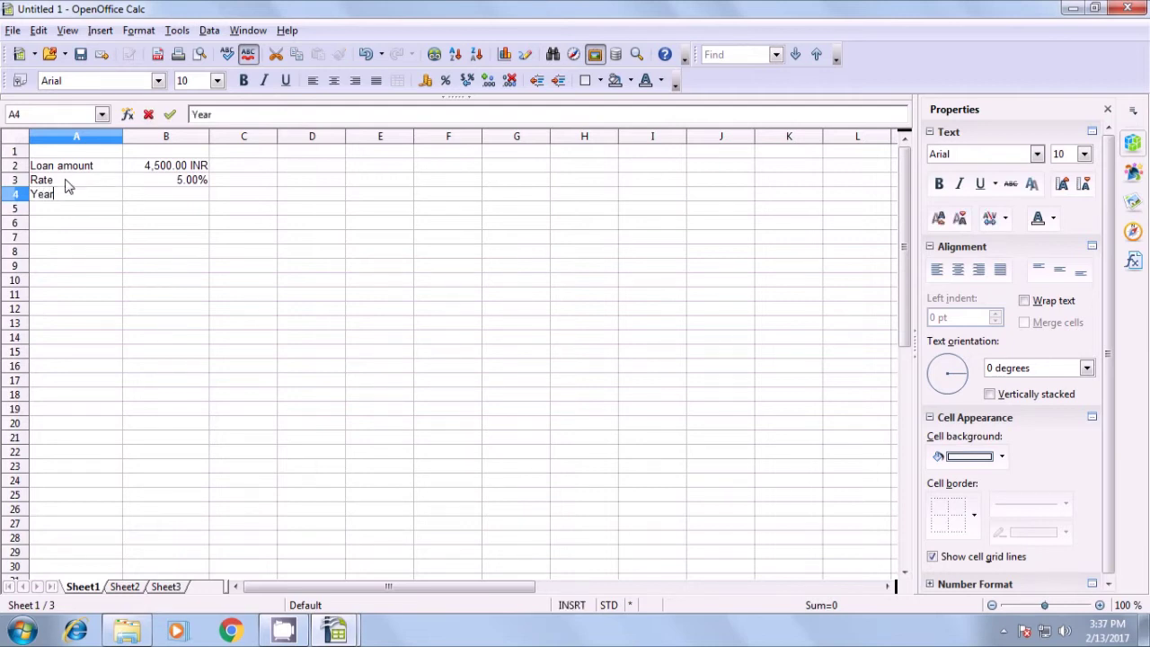
{"action": "key", "text": "Tab"}
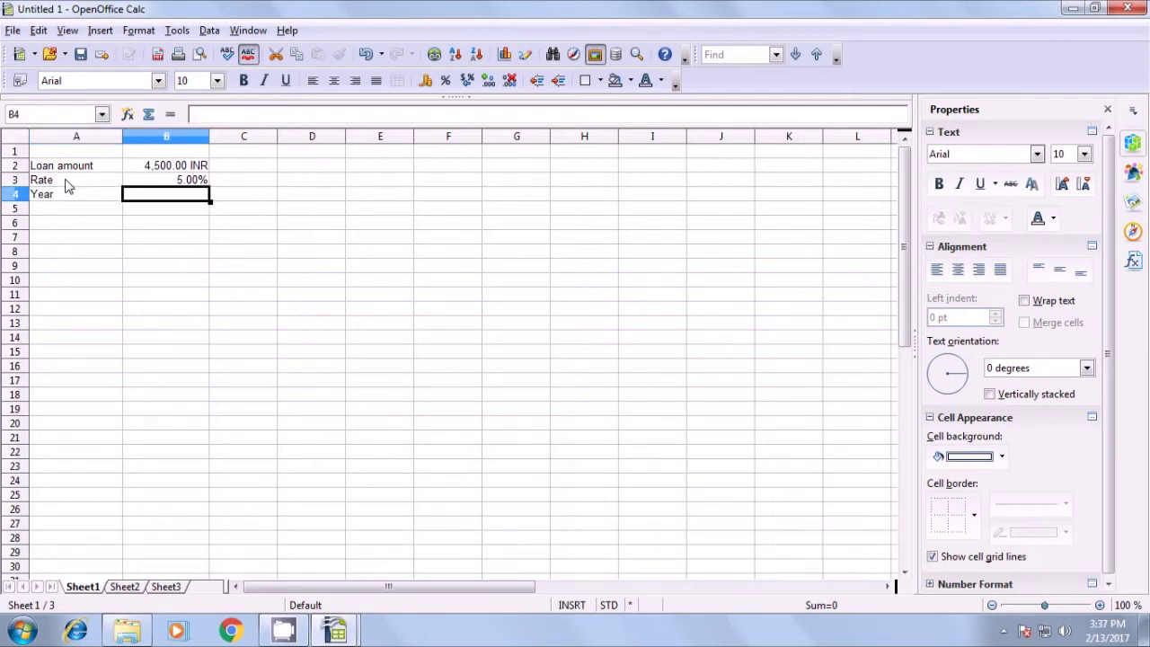
{"action": "type", "text": "5"}
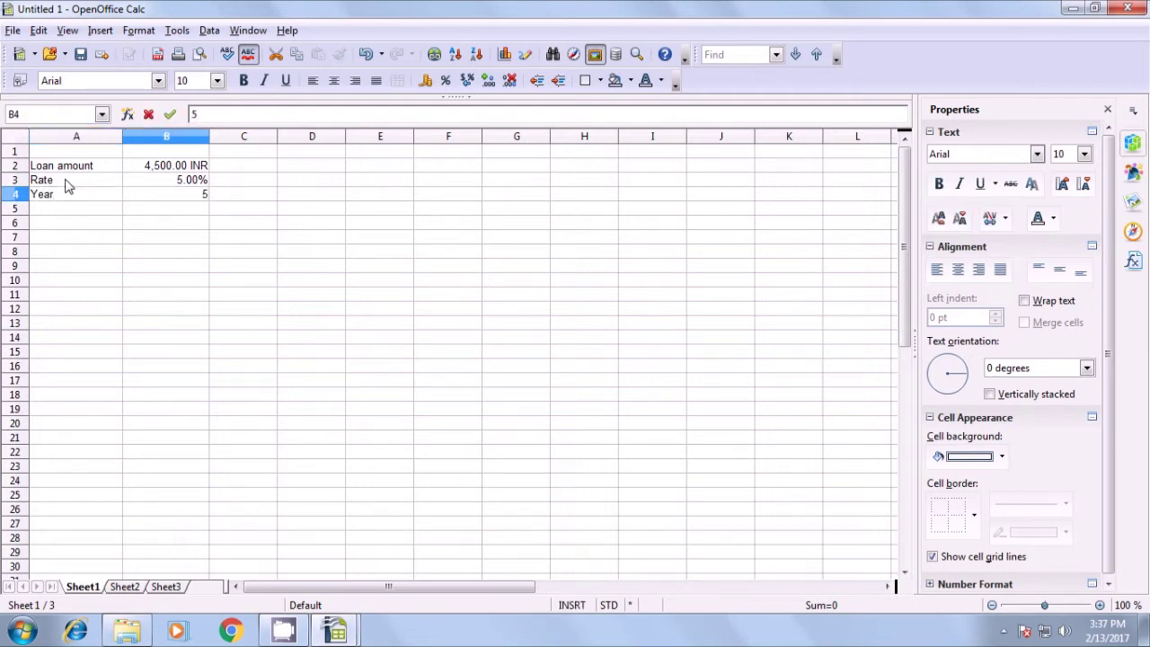
{"action": "key", "text": "Return"}
{"action": "key", "text": "Left"}
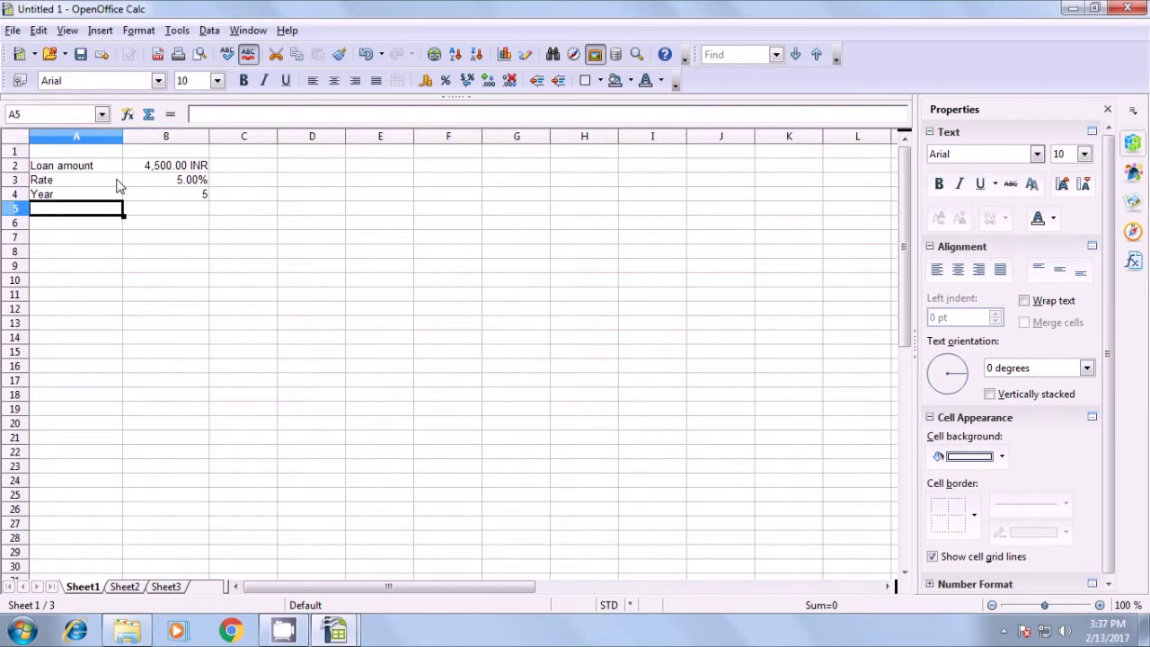
Label cell A5 "2 month payment" and begin a PMT formula in B5 with B3/12 as the rate
{"action": "type", "text": "2 month payment"}
{"action": "left_click", "coordinate": [150, 210]}
{"action": "type", "text": "=pmt"}
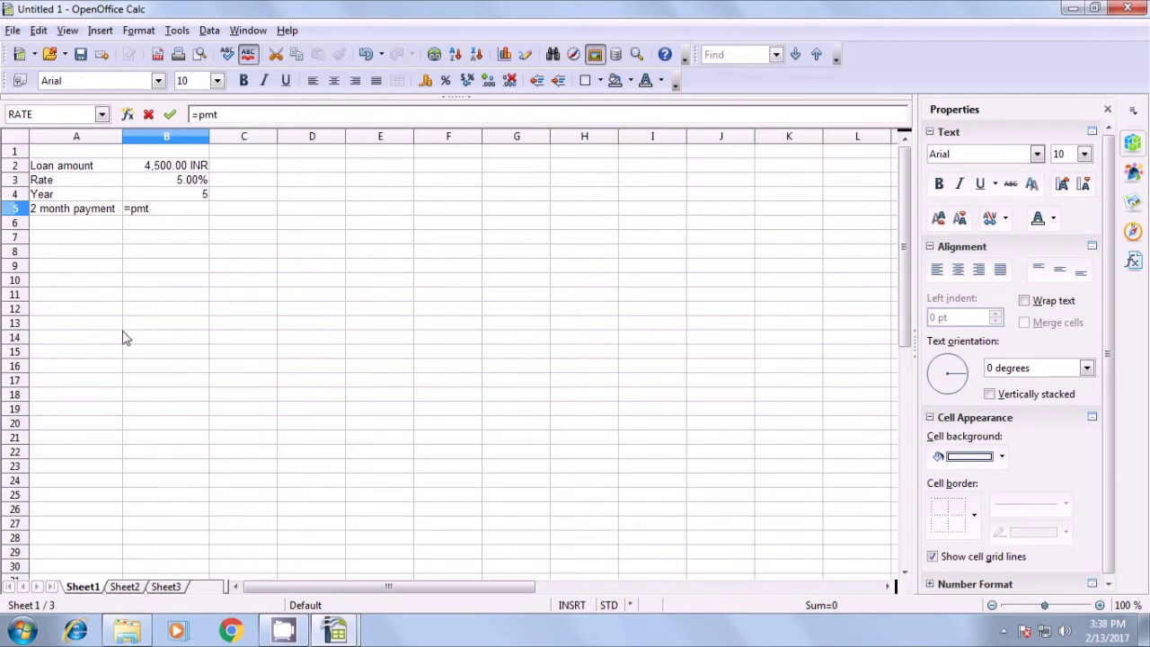
{"action": "type", "text": "("}
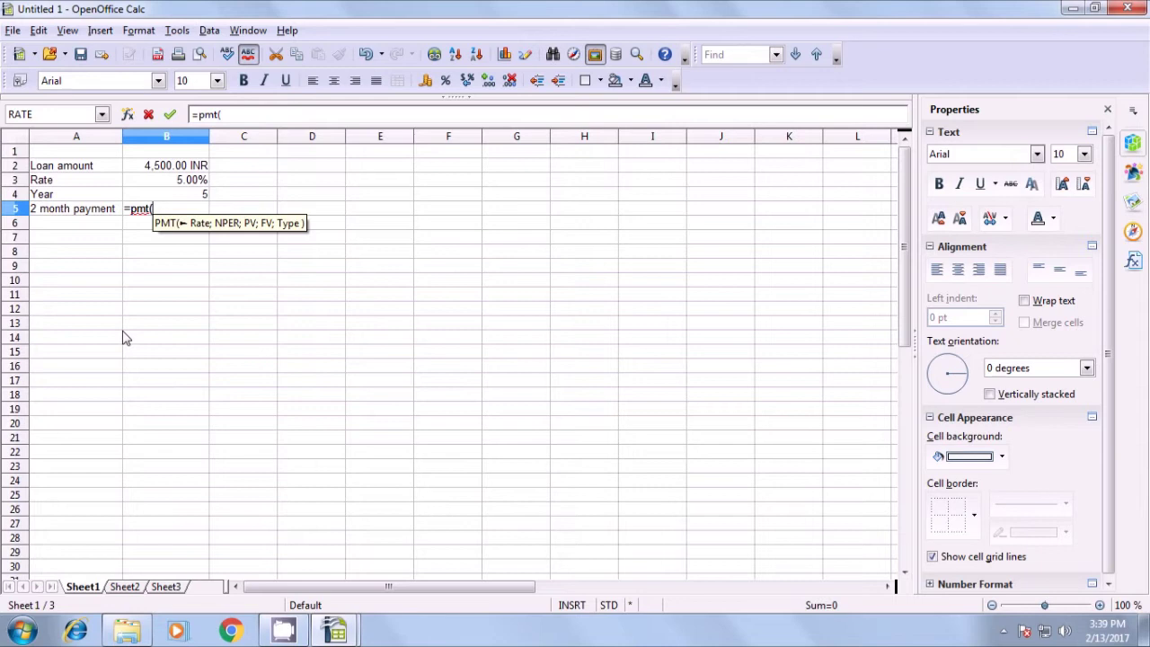
{"action": "left_click", "coordinate": [176, 184]}
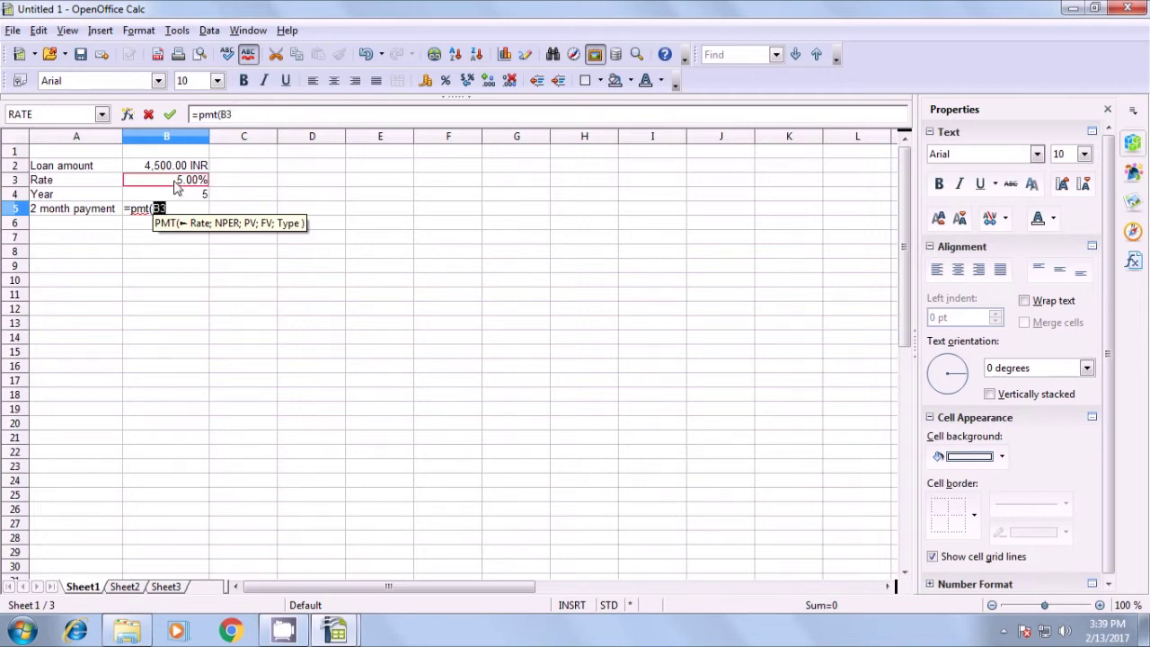
{"action": "type", "text": "/12"}
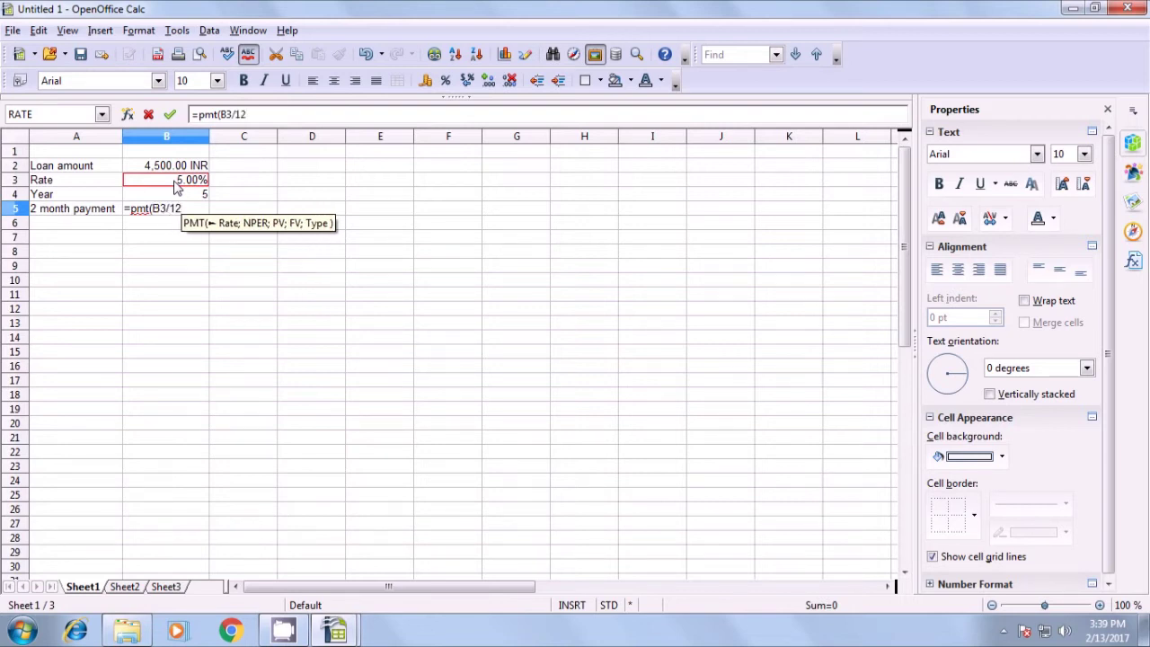
{"action": "type", "text": ";"}
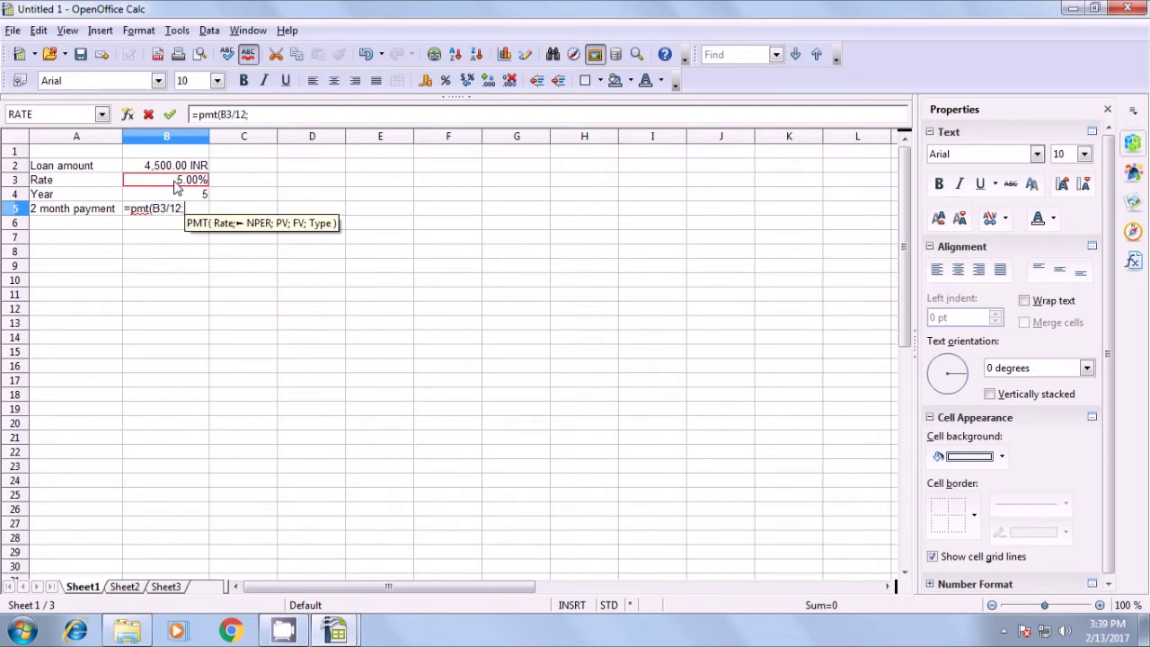
Add B4*12 as the number of periods in the PMT formula
{"action": "left_click", "coordinate": [189, 198]}
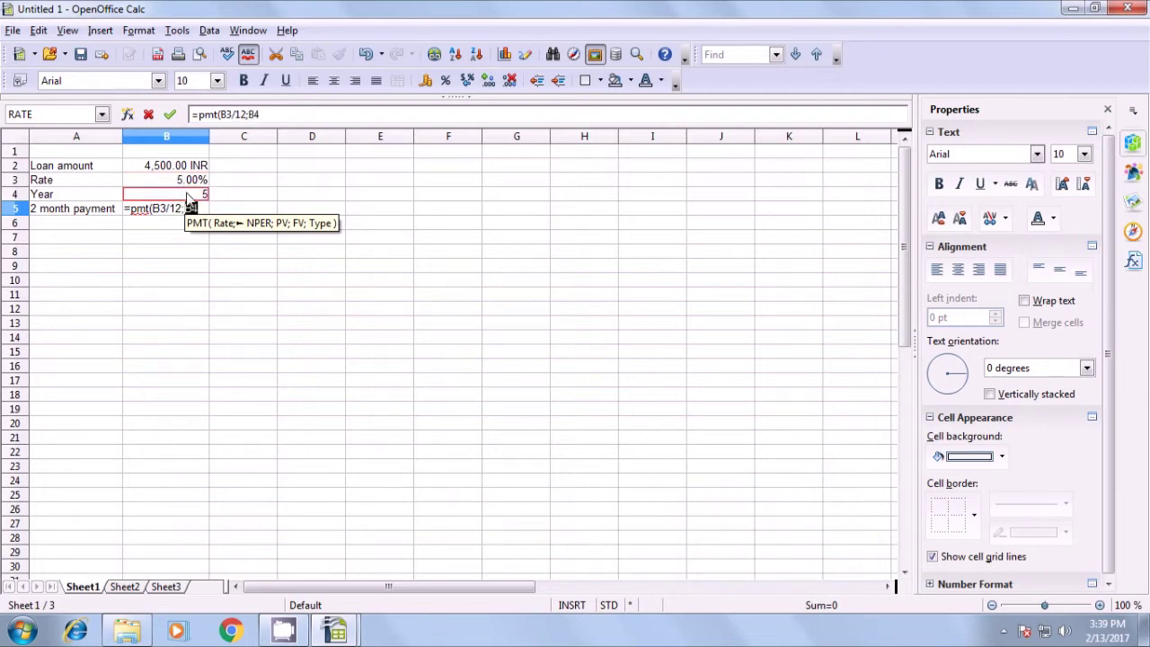
{"action": "type", "text": "*"}
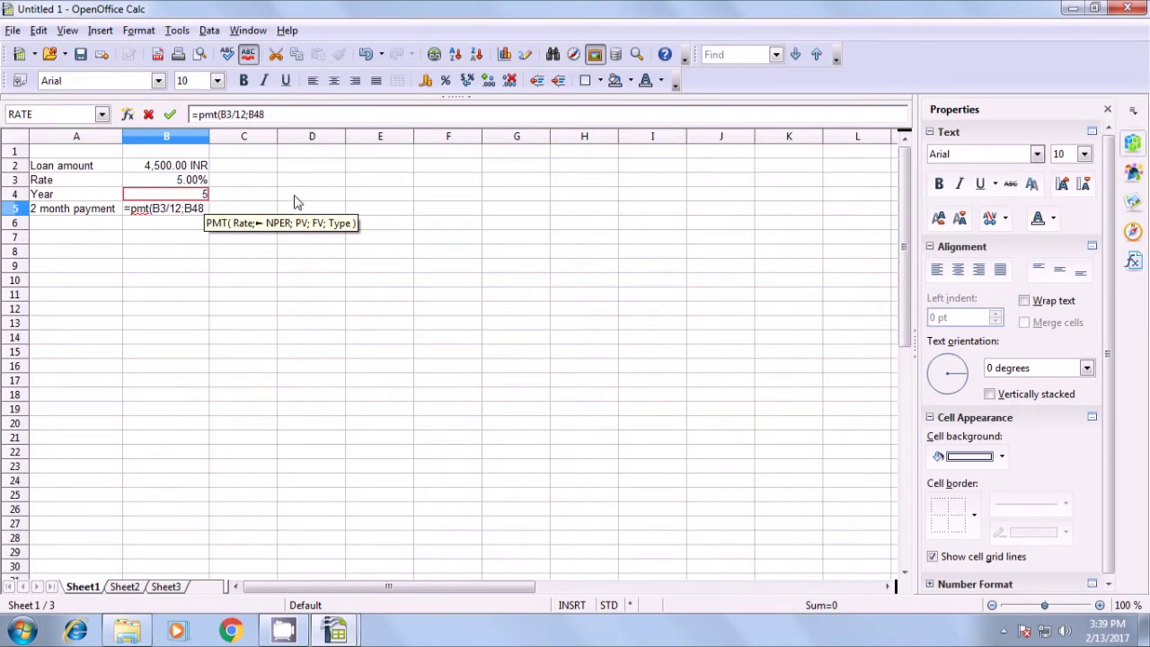
{"action": "key", "text": "BackSpace"}
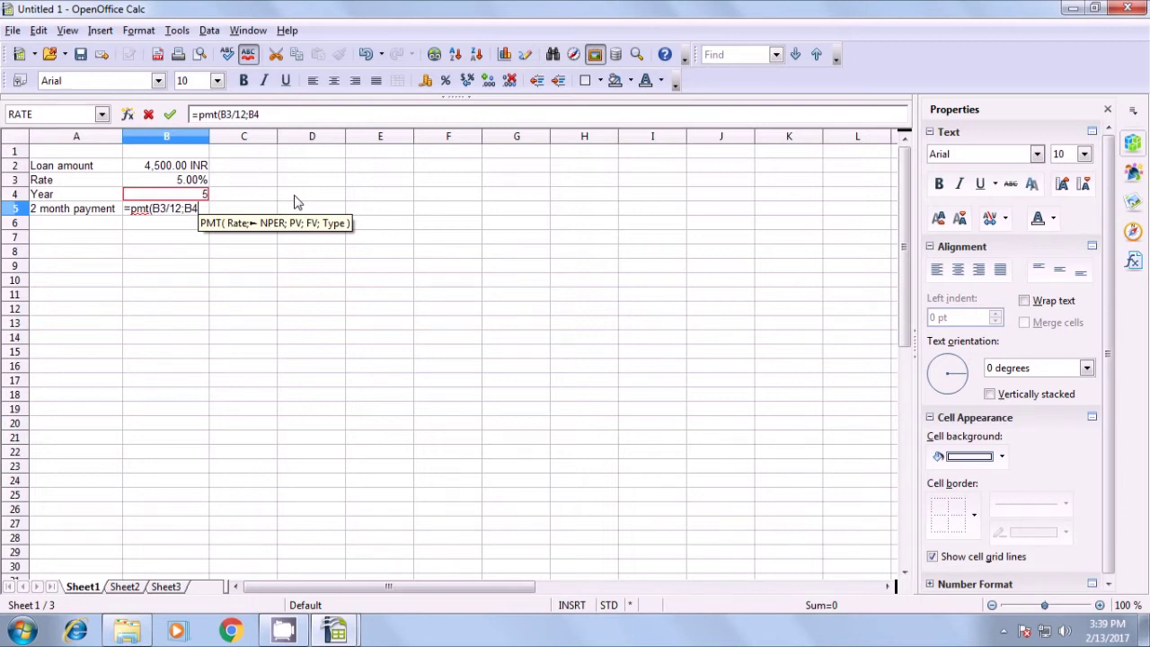
{"action": "type", "text": "*"}
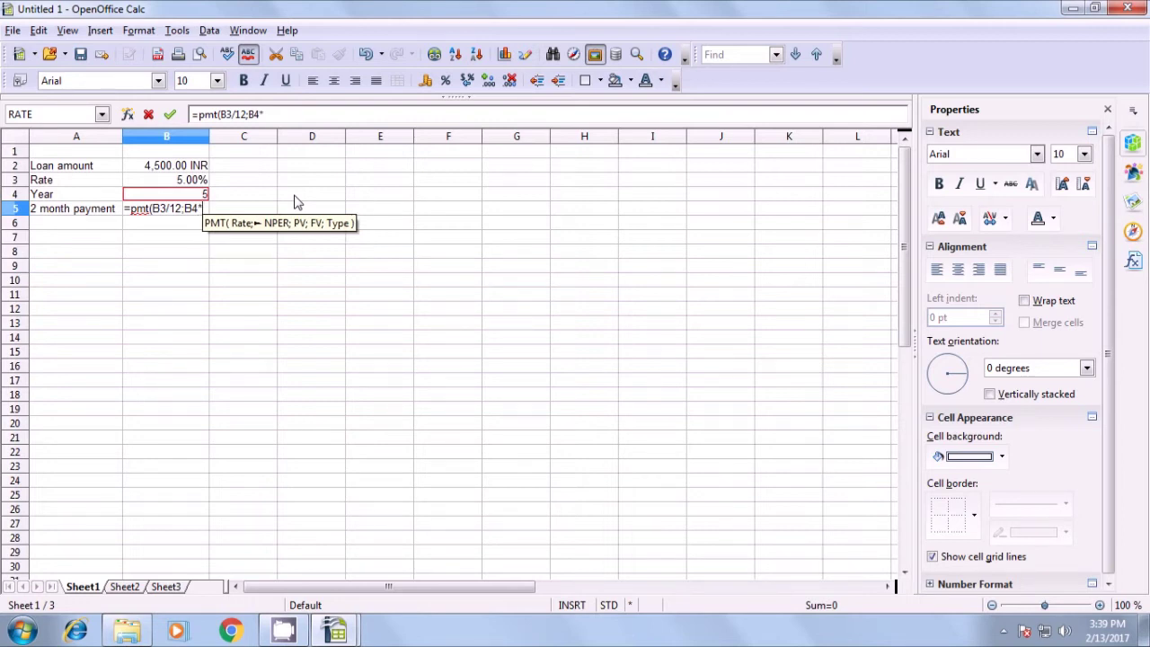
{"action": "type", "text": "12;"}
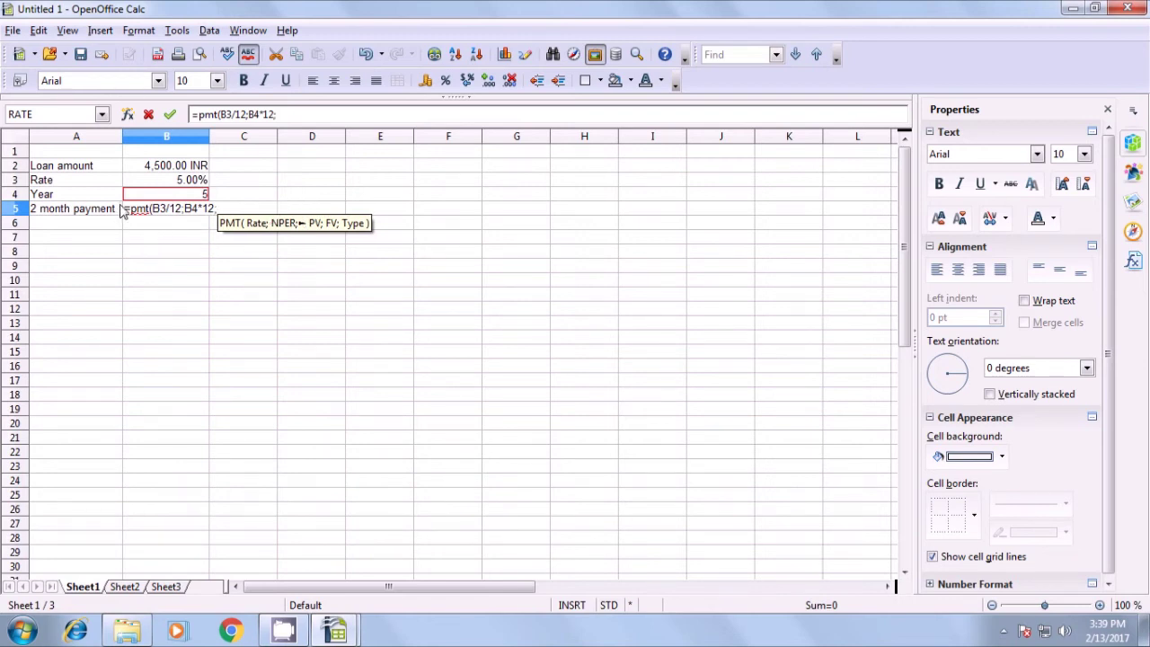
Complete the PMT formula in B5 with B2 as the present value and 1 as the future value
{"action": "left_click", "coordinate": [167, 171]}
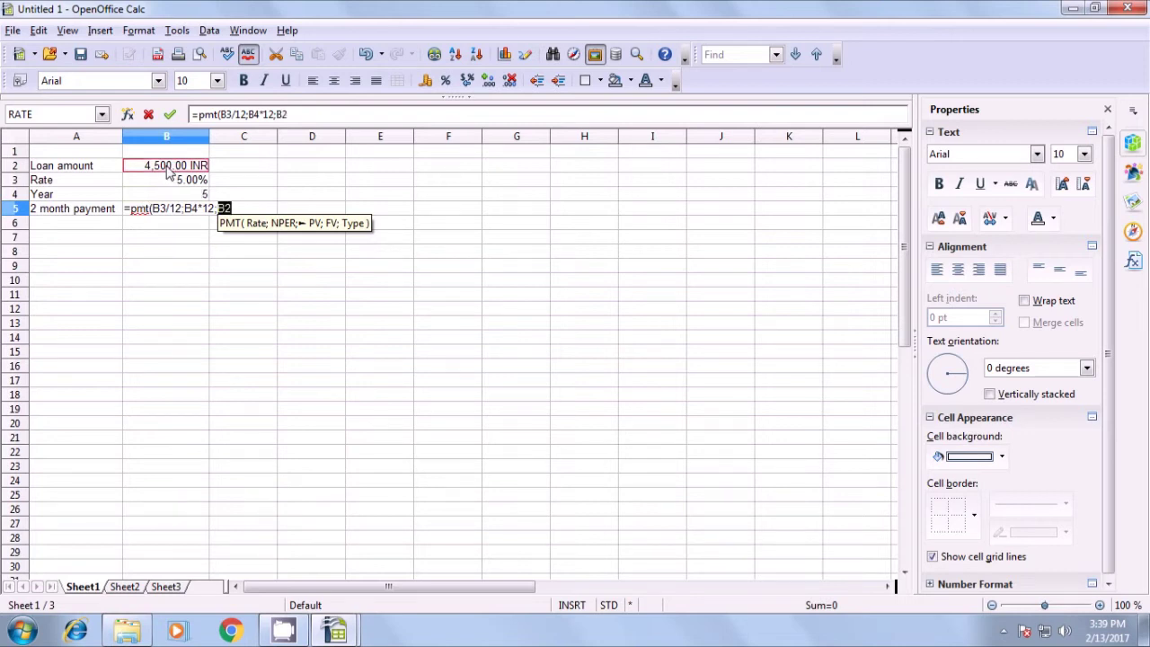
{"action": "type", "text": ";1"}
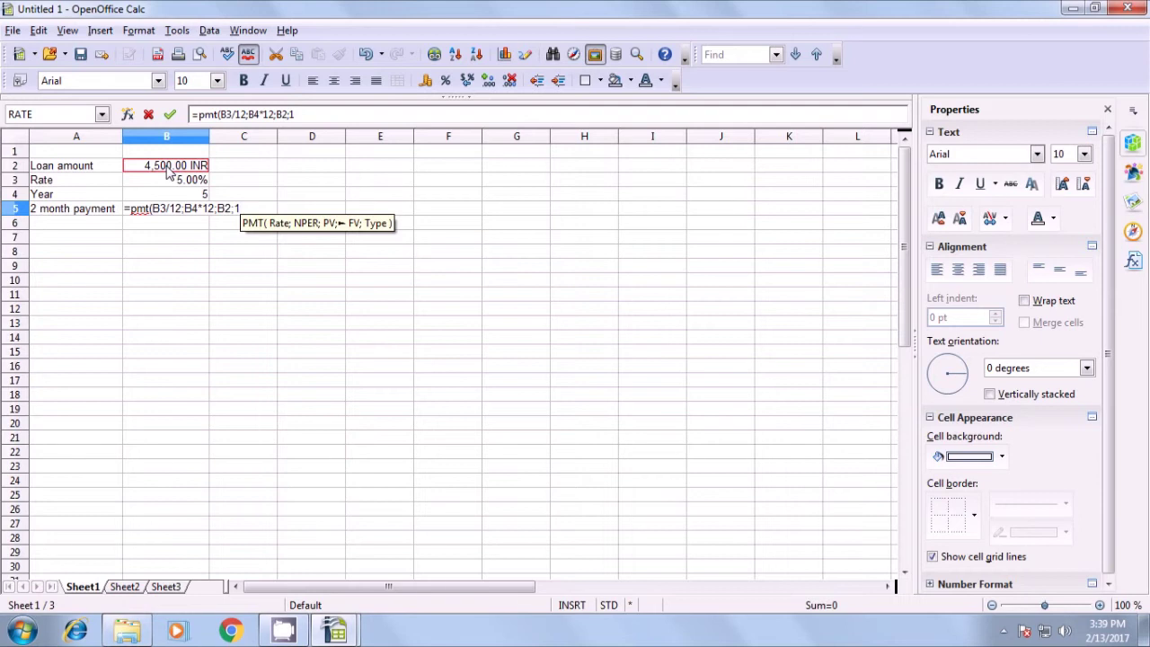
{"action": "type", "text": ")"}
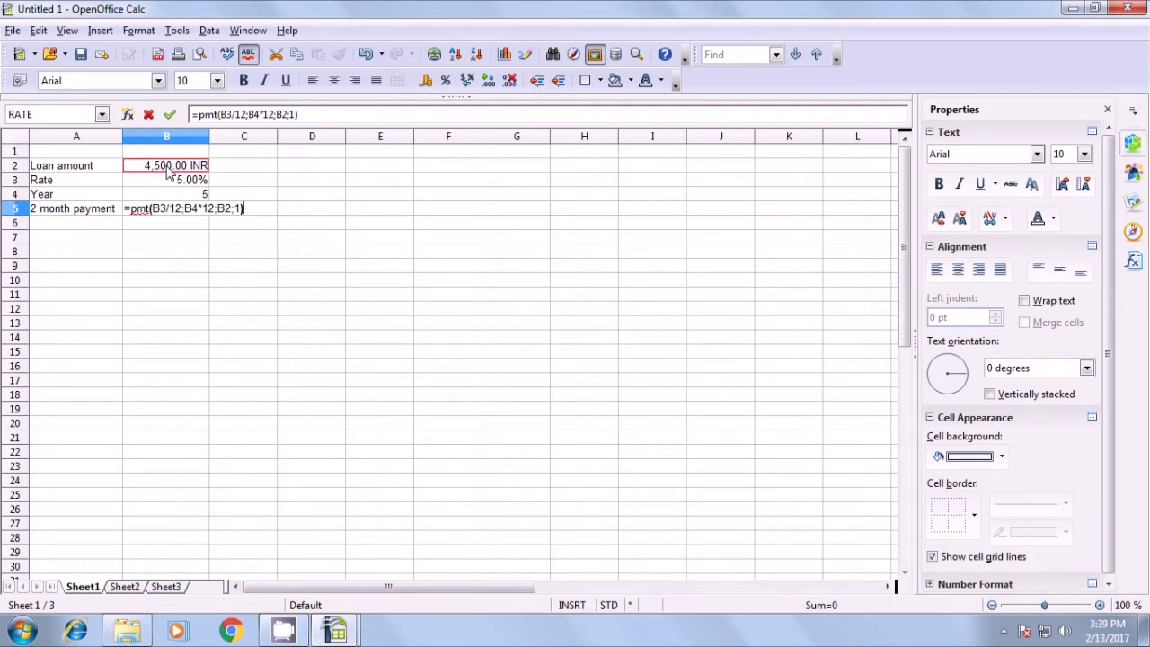
{"action": "key", "text": "Return"}
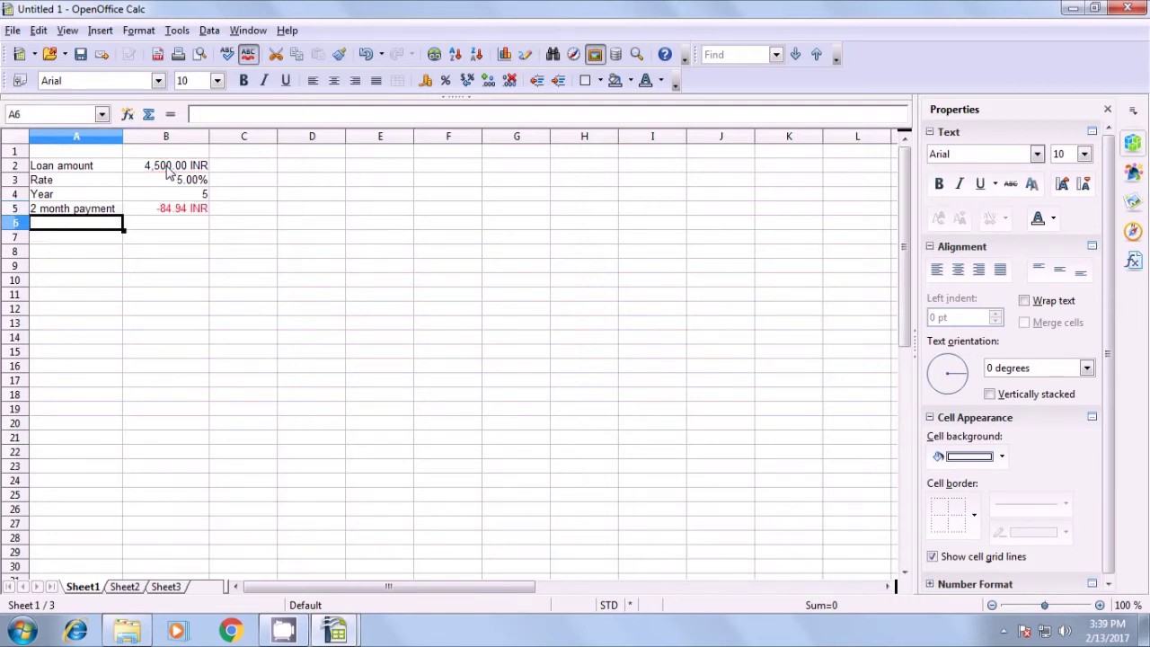
{"action": "left_click", "coordinate": [180, 214]}
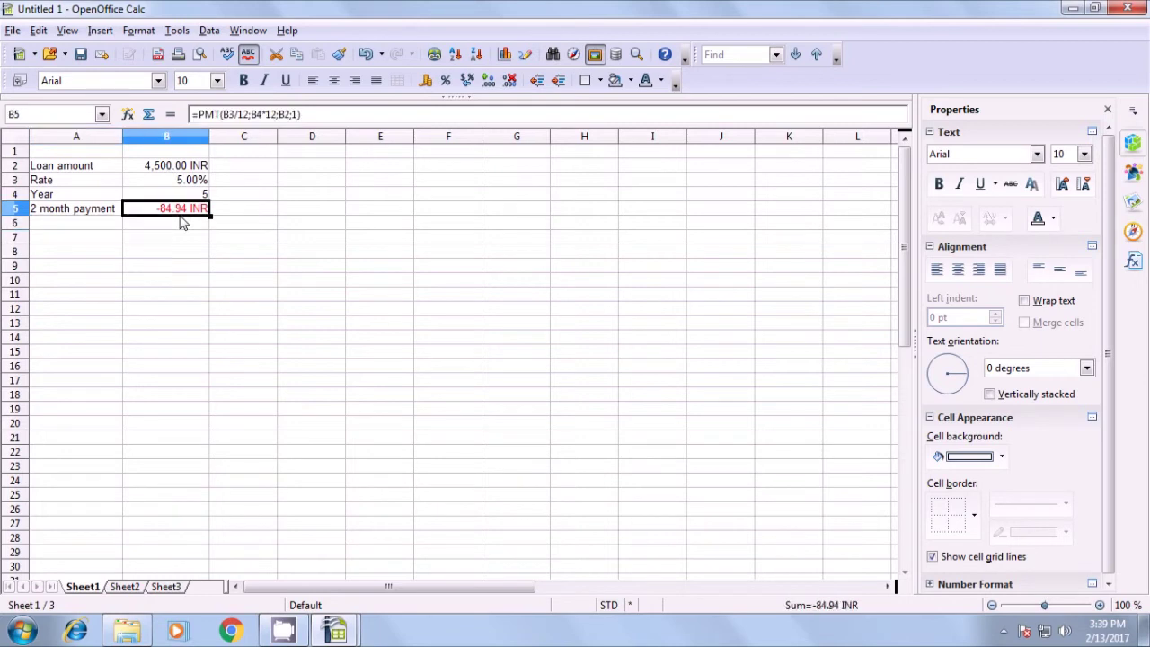
{"action": "left_click", "coordinate": [240, 213]}
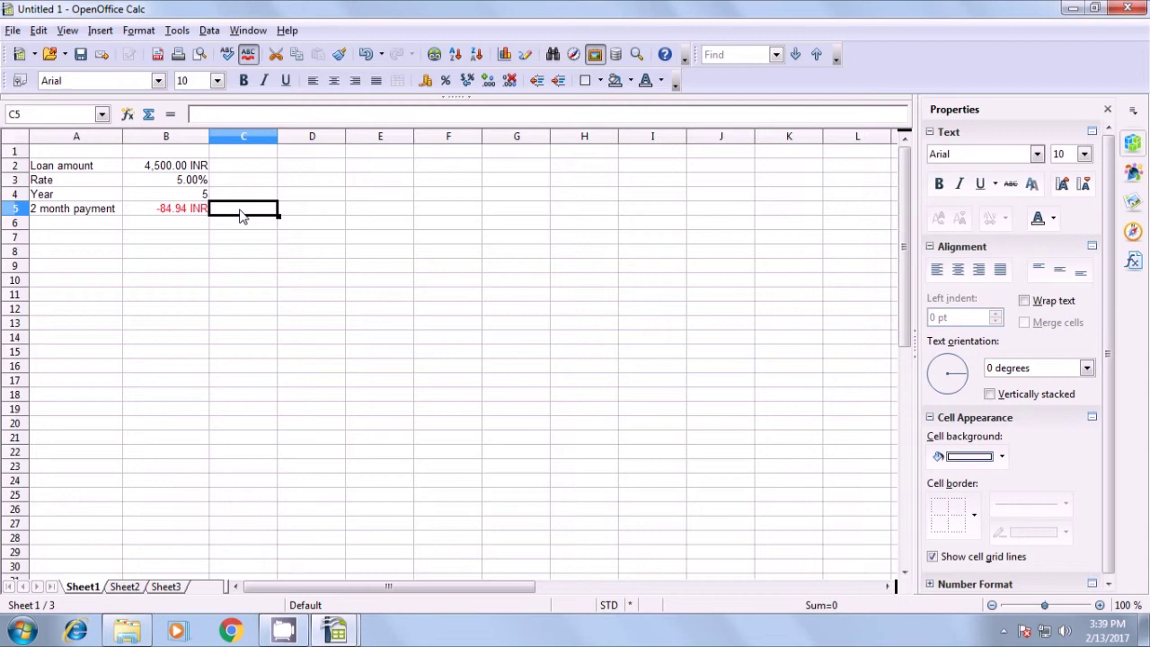
Change the label in cell A5 to "1 month payment"
{"action": "double_click", "coordinate": [56, 213]}
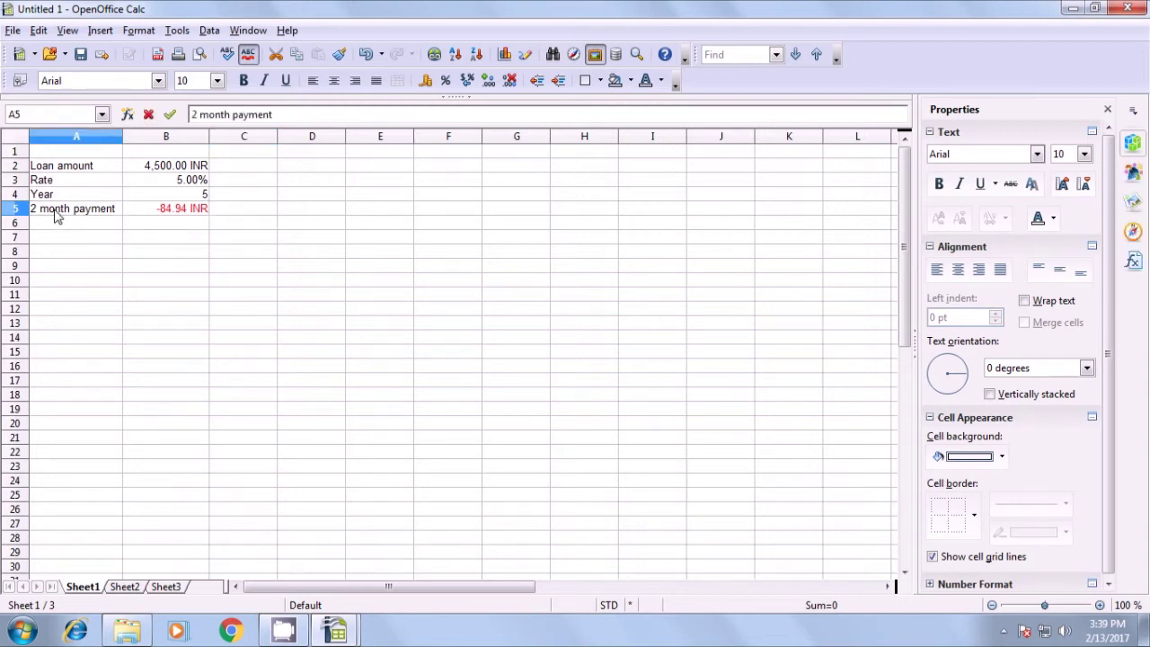
{"action": "key", "text": "BackSpace"}
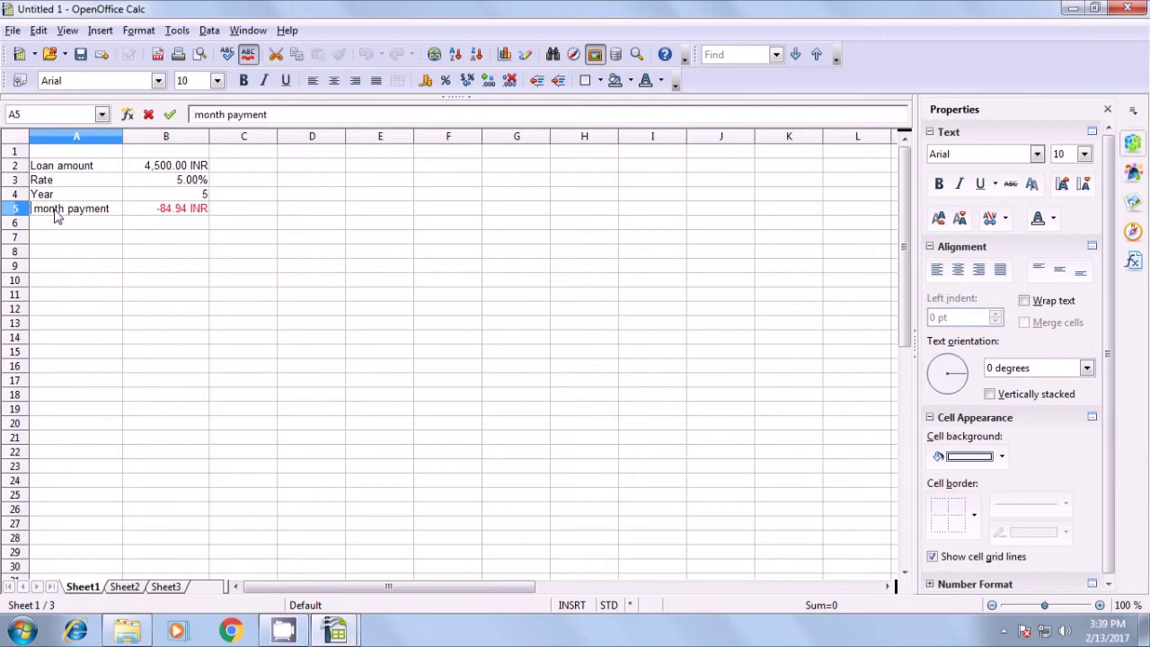
{"action": "type", "text": "1"}
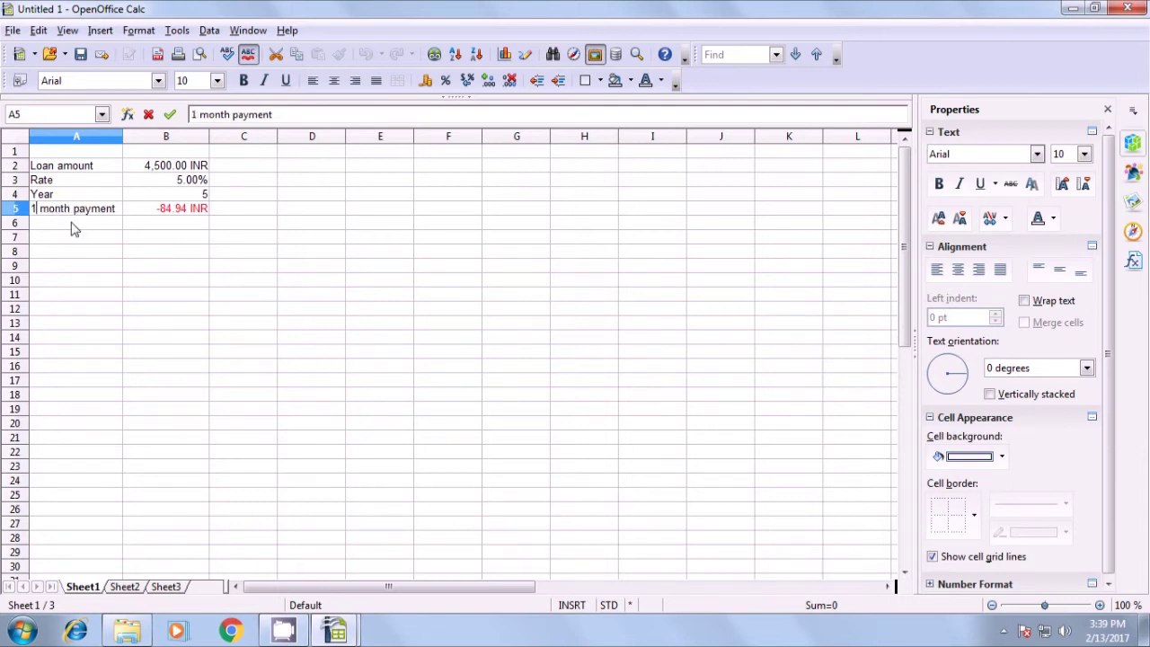
Label cell A6 "2 month" and calculate the two-month payment in B6 as B5*2
{"action": "left_click", "coordinate": [75, 227]}
{"action": "type", "text": "2 month"}
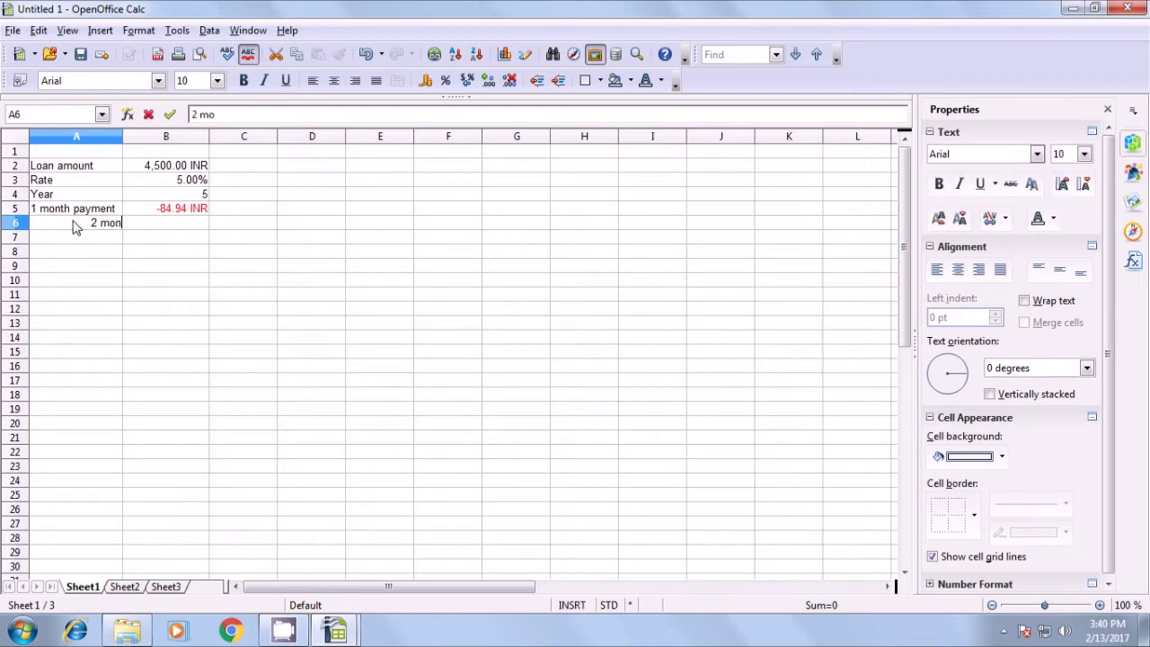
{"action": "left_click", "coordinate": [156, 232]}
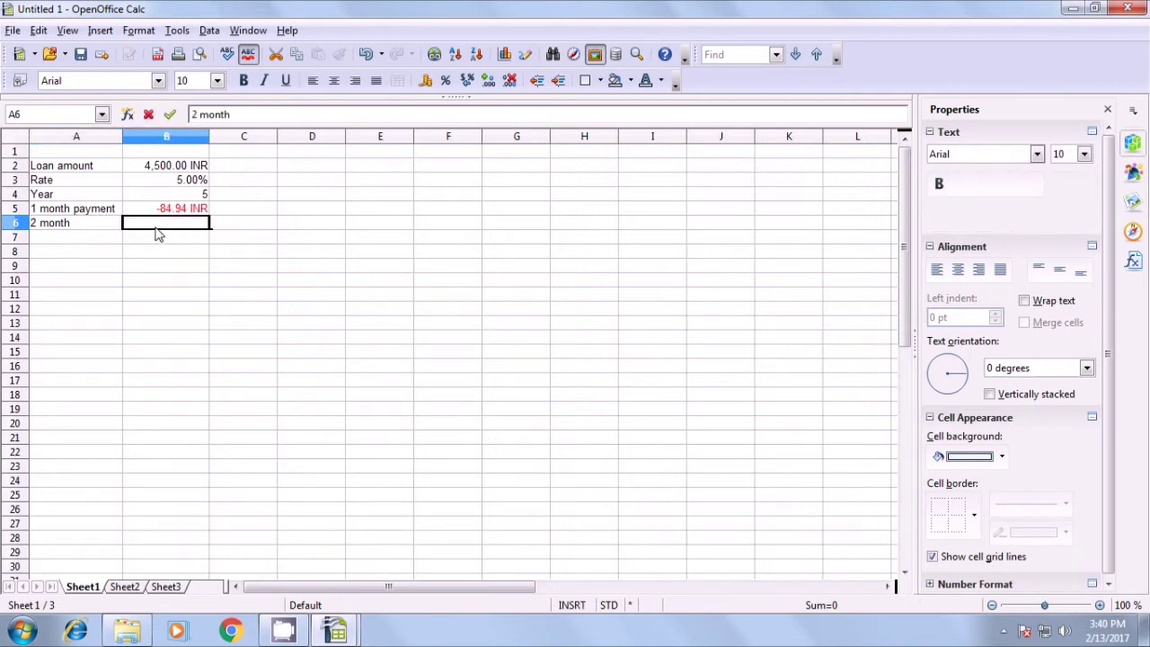
{"action": "type", "text": "="}
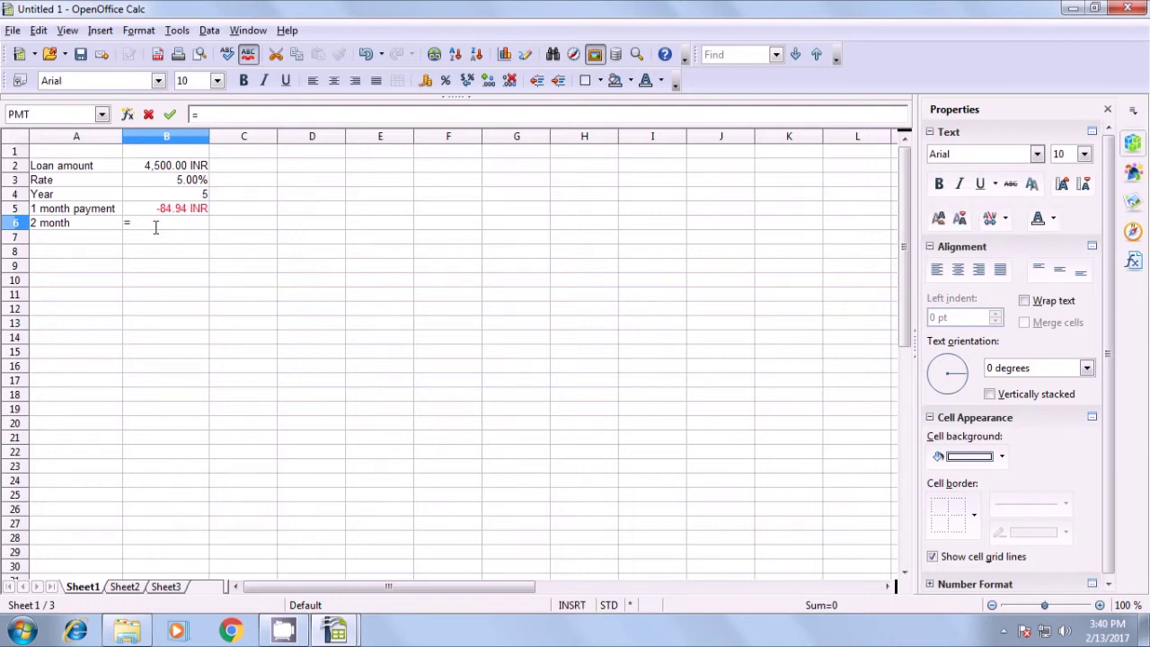
{"action": "left_click", "coordinate": [164, 212]}
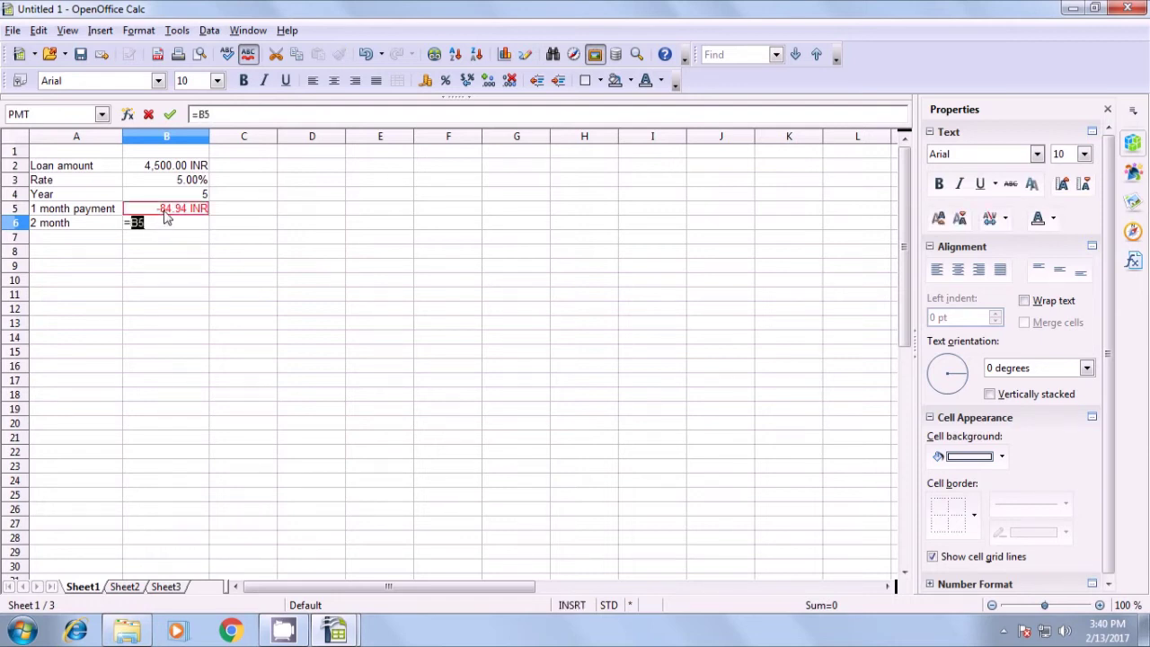
{"action": "type", "text": "*2"}
{"action": "key", "text": "Return"}
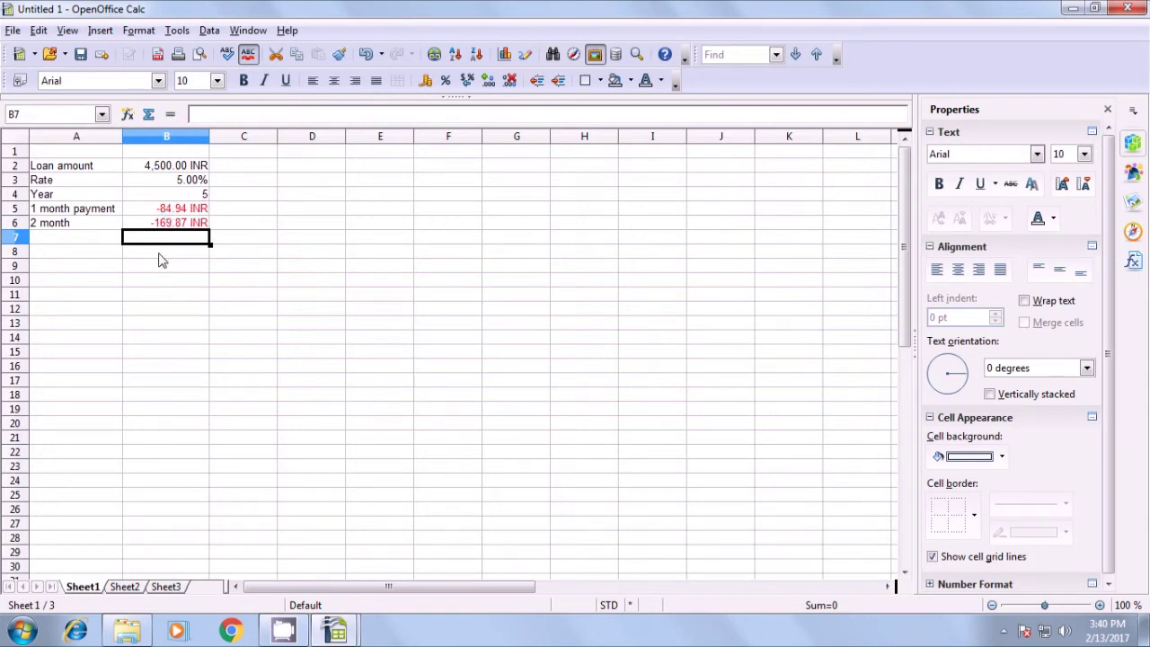
{"action": "left_click", "coordinate": [159, 255]}
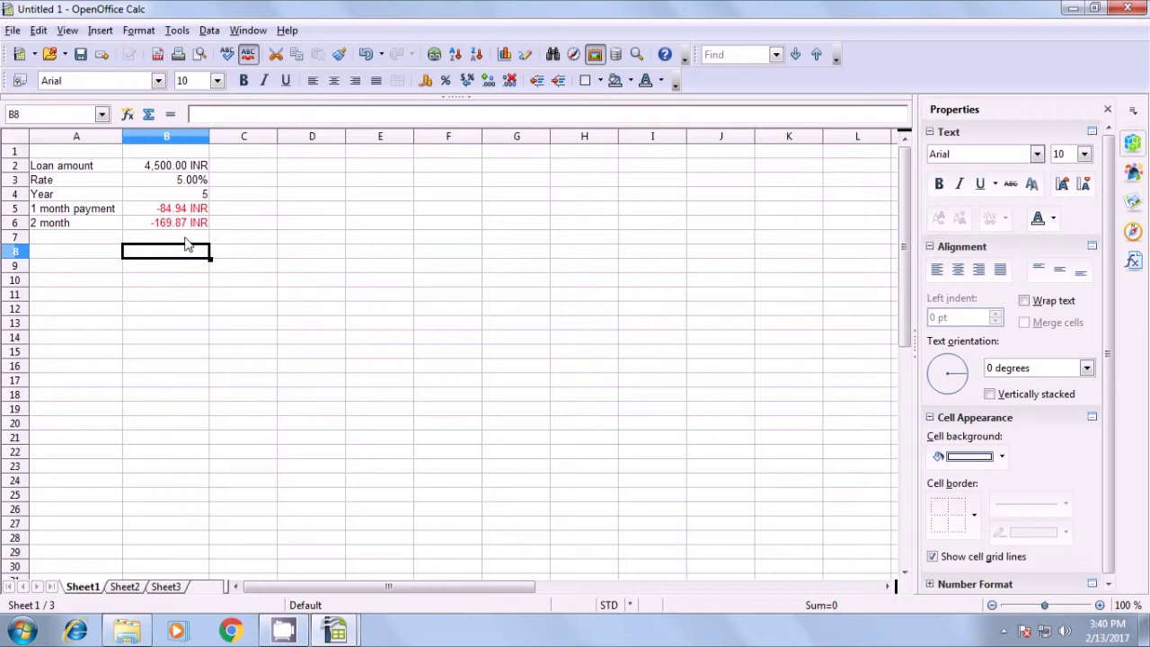
{"action": "left_click", "coordinate": [187, 226]}
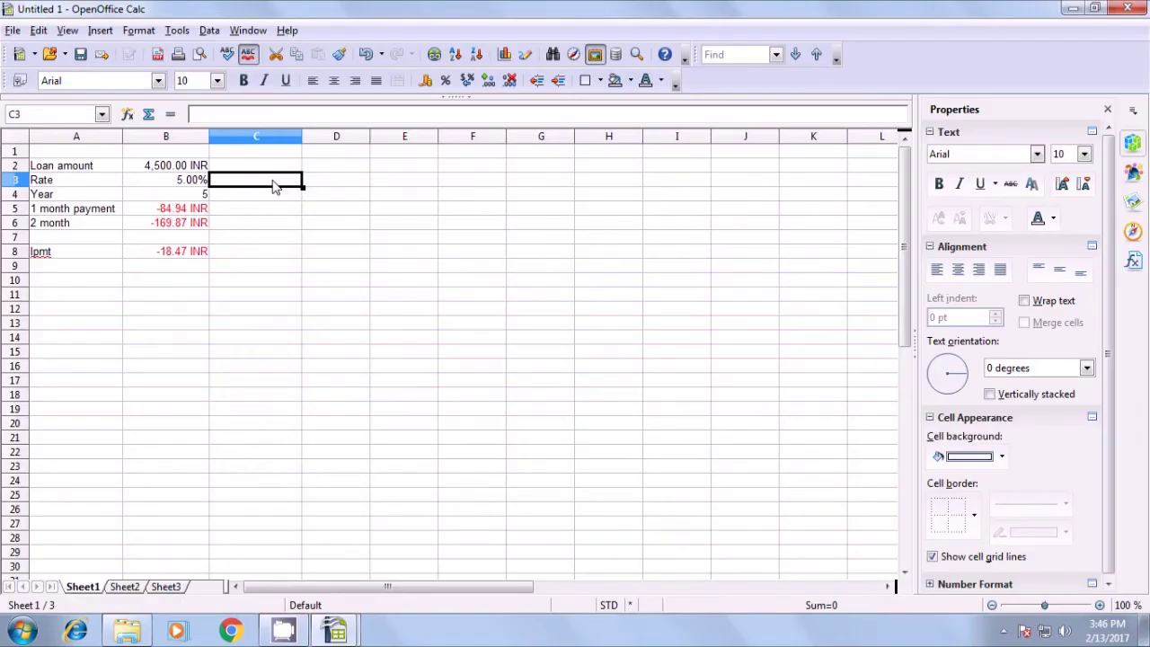
Enter a rate of 8% in C3 and a term of 20 years in C4
{"action": "type", "text": "8%"}
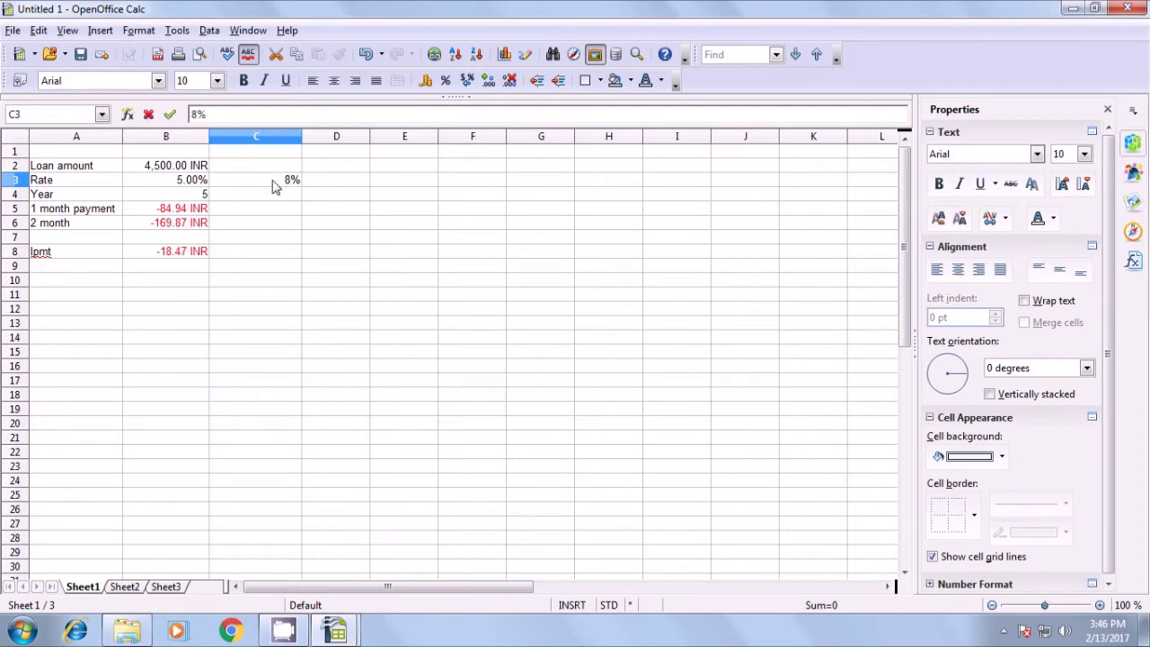
{"action": "left_click", "coordinate": [273, 199]}
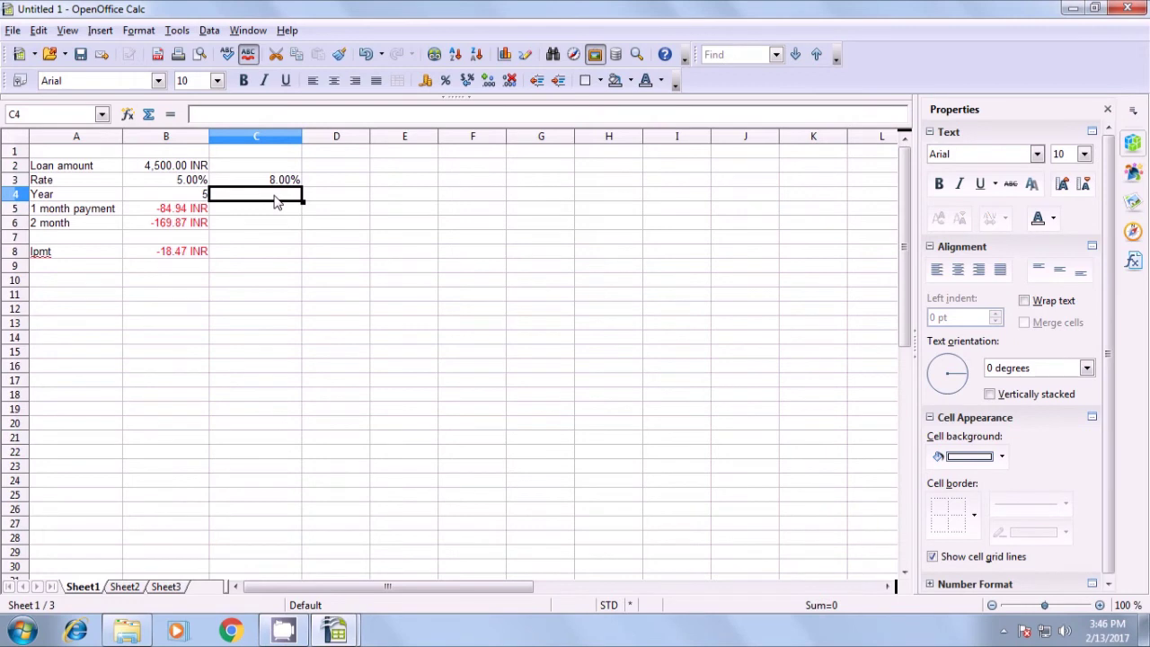
{"action": "type", "text": "20"}
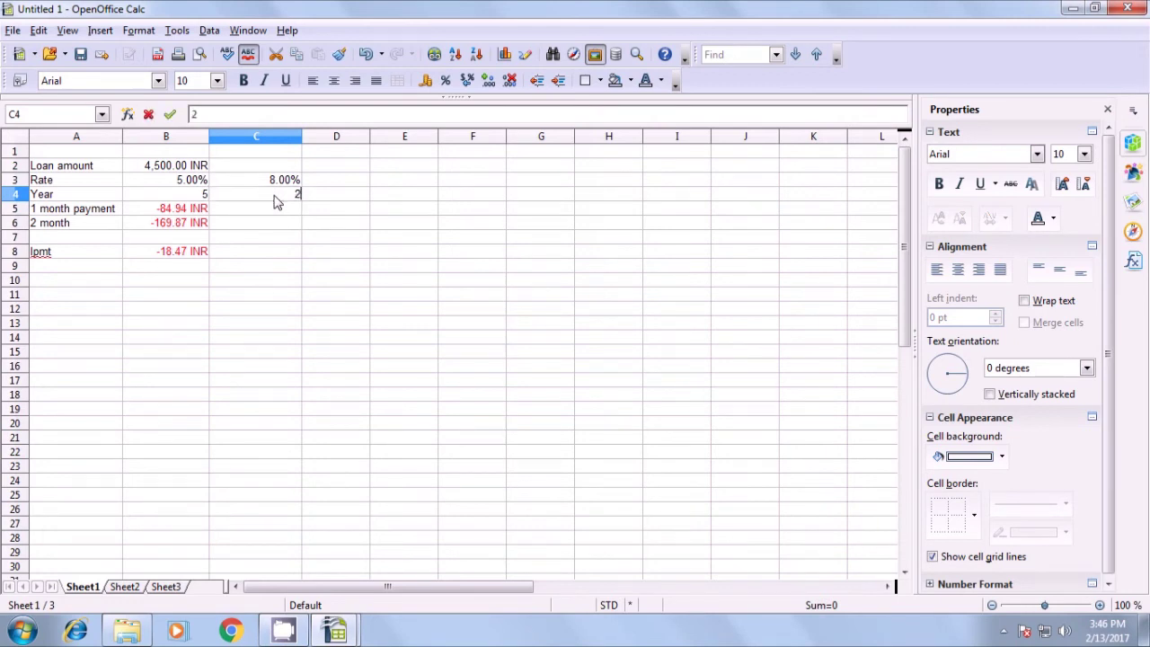
Begin a PV formula in cell C7 with C3/12 as the rate
{"action": "left_click", "coordinate": [274, 254]}
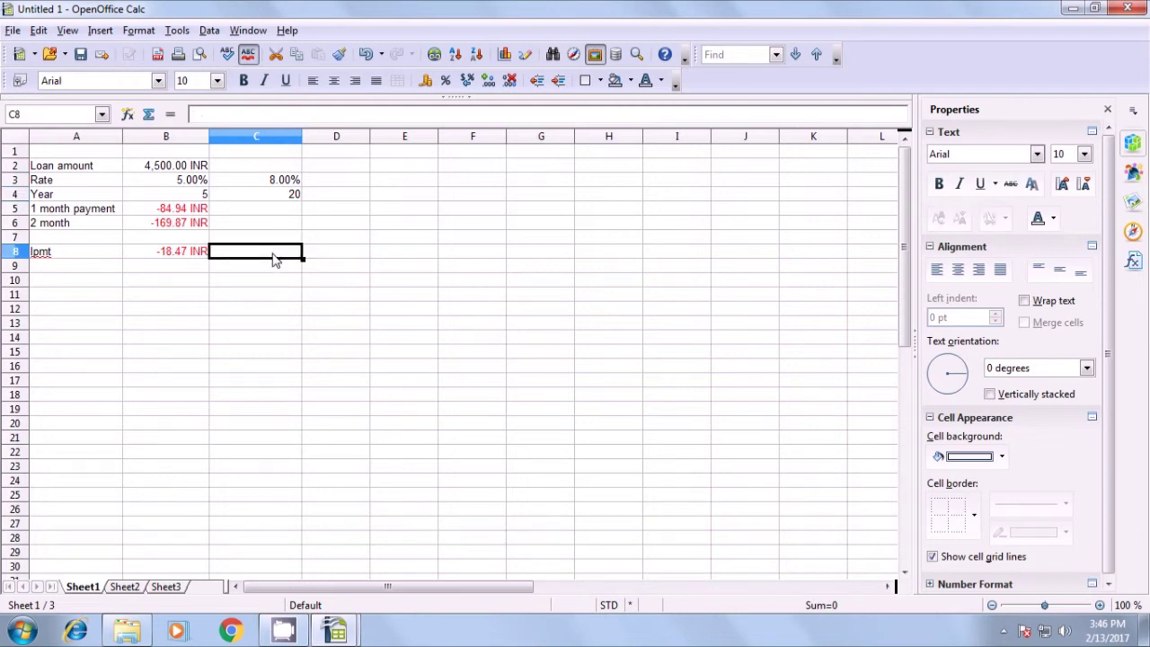
{"action": "left_click", "coordinate": [275, 237]}
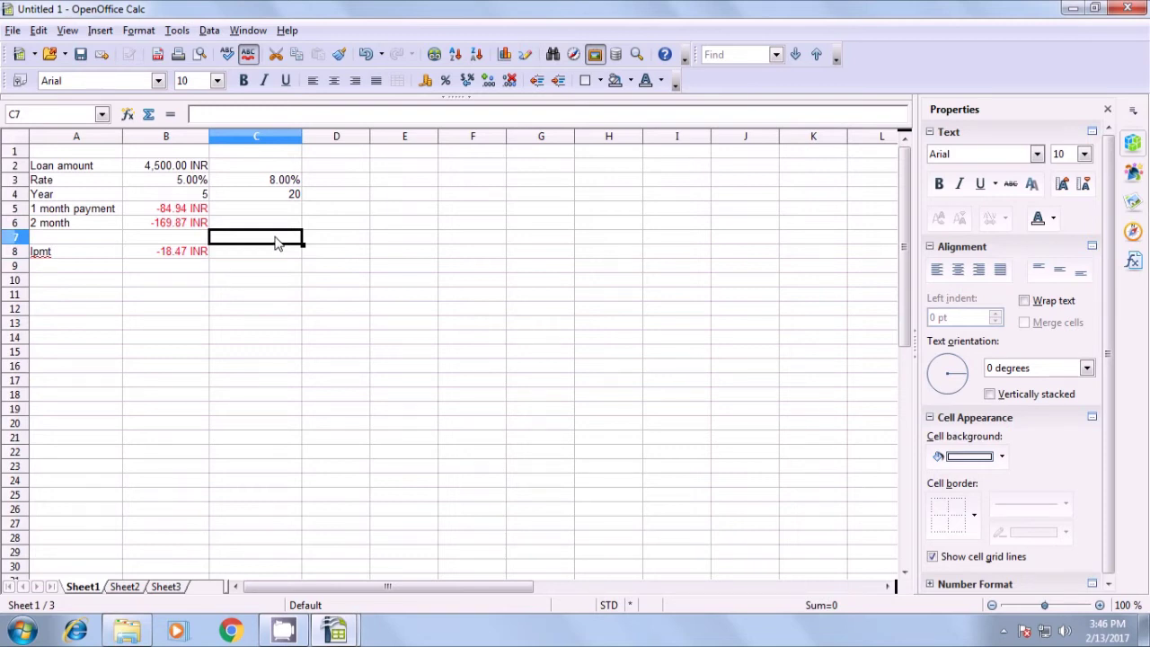
{"action": "type", "text": "="}
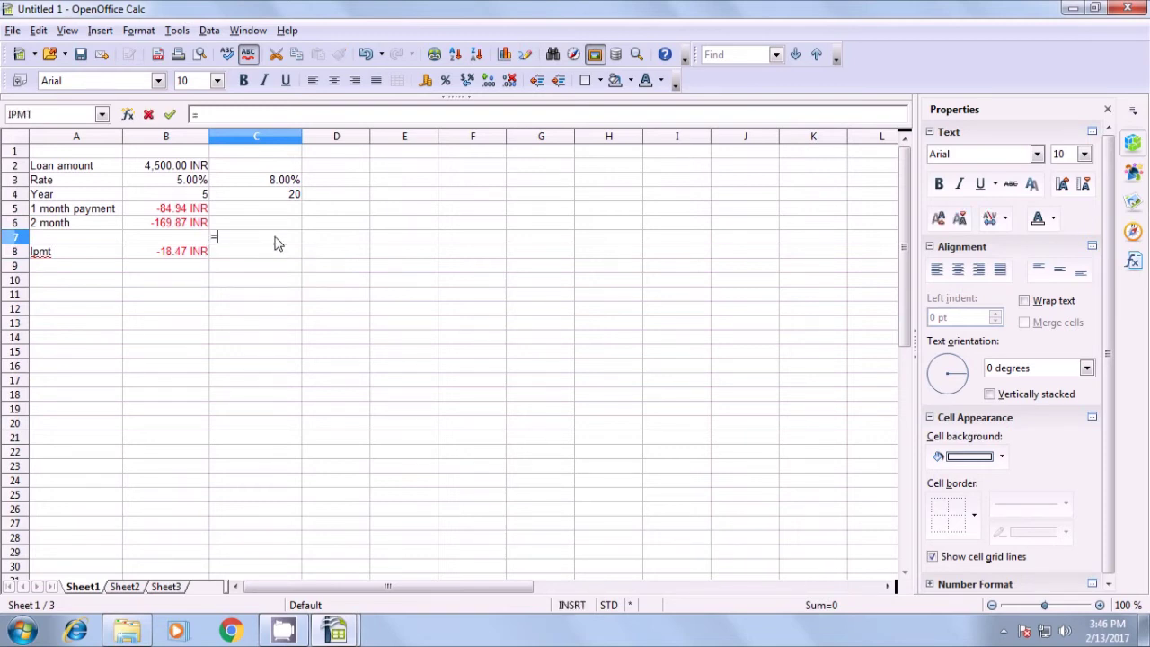
{"action": "type", "text": "PV("}
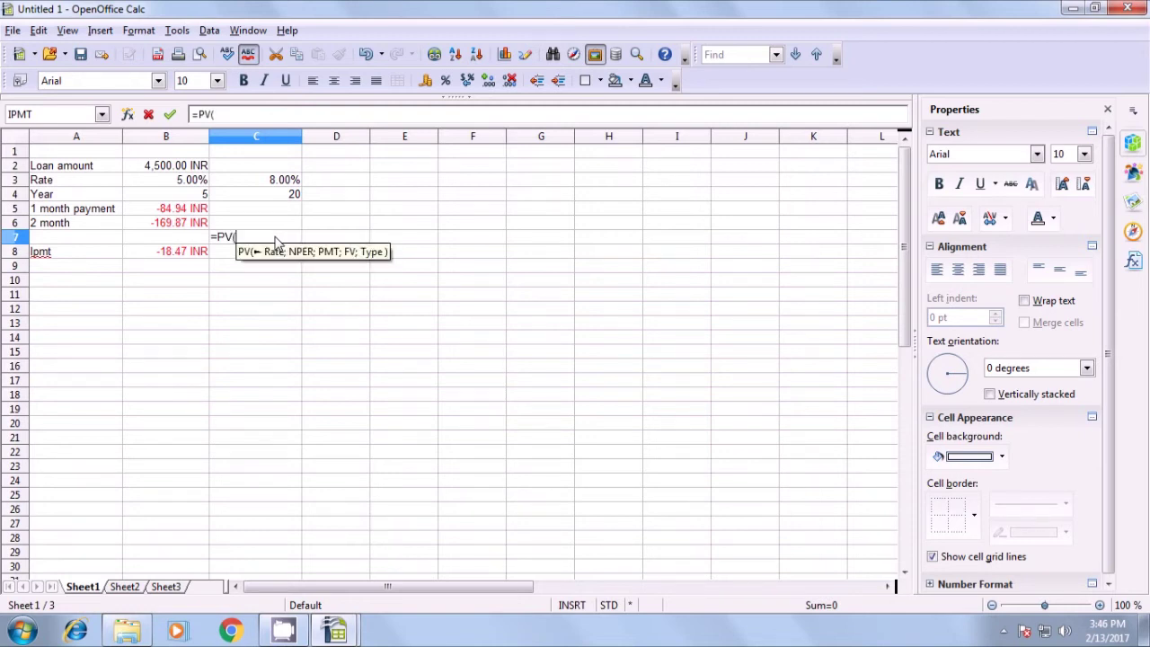
{"action": "left_click", "coordinate": [279, 181]}
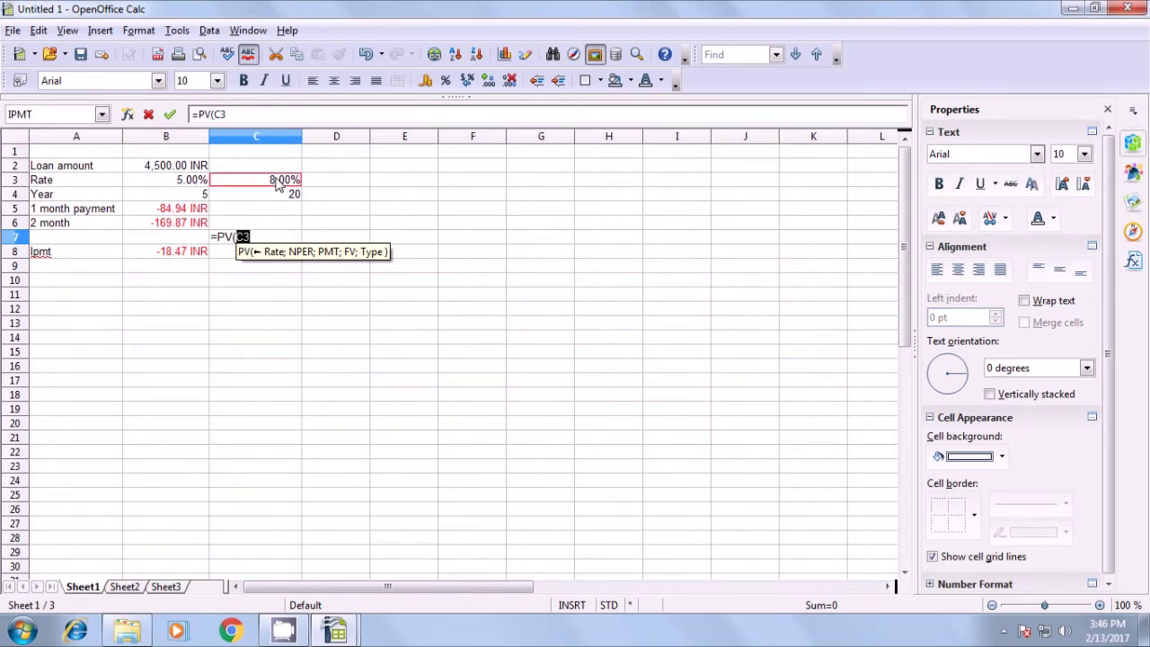
{"action": "type", "text": "/"}
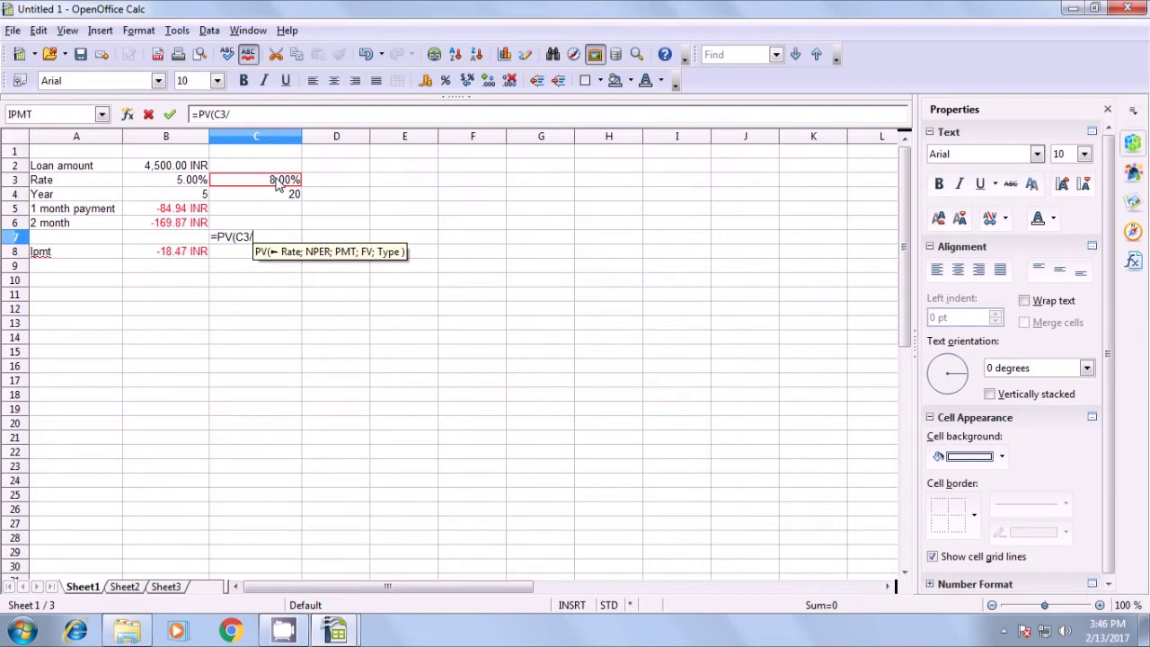
{"action": "type", "text": "12;"}
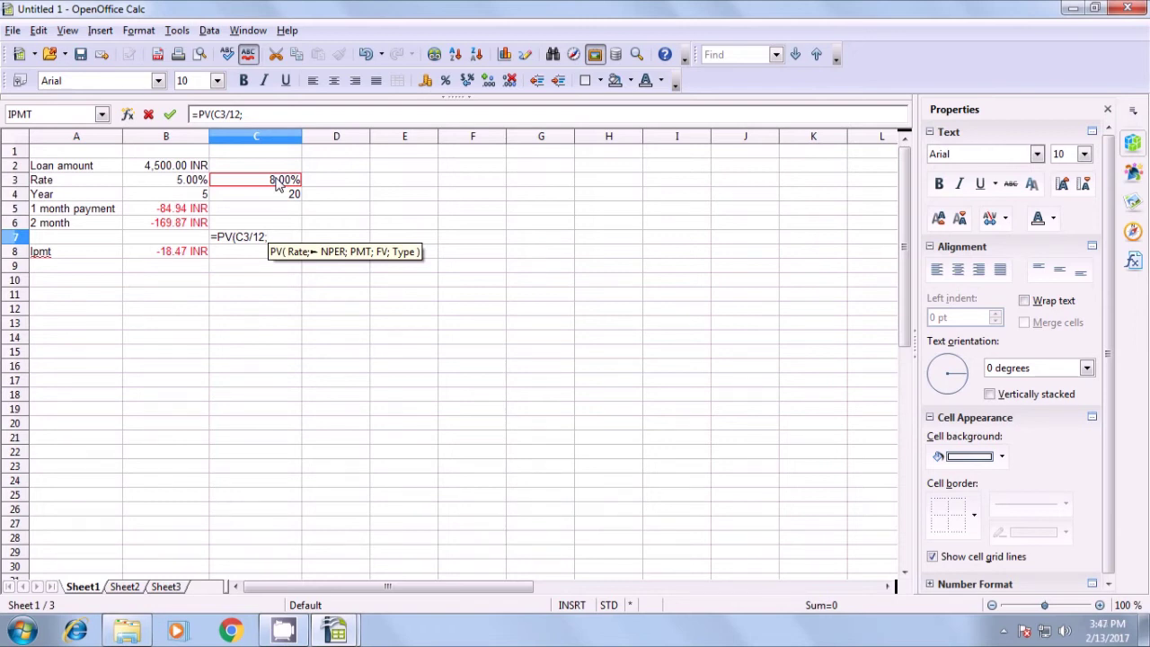
Complete the PV formula in C7 with C4*12 periods, B5 as the payment and 1 as the future value
{"action": "left_click", "coordinate": [279, 194]}
{"action": "type", "text": "*12;"}
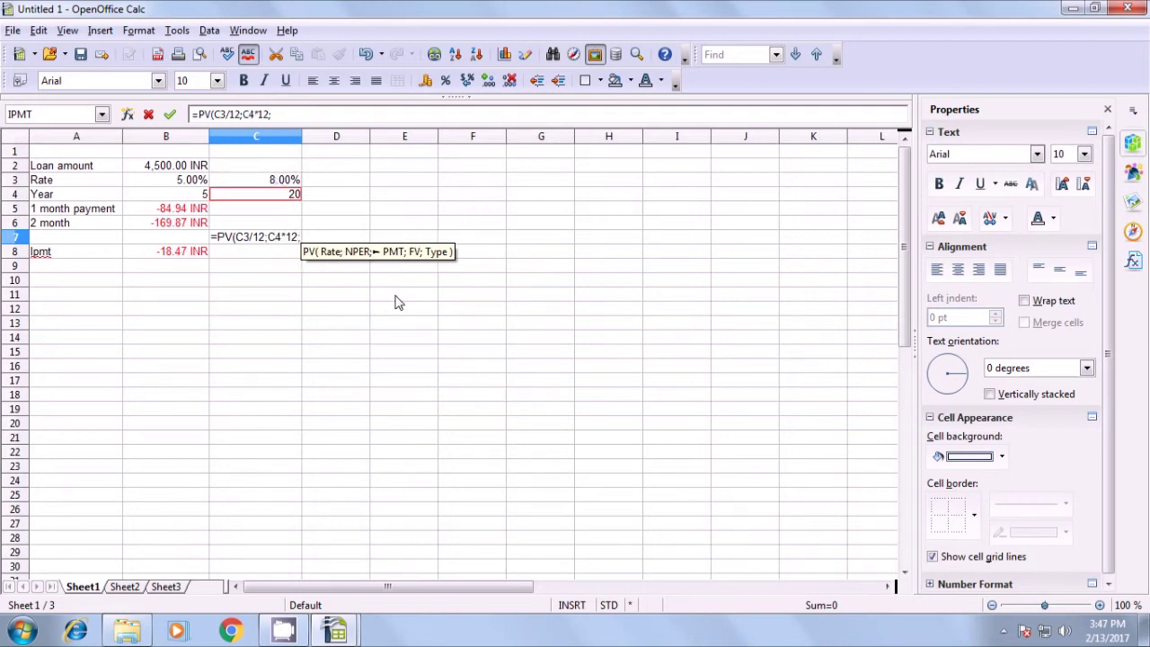
{"action": "left_click", "coordinate": [175, 209]}
{"action": "type", "text": ")"}
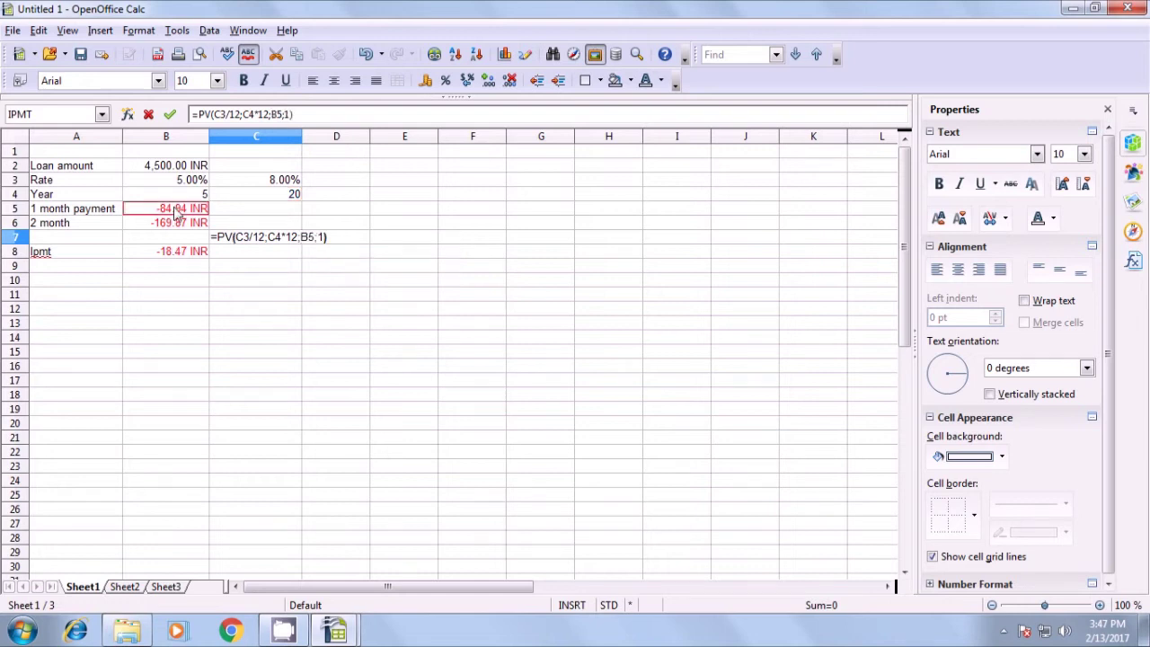
{"action": "key", "text": "Return"}
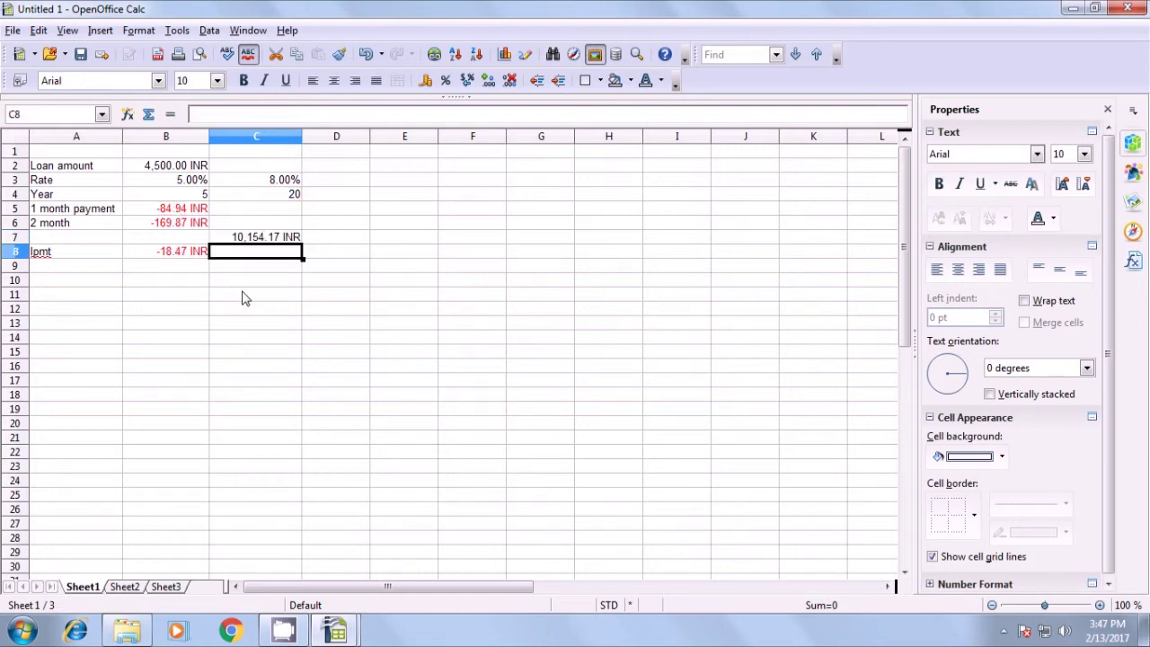
{"action": "left_click", "coordinate": [264, 240]}
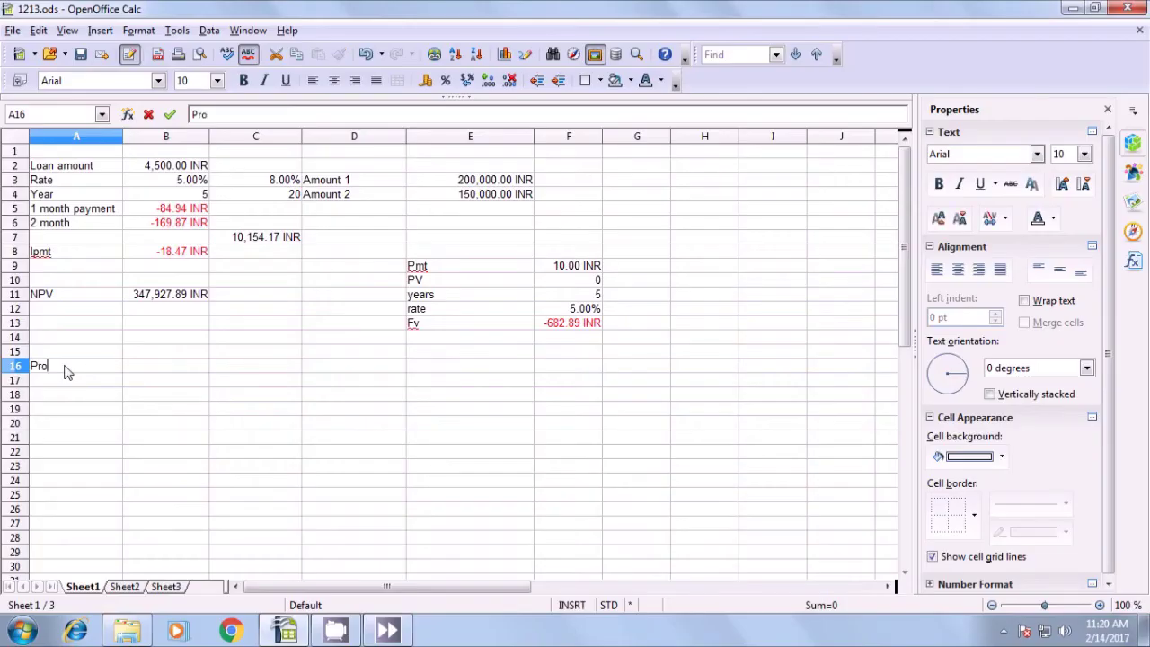
Label cells A16 to A18 "Product A", "Product B" and "Product C"
{"action": "type", "text": "duct"}
{"action": "type", "text": "A"}
{"action": "key", "text": "Return"}
{"action": "type", "text": "Product B"}
{"action": "key", "text": "Return"}
{"action": "type", "text": "Product "}
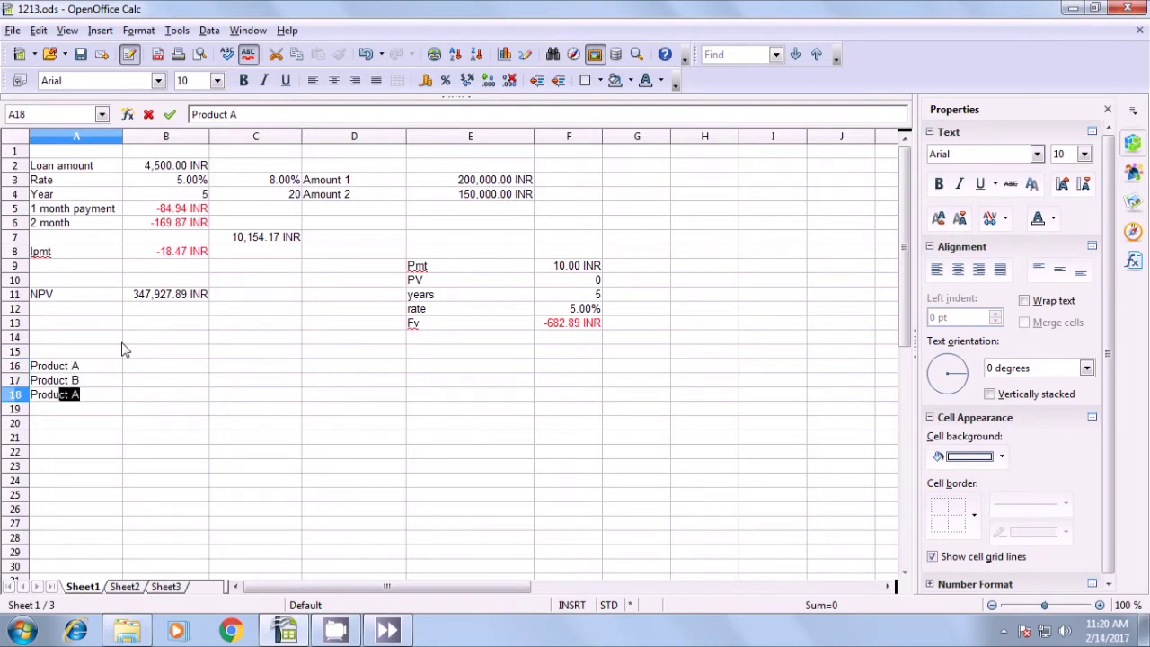
{"action": "type", "text": "c"}
{"action": "key", "text": "BackSpace"}
{"action": "type", "text": "C"}
{"action": "key", "text": "Tab"}
Enter 1500 for Product A in B16 and 2400 for Product B in B17
{"action": "key", "text": "Up"}
{"action": "key", "text": "Up"}
{"action": "type", "text": "1500"}
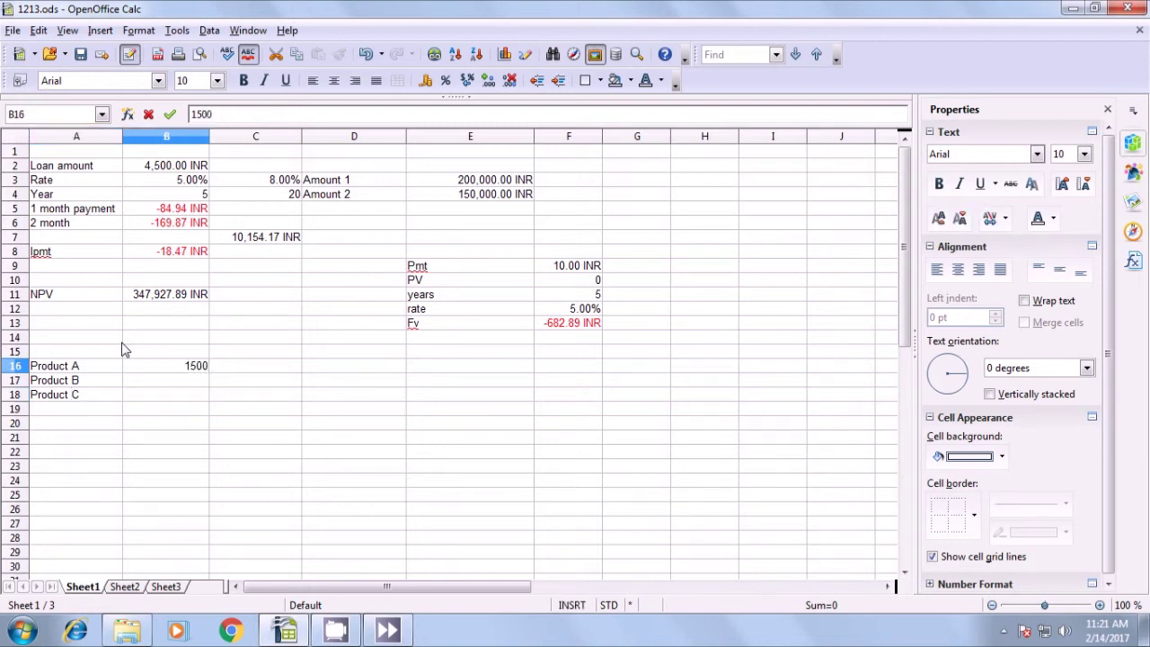
{"action": "key", "text": "Return"}
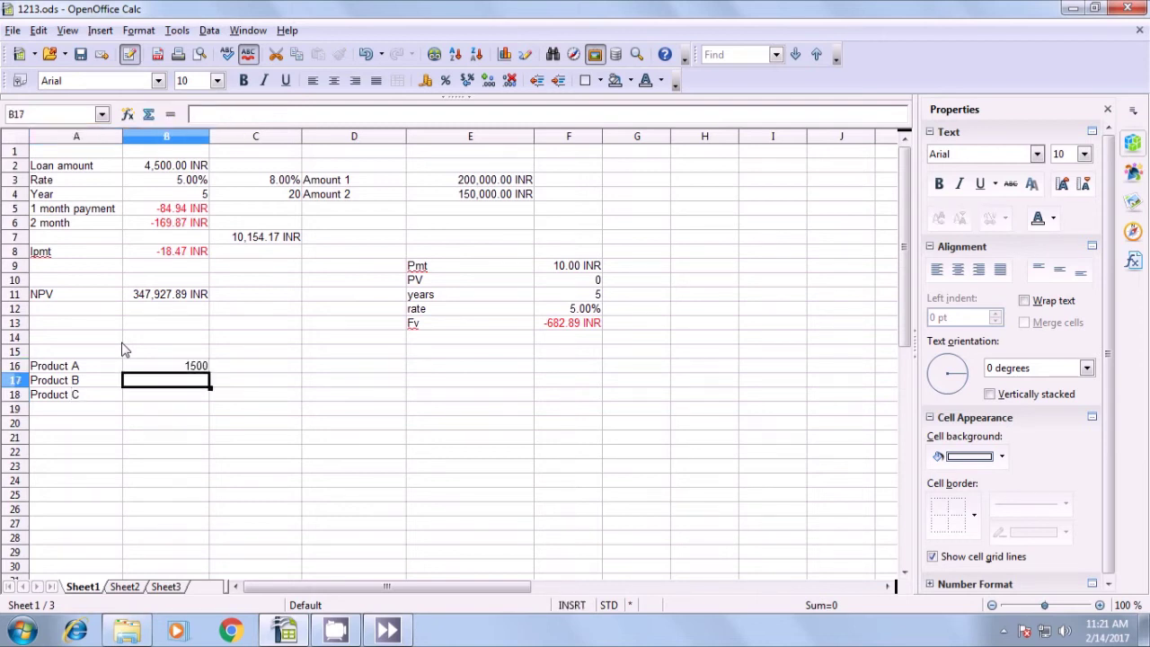
{"action": "type", "text": "2400"}
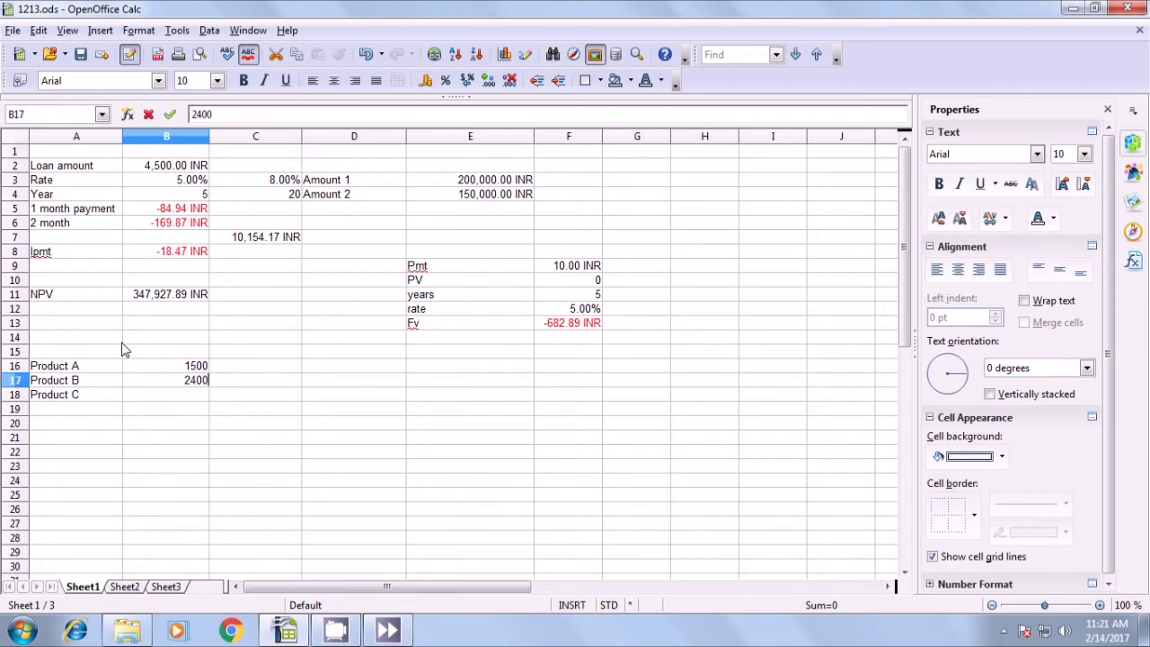
{"action": "key", "text": "Down"}
Label cell A21 "Target value" and enter 15000 beside it in B21
{"action": "key", "text": "Down"}
{"action": "key", "text": "Down"}
{"action": "key", "text": "Down"}
{"action": "key", "text": "Left"}
{"action": "type", "text": "Tar"}
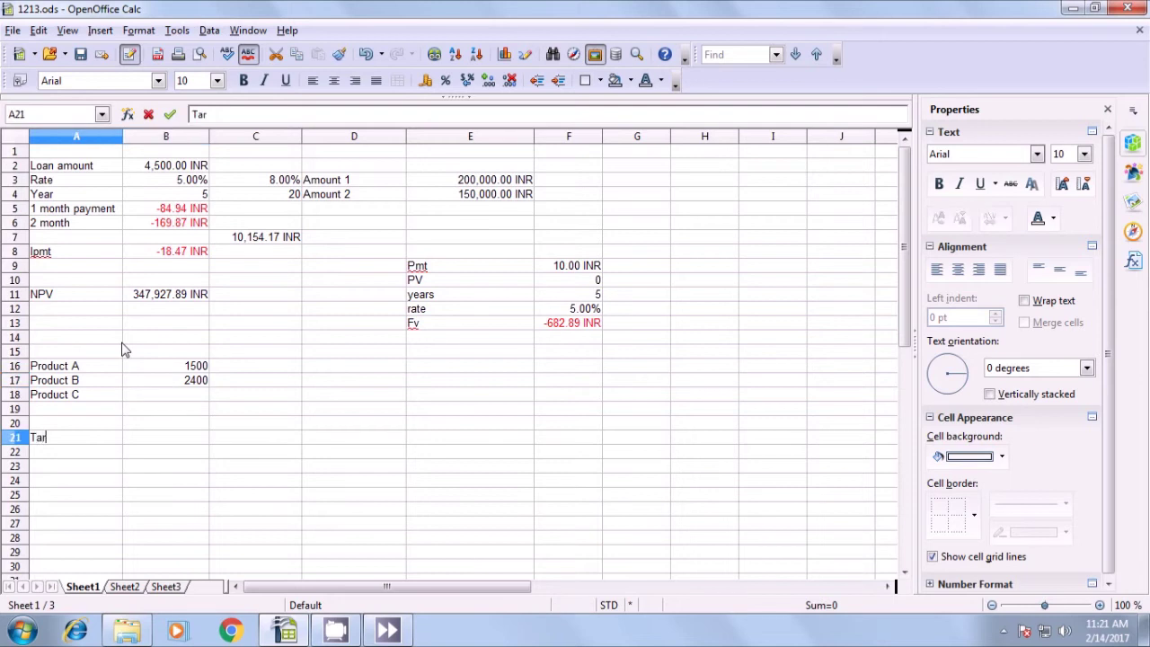
{"action": "type", "text": "get value"}
{"action": "key", "text": "Tab"}
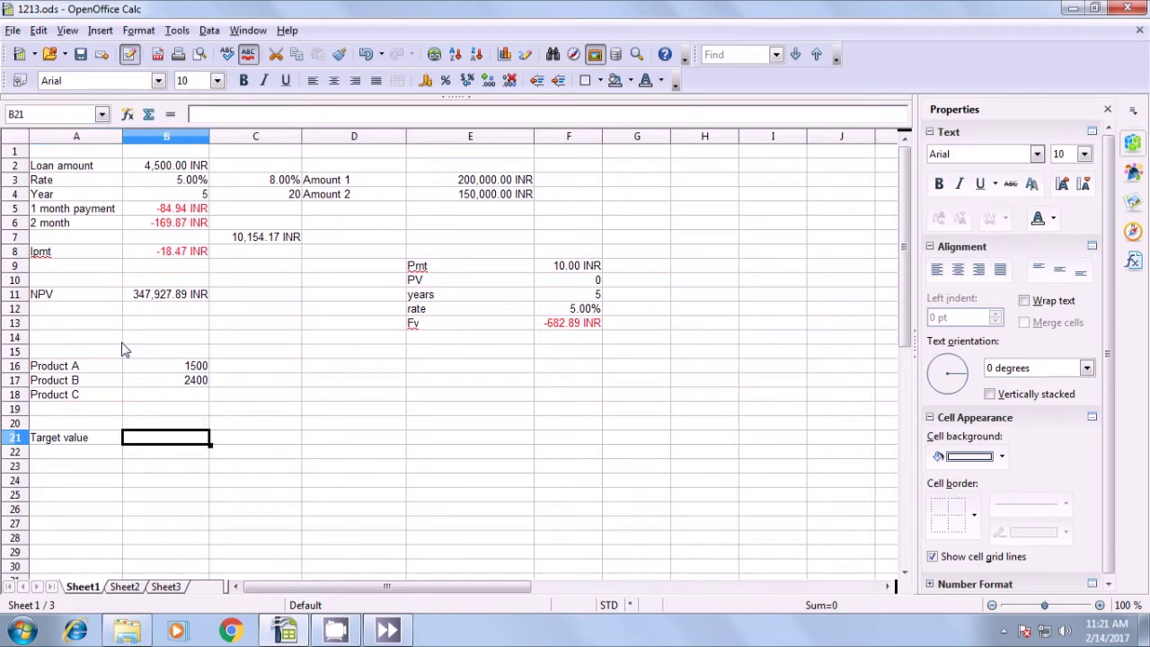
{"action": "type", "text": "15000"}
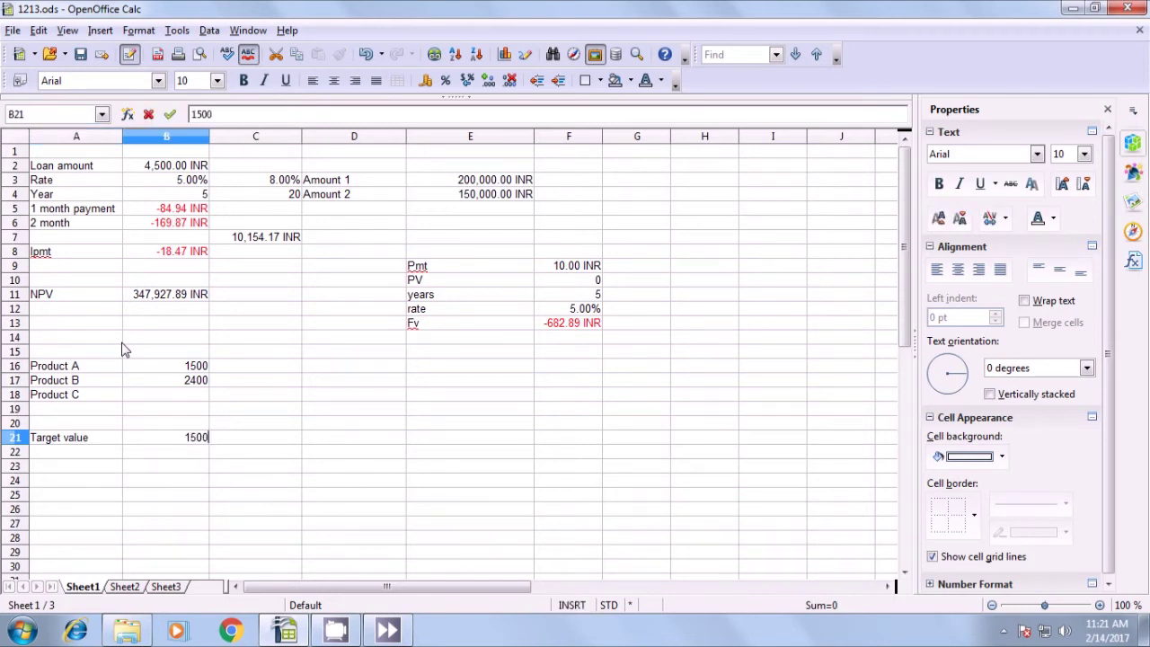
{"action": "left_click", "coordinate": [199, 413]}
Label cell A19 "total" and sum the product values B16:B18 in B19
{"action": "left_click", "coordinate": [79, 414]}
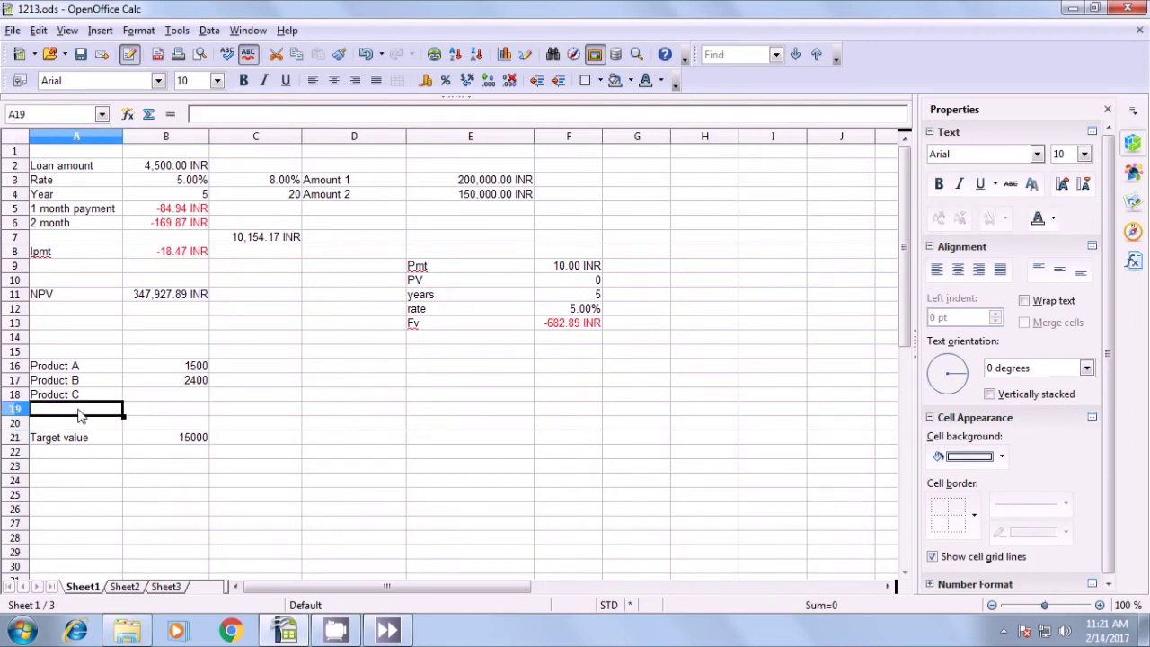
{"action": "type", "text": "to"}
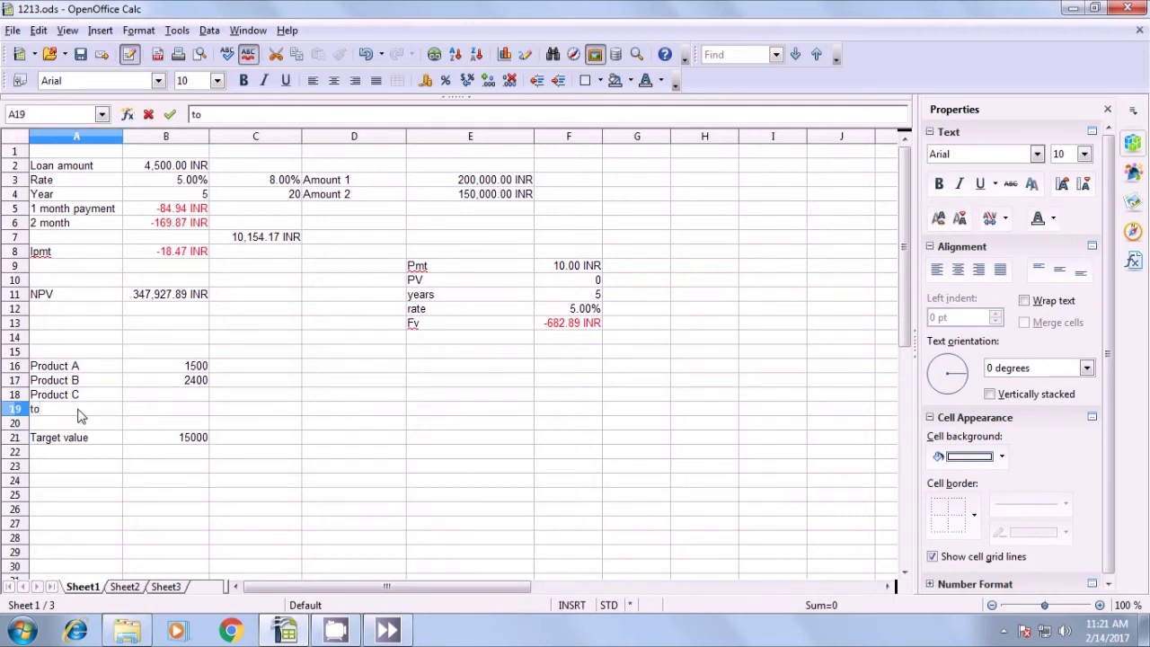
{"action": "type", "text": "tal"}
{"action": "key", "text": "Tab"}
{"action": "type", "text": "="}
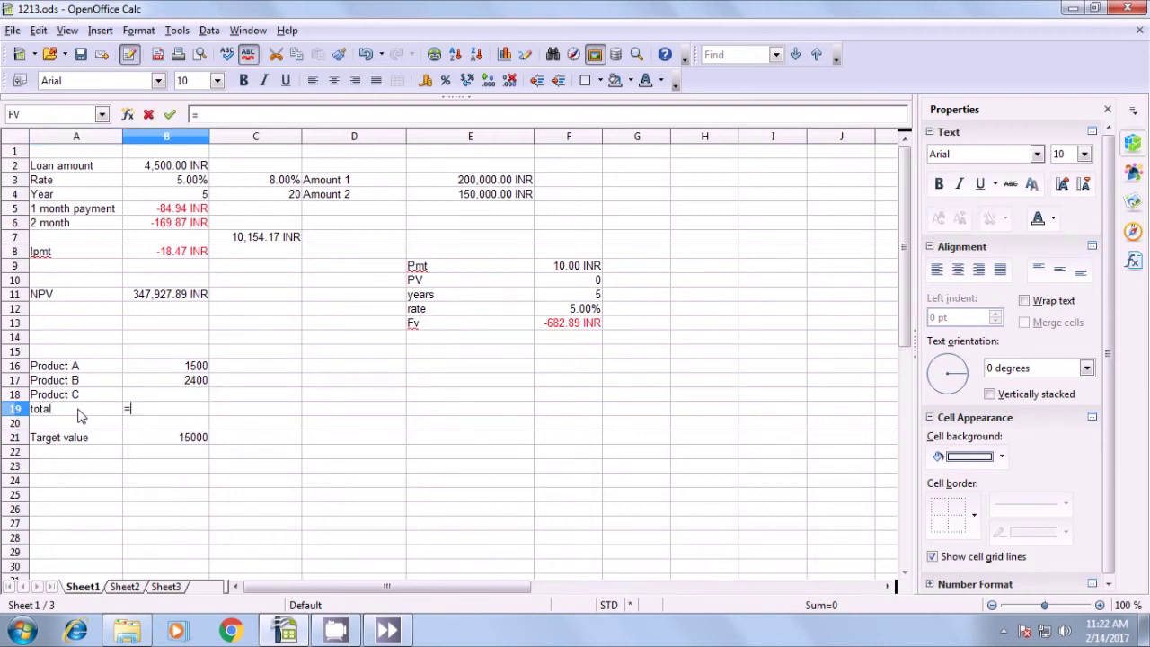
{"action": "type", "text": "sum"}
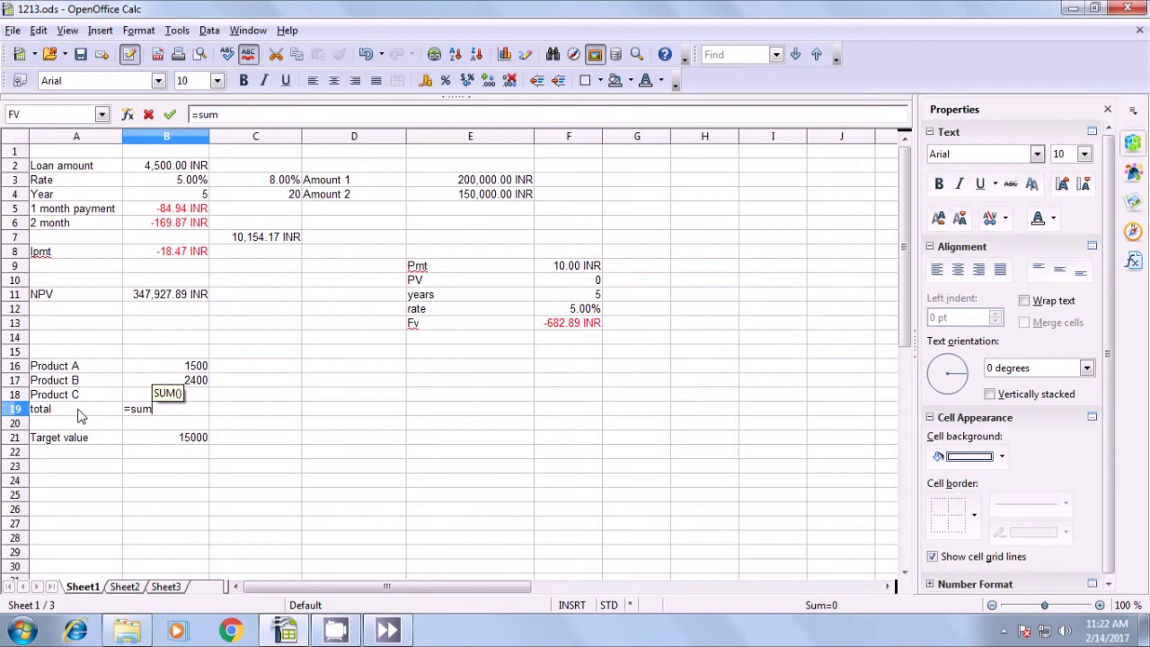
{"action": "type", "text": "("}
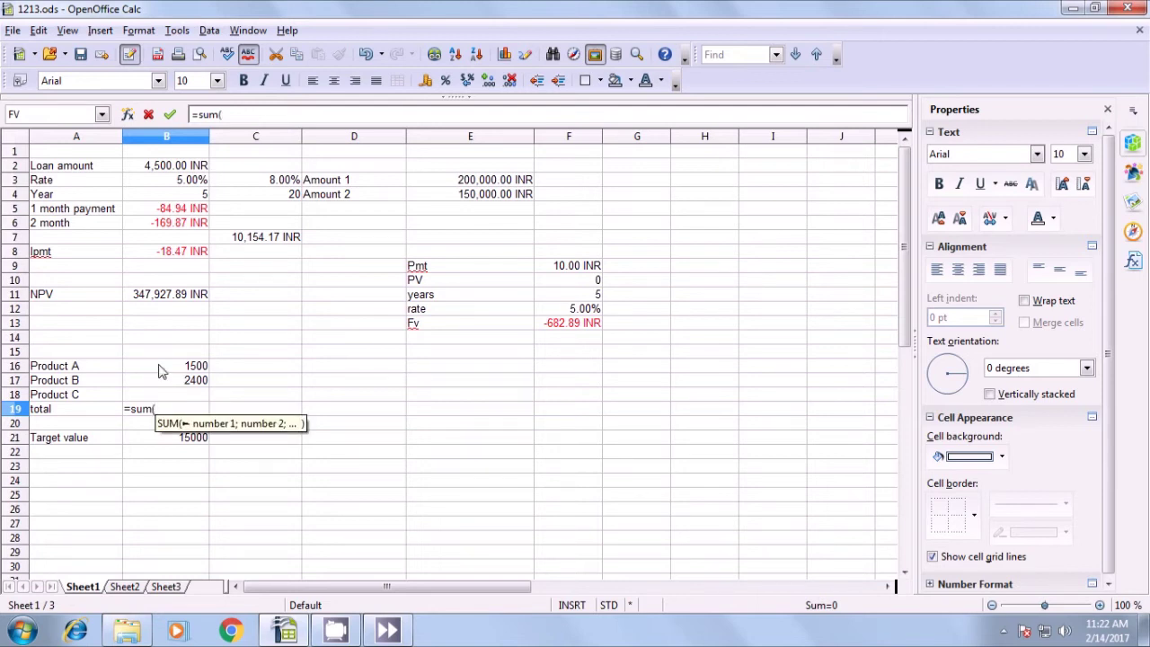
{"action": "left_click_drag", "start_coordinate": [160, 370], "coordinate": [164, 401]}
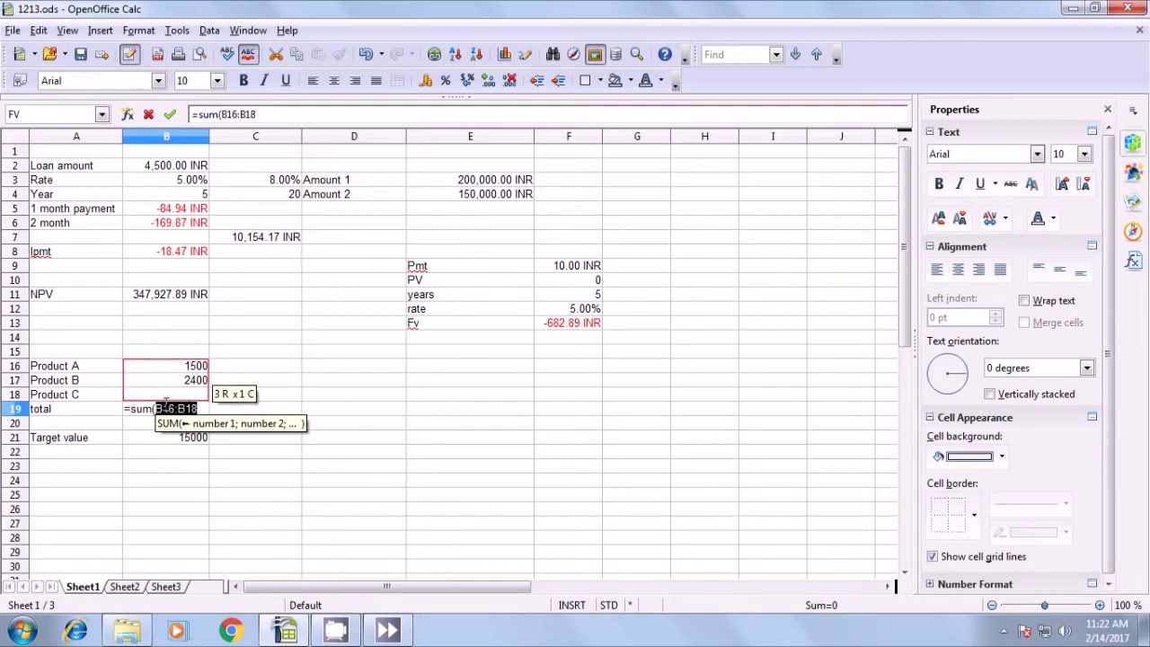
{"action": "type", "text": ")"}
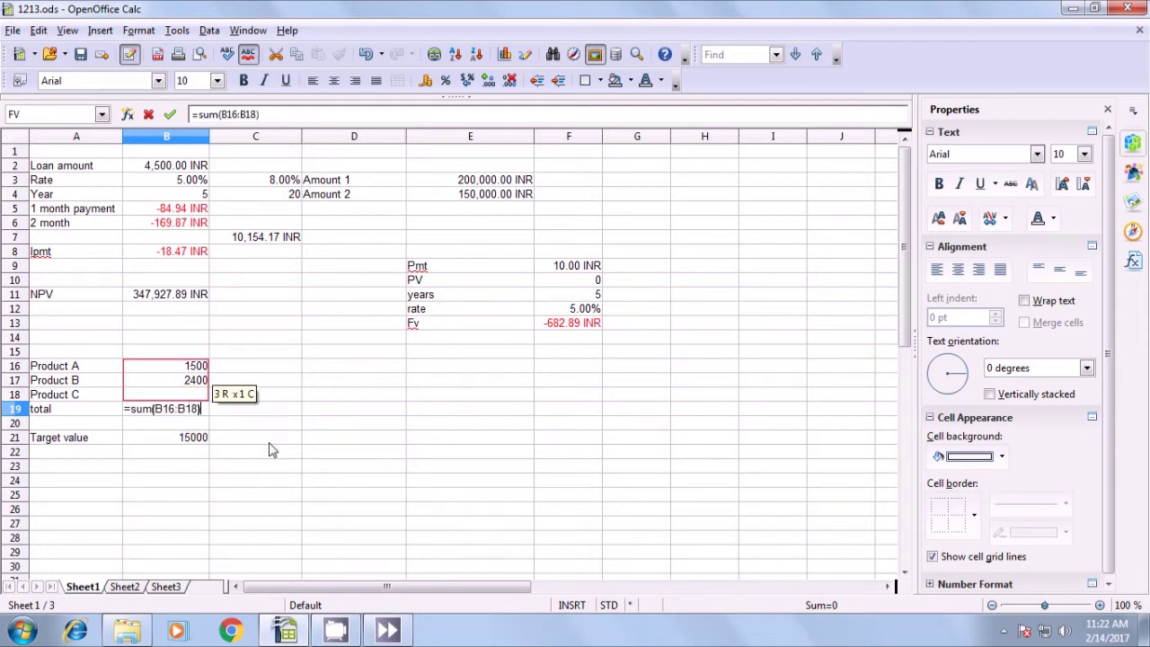
{"action": "key", "text": "Return"}
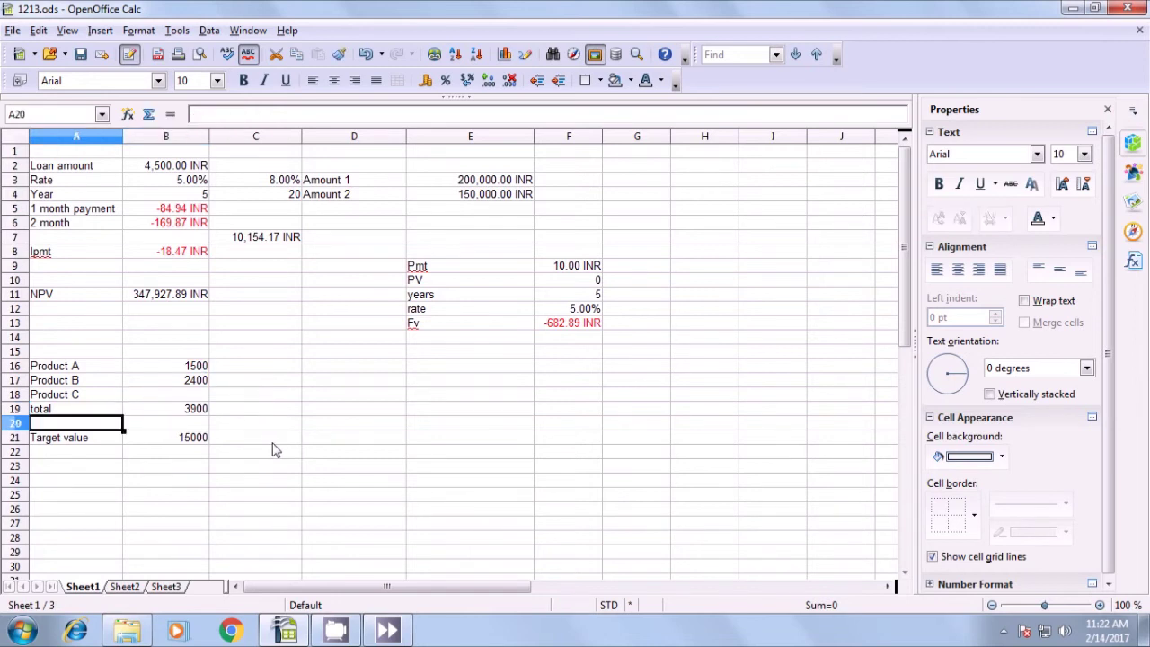
{"action": "left_click", "coordinate": [184, 412]}
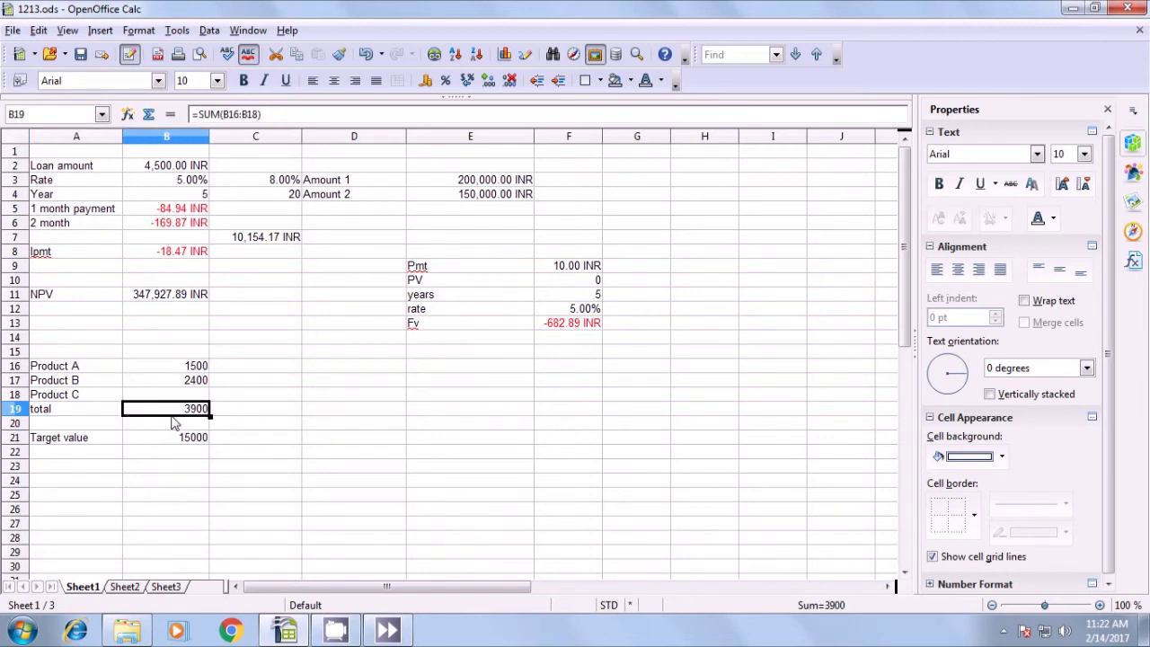
{"action": "left_click", "coordinate": [194, 368]}
{"action": "left_click", "coordinate": [192, 393]}
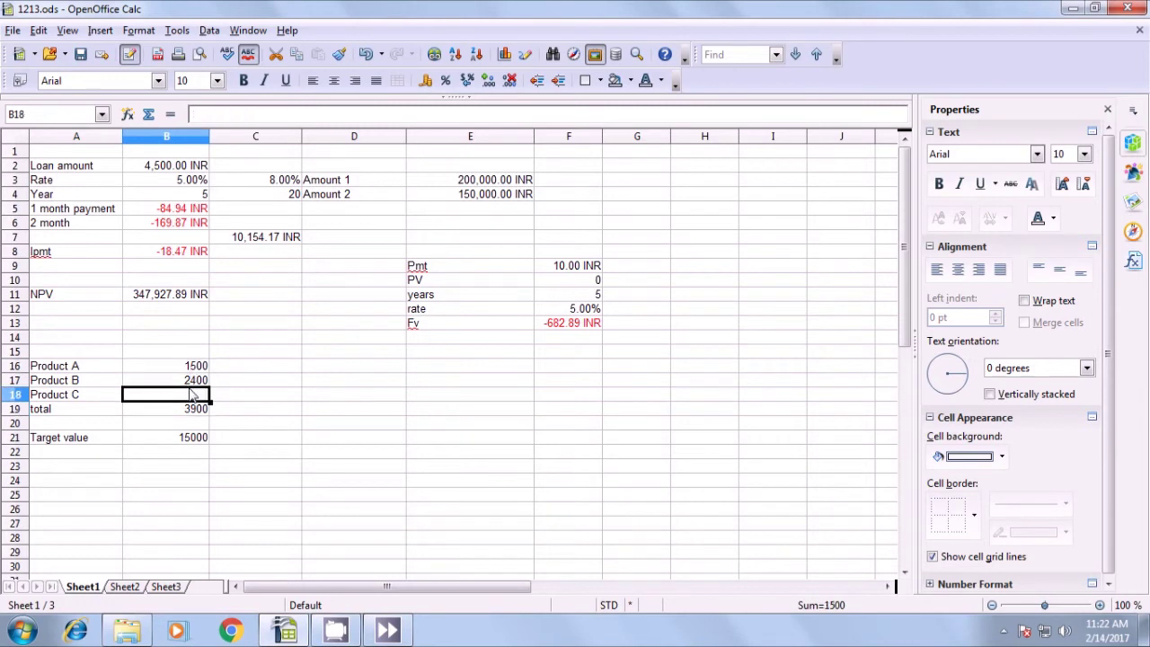
{"action": "left_click", "coordinate": [190, 385]}
{"action": "left_click", "coordinate": [181, 413]}
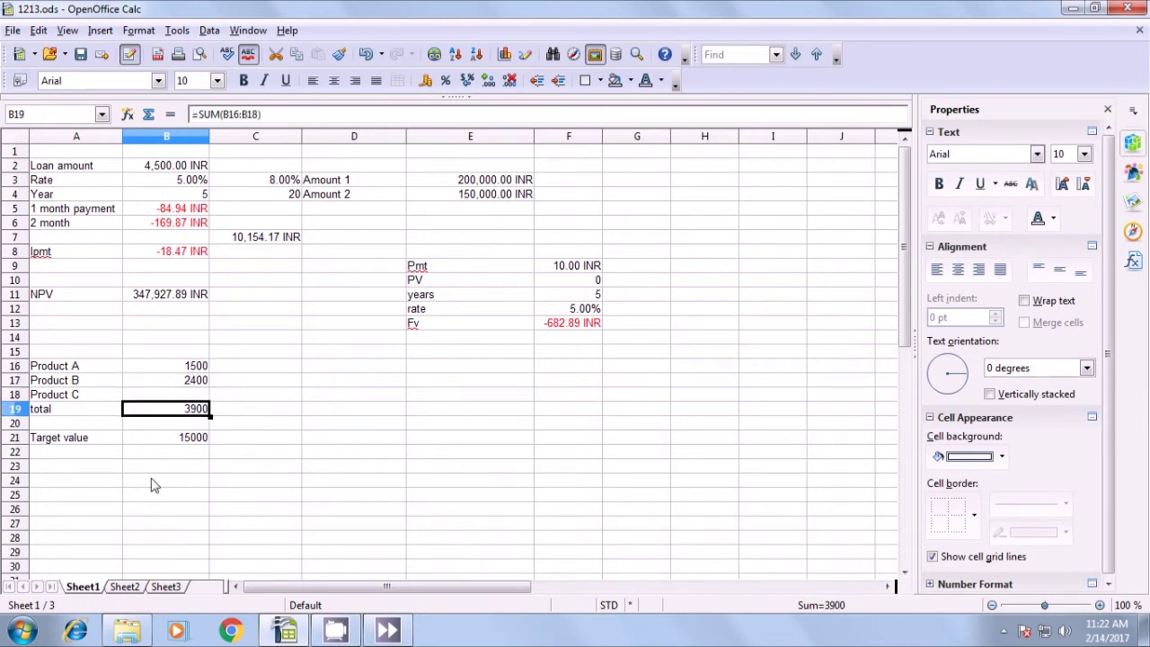
{"action": "left_click", "coordinate": [185, 440]}
Run Goal Seek on the total in B19 with target value 15000 and variable cell B18, accepting the closest value
{"action": "left_click", "coordinate": [184, 411]}
{"action": "left_click", "coordinate": [177, 31]}
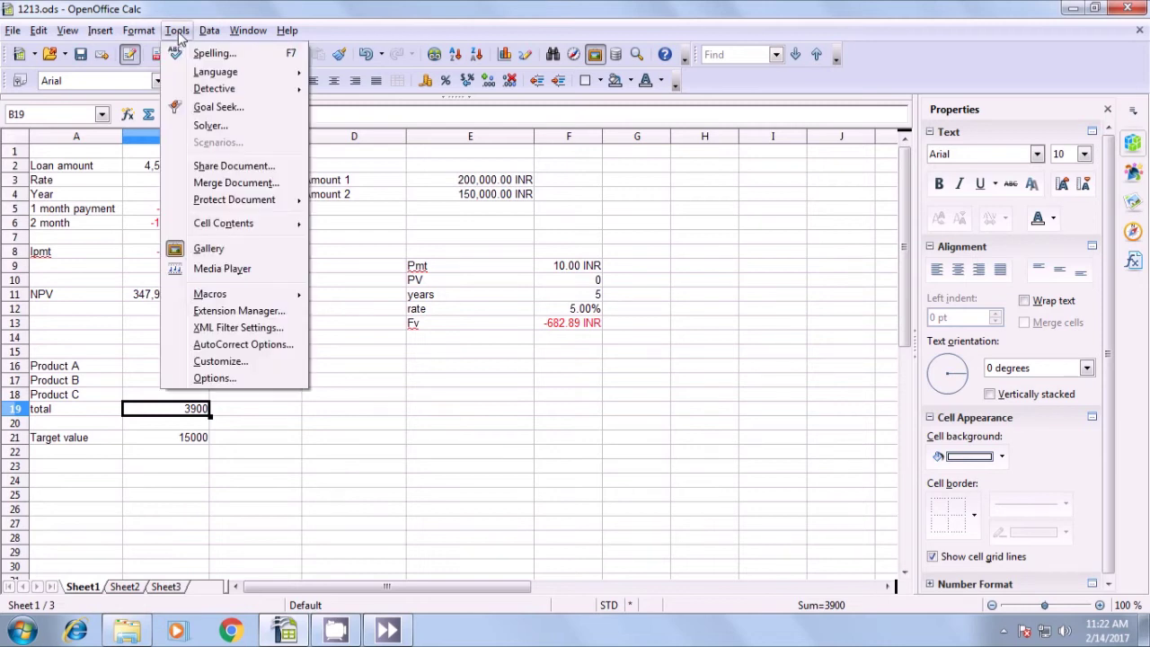
{"action": "left_click", "coordinate": [218, 107]}
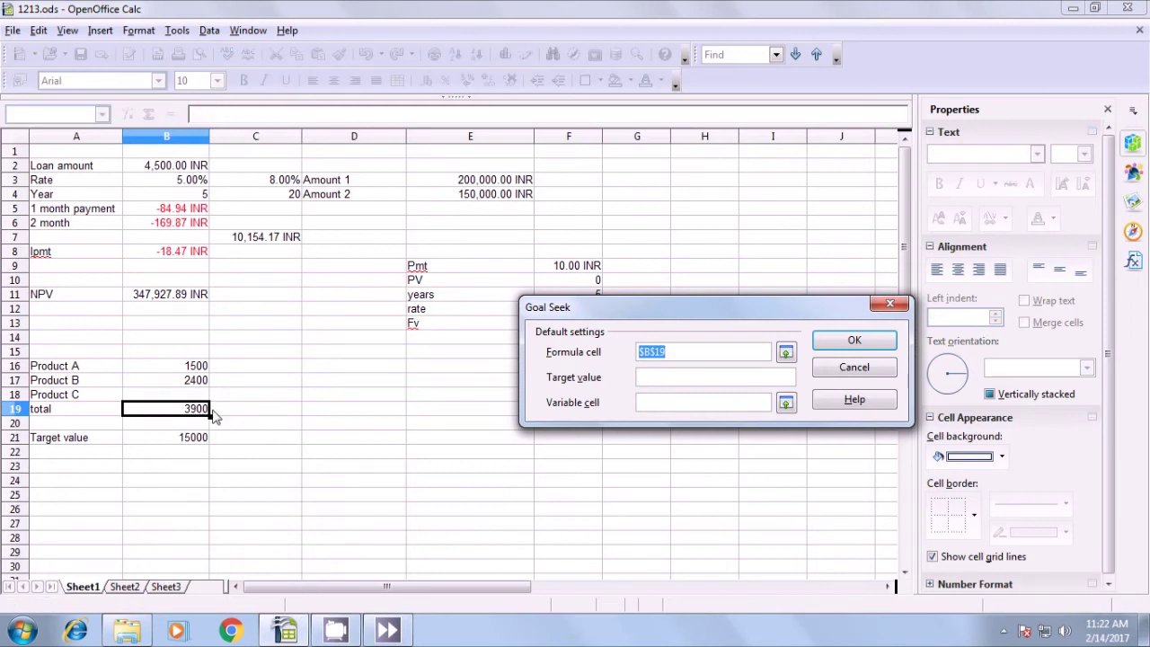
{"action": "left_click", "coordinate": [650, 383]}
{"action": "type", "text": "15000"}
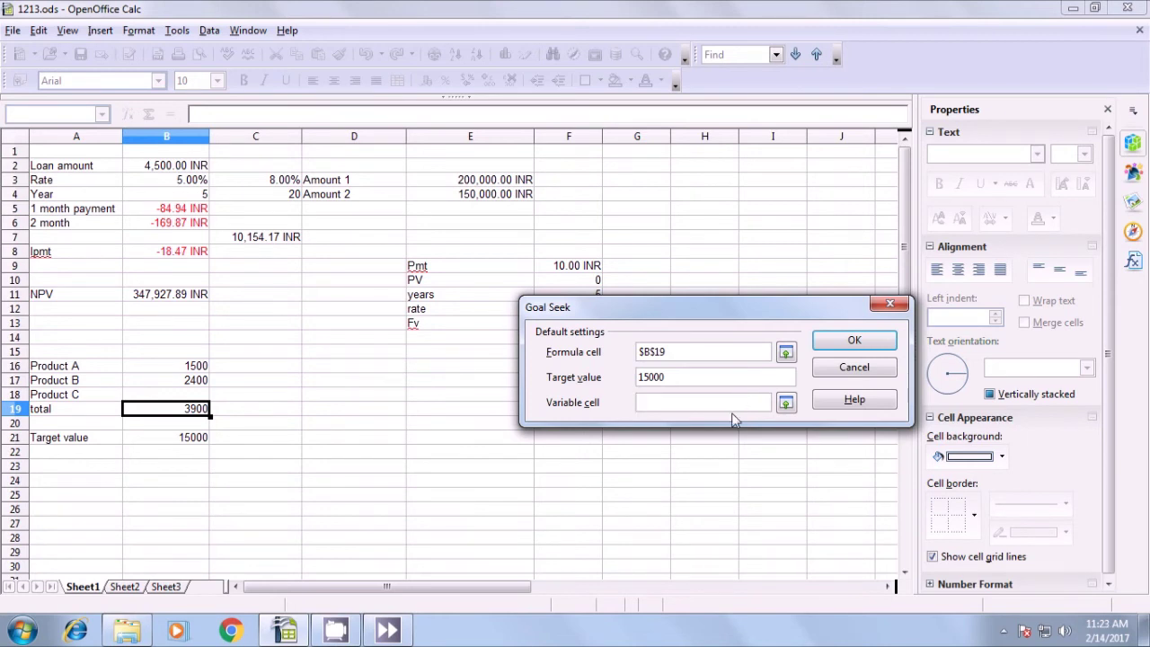
{"action": "left_click", "coordinate": [185, 395]}
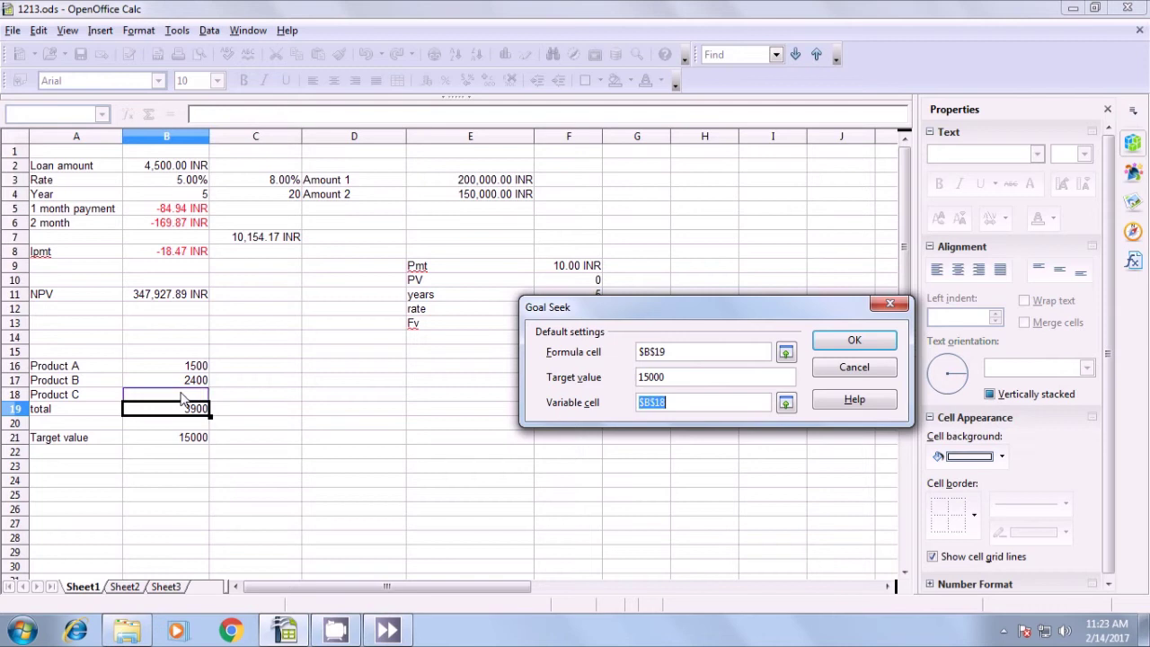
{"action": "left_click", "coordinate": [849, 344]}
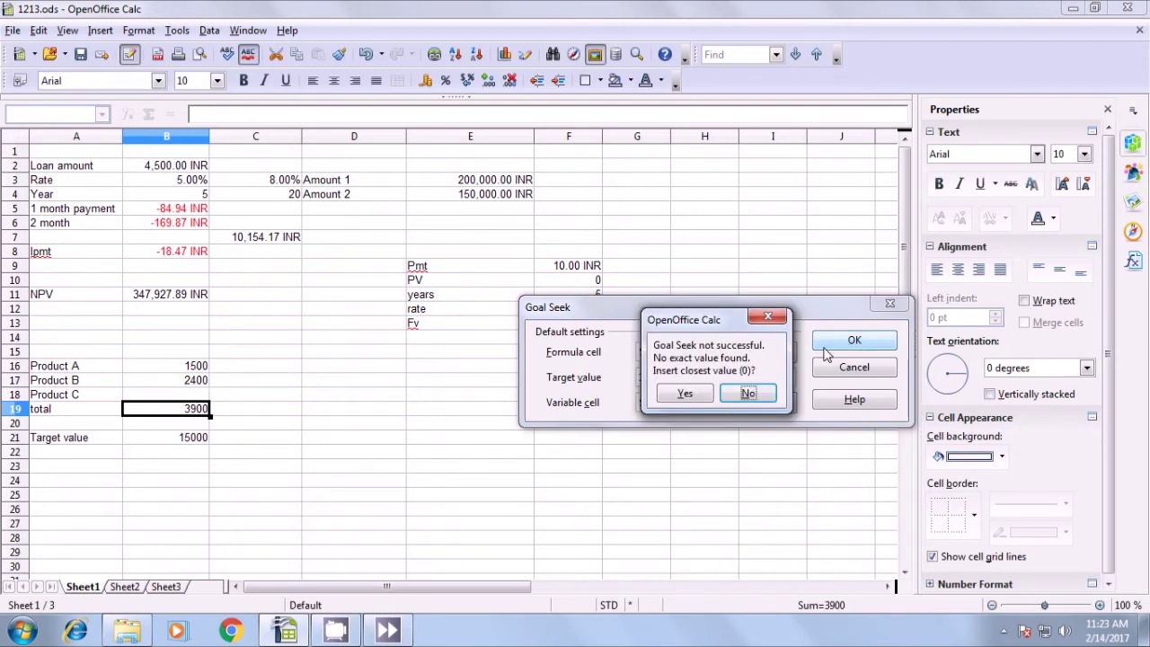
{"action": "left_click", "coordinate": [695, 394]}
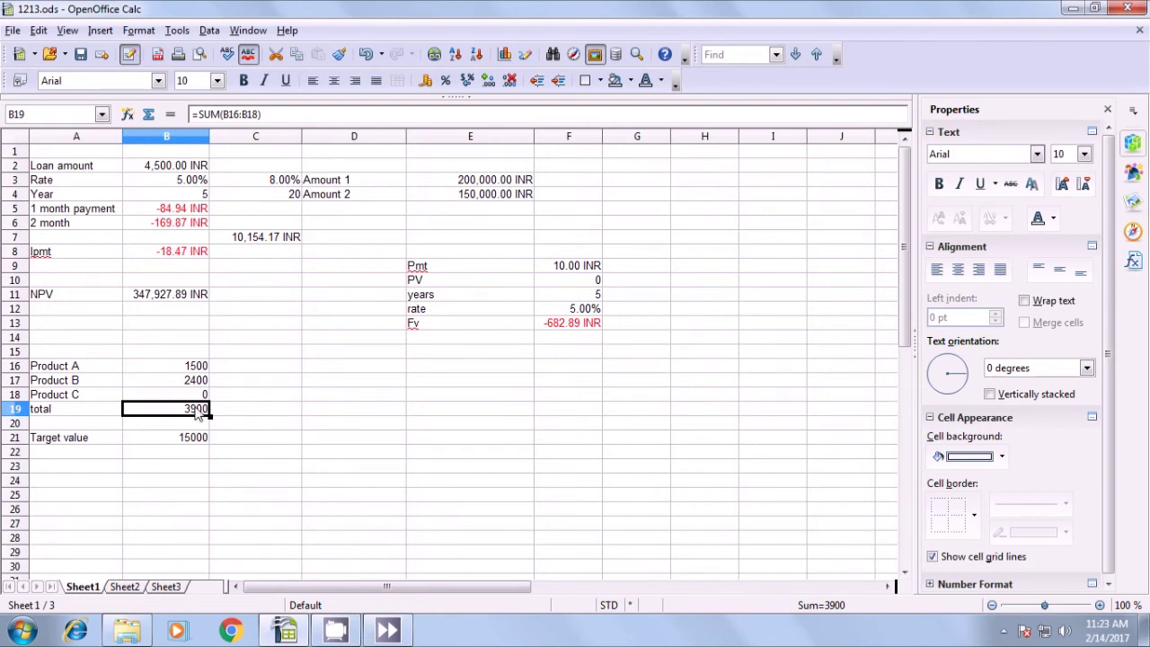
Repeat Goal Seek on formula cell B19 for a target of 15000, varying B18, and insert the result
{"action": "left_click", "coordinate": [182, 31]}
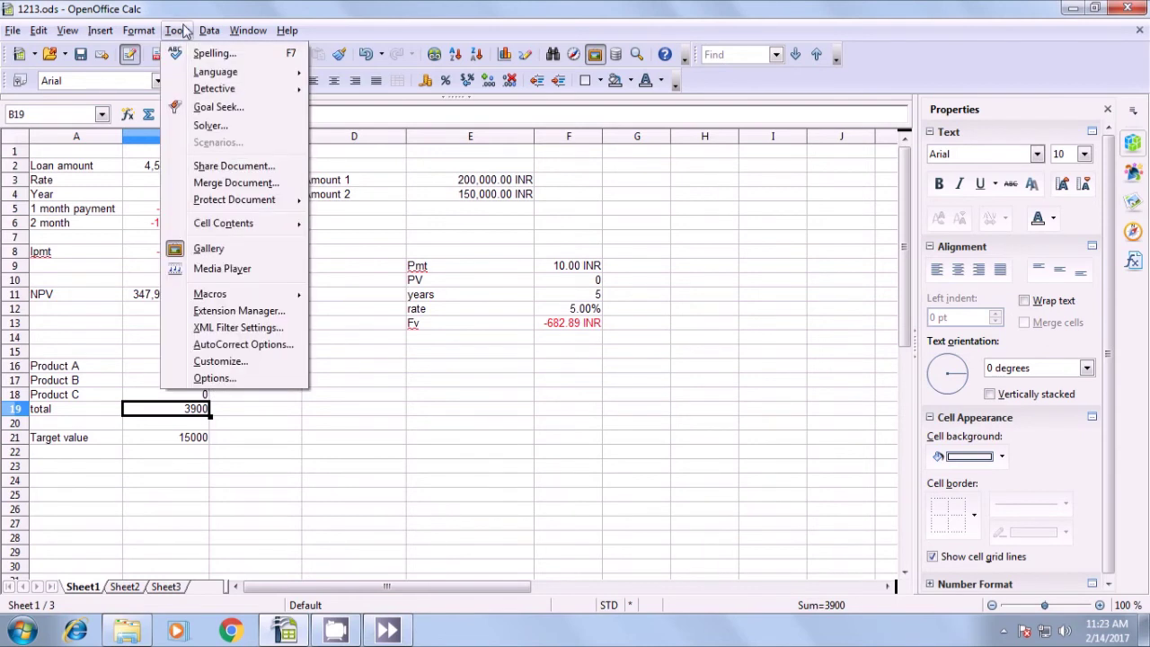
{"action": "left_click", "coordinate": [208, 106]}
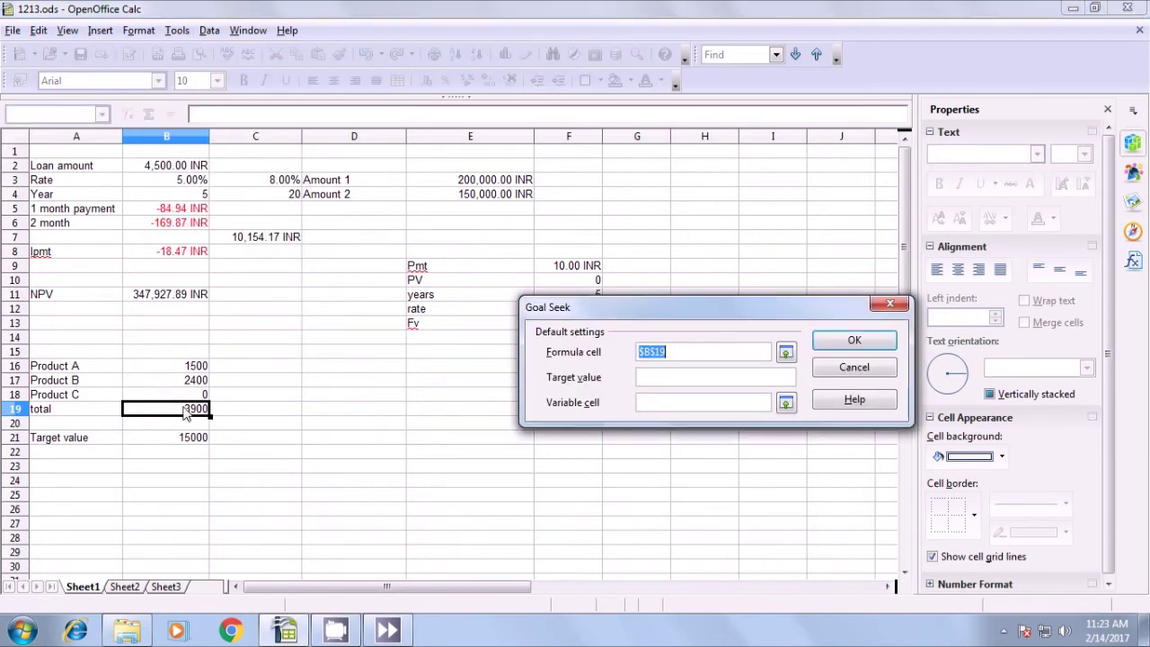
{"action": "left_click", "coordinate": [647, 376]}
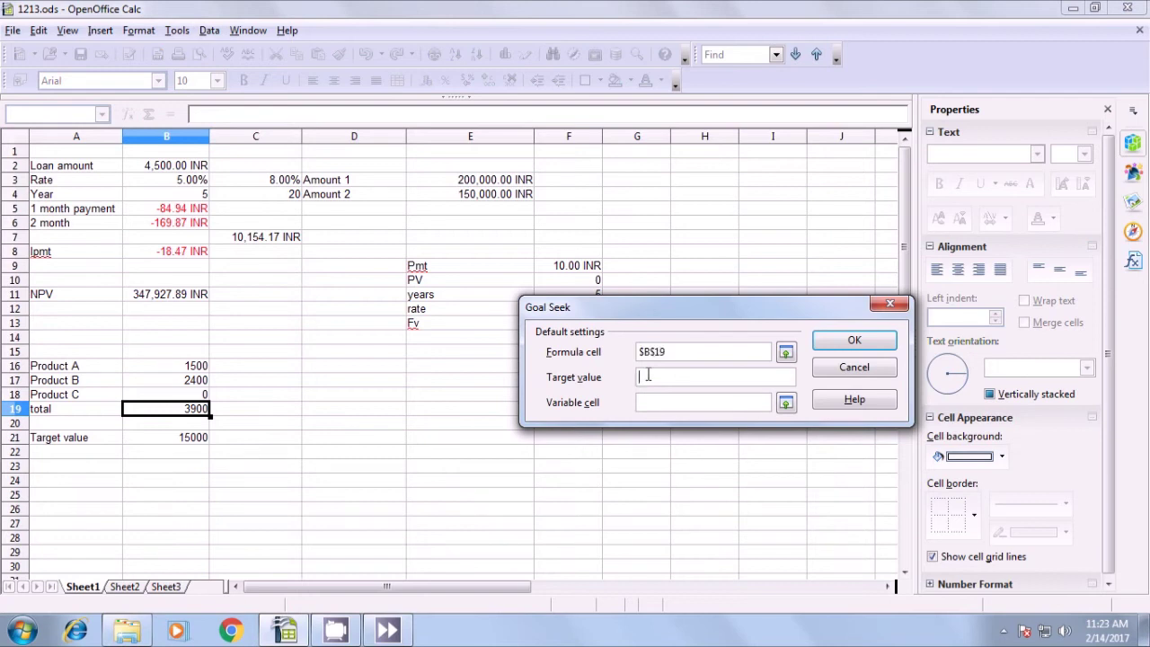
{"action": "type", "text": "15000"}
{"action": "left_click", "coordinate": [186, 395]}
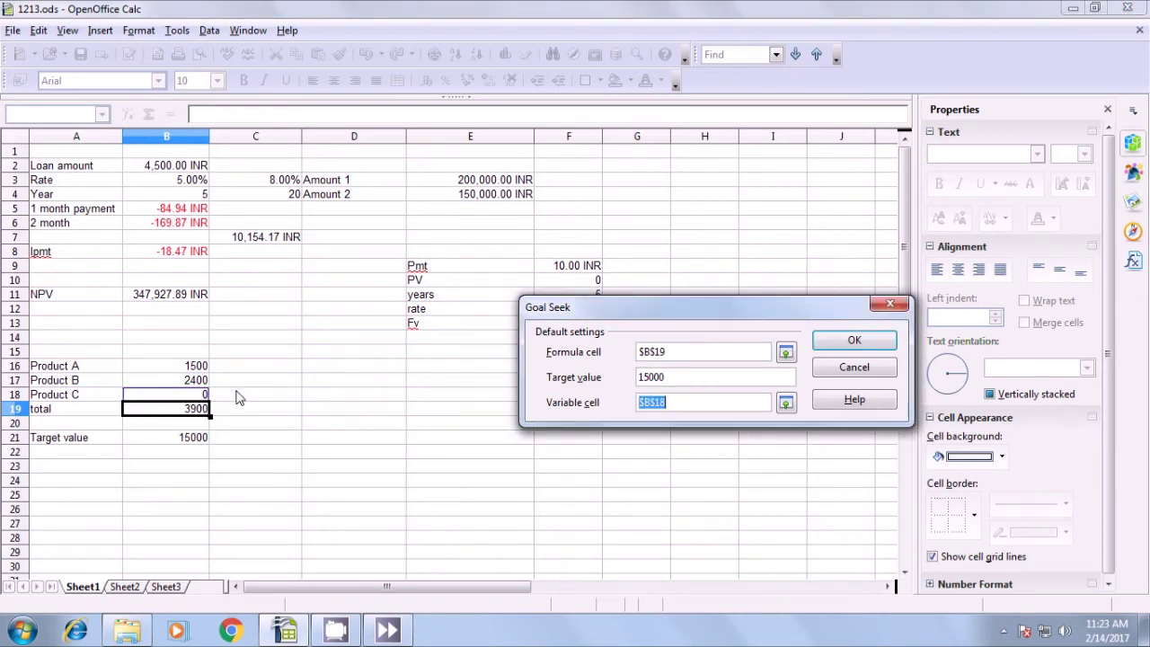
{"action": "left_click", "coordinate": [833, 346]}
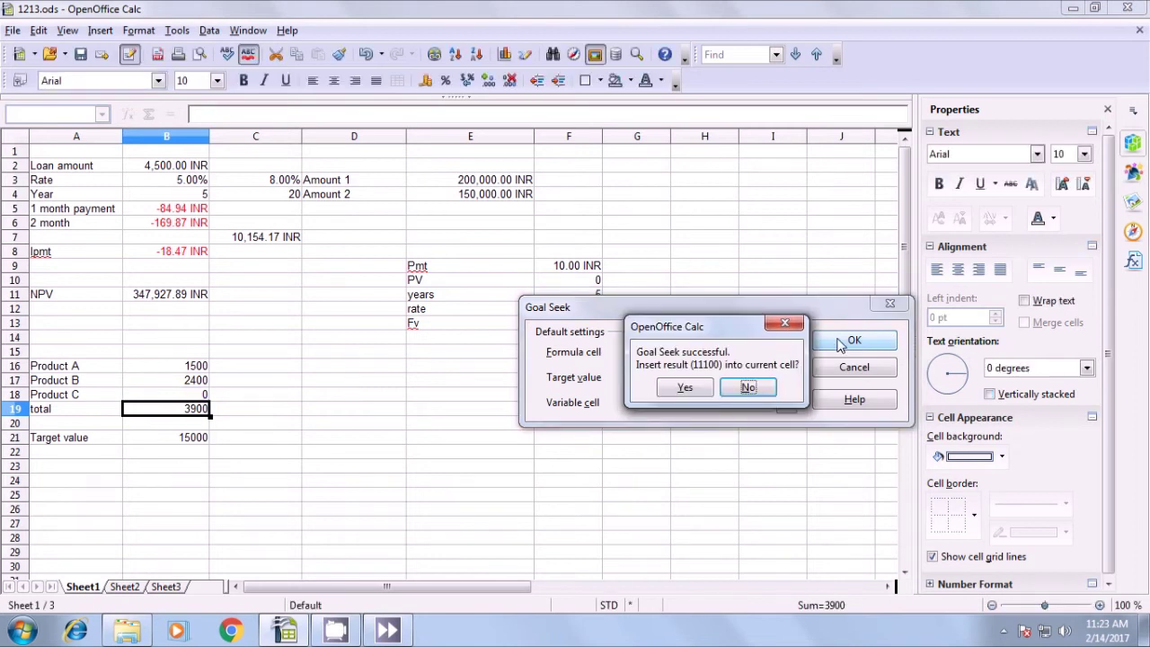
{"action": "left_click", "coordinate": [686, 388]}
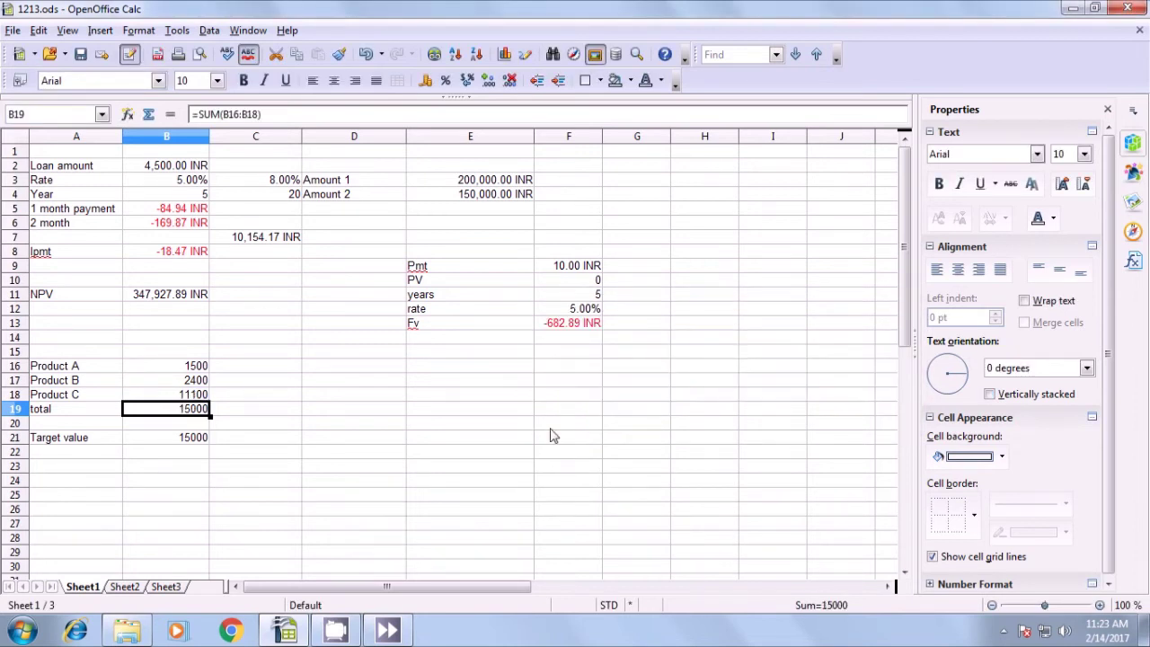
Compare Product C's value in B18 and the total in B19 with the target value in B21
{"action": "left_click", "coordinate": [384, 397]}
{"action": "left_click", "coordinate": [167, 396]}
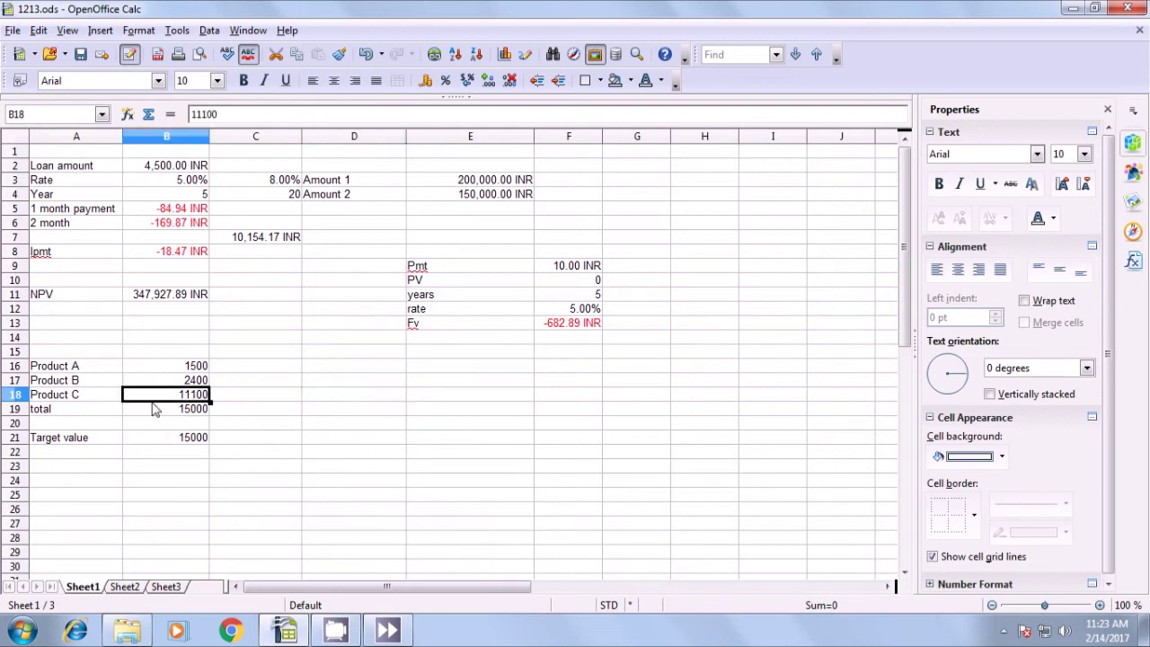
{"action": "left_click", "coordinate": [65, 396]}
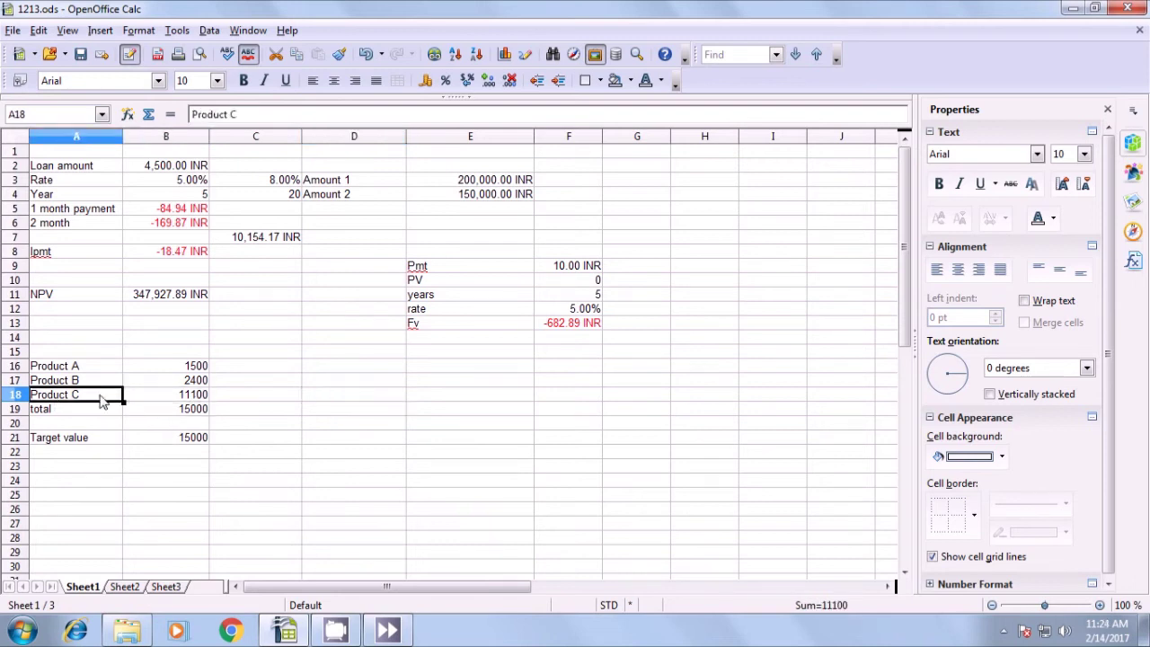
{"action": "left_click", "coordinate": [196, 396]}
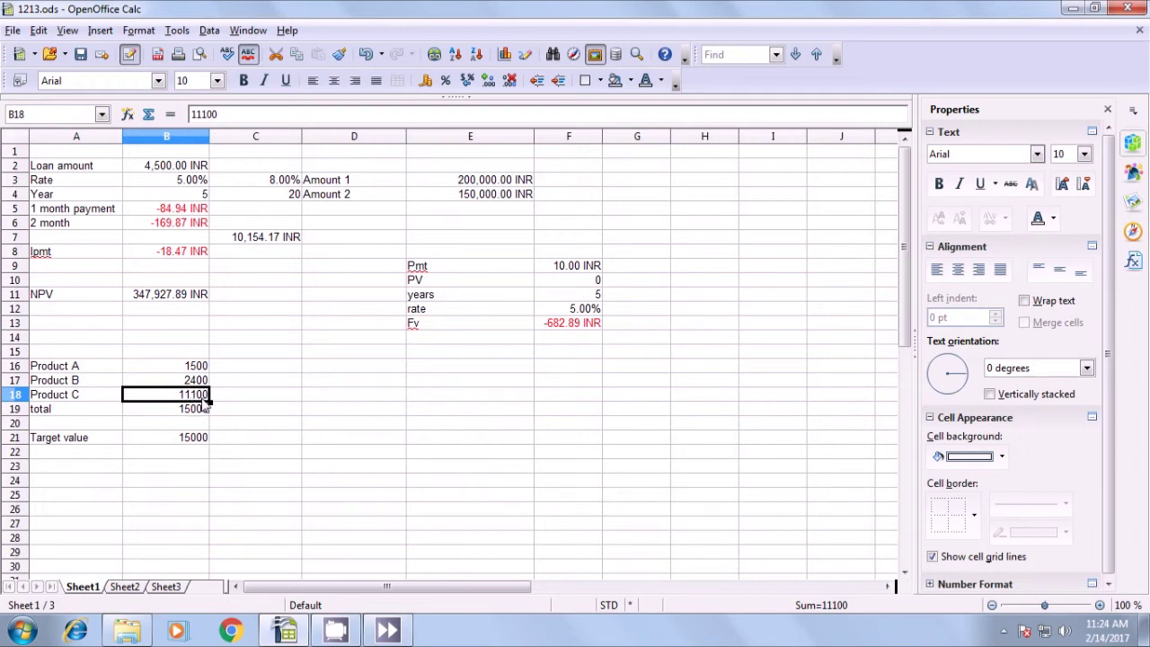
{"action": "left_click", "coordinate": [201, 410]}
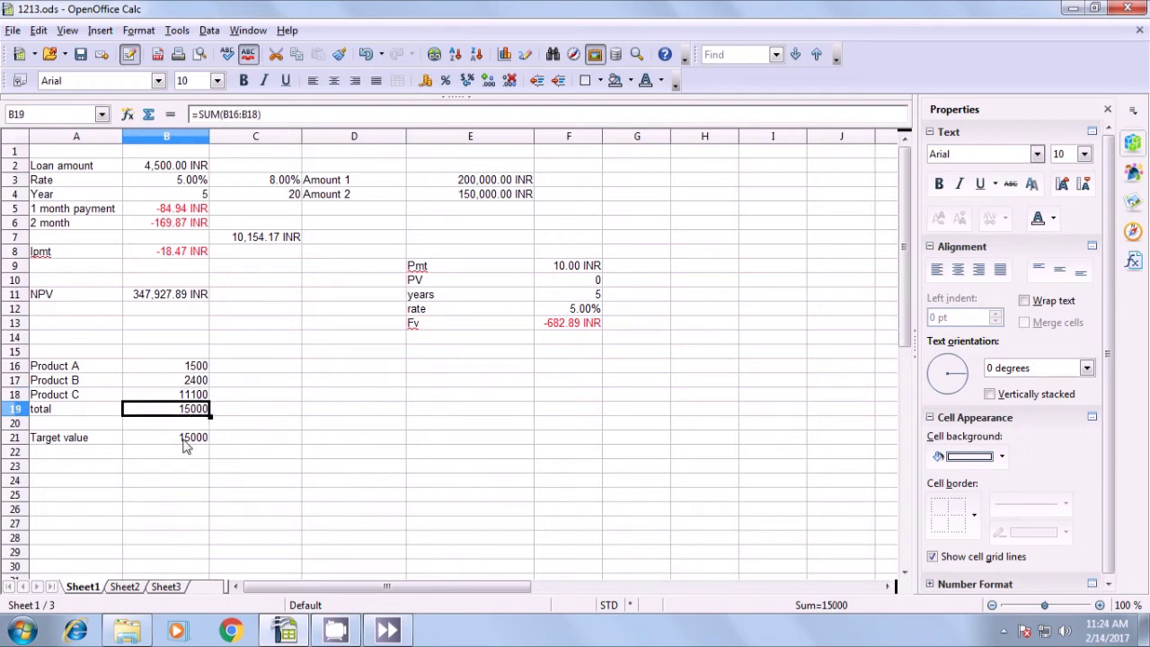
{"action": "left_click", "coordinate": [186, 446]}
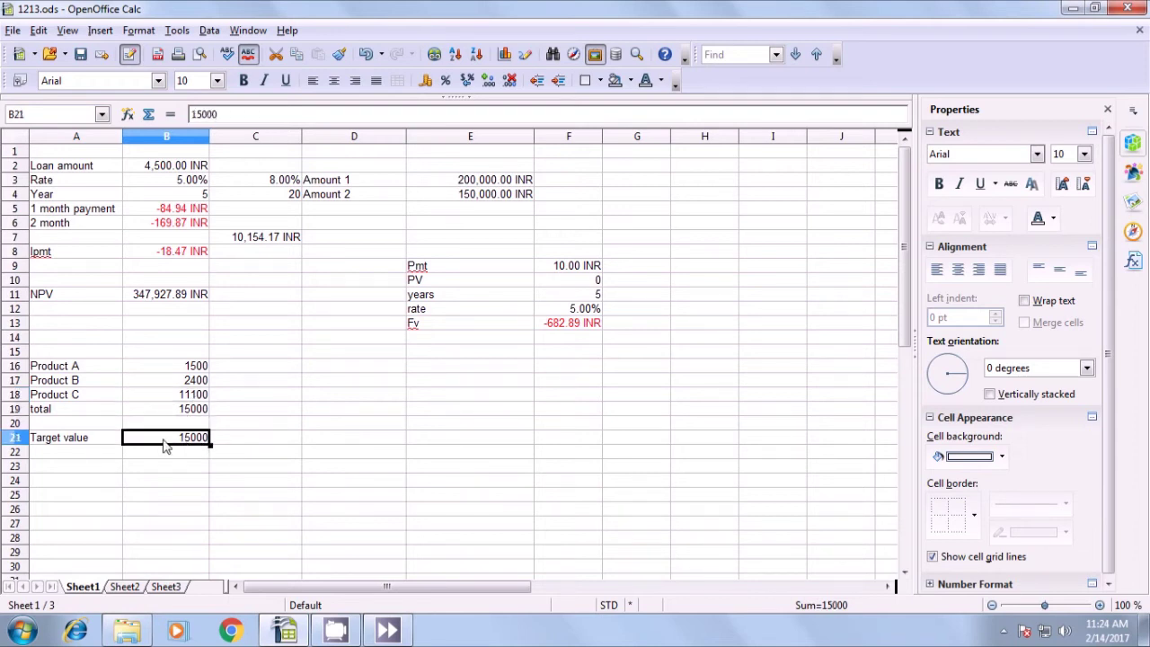
{"action": "left_click", "coordinate": [289, 445]}
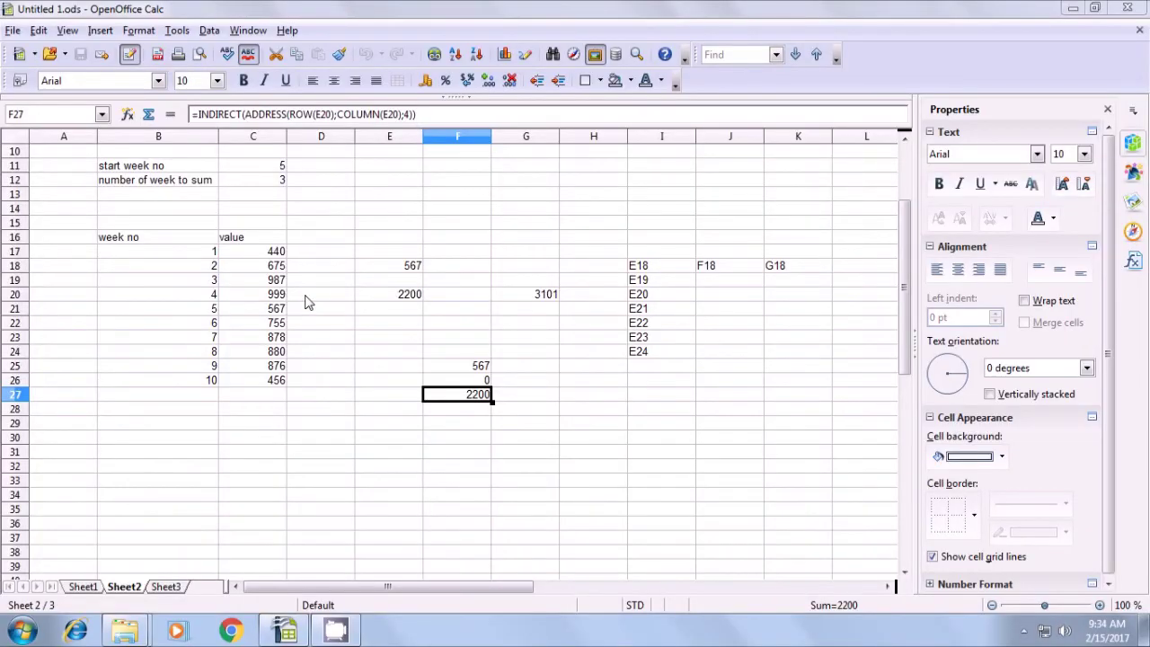
Copy the week values in C17:C22 on Sheet2
{"action": "left_click_drag", "start_coordinate": [269, 255], "coordinate": [274, 331]}
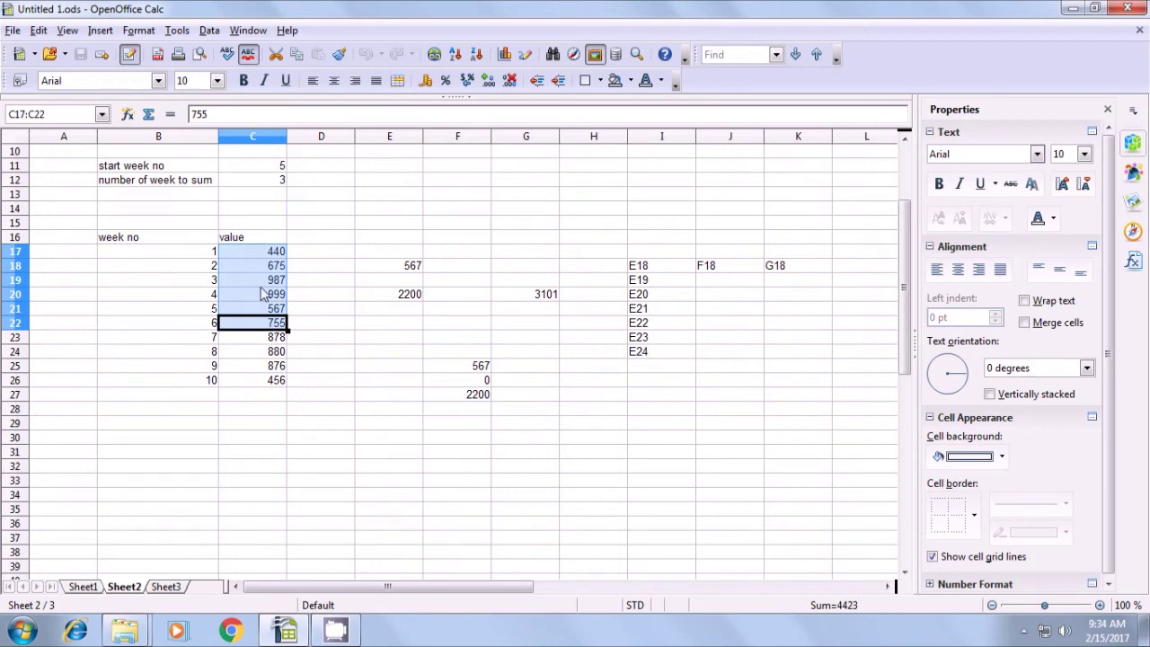
{"action": "left_click", "coordinate": [39, 33]}
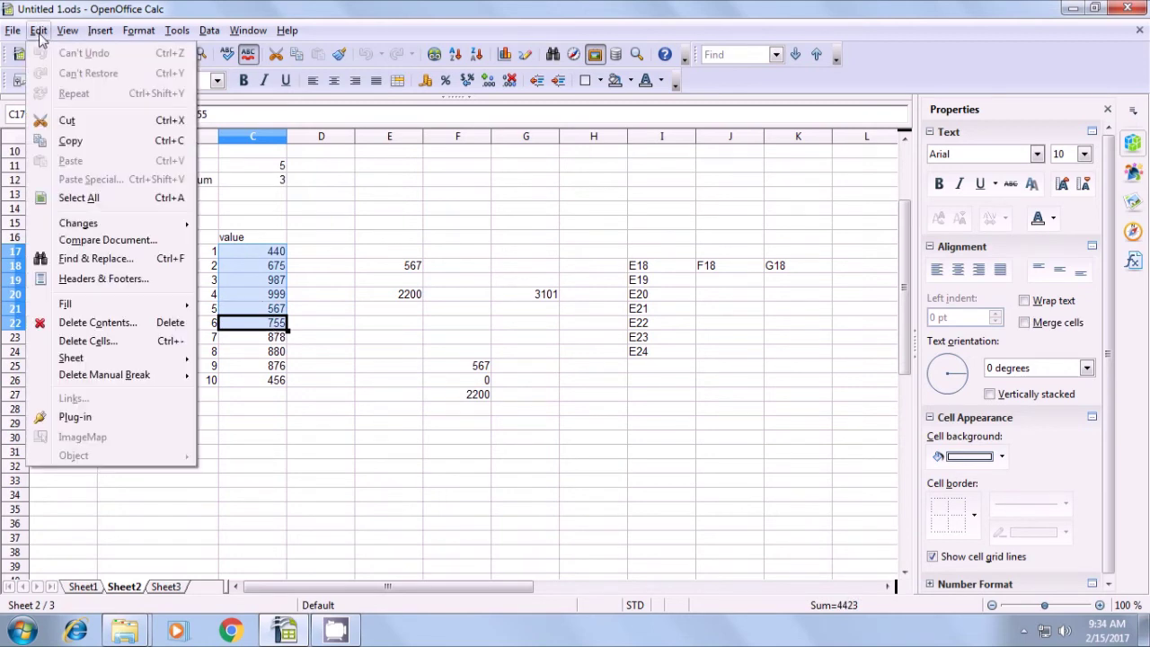
{"action": "left_click", "coordinate": [77, 144]}
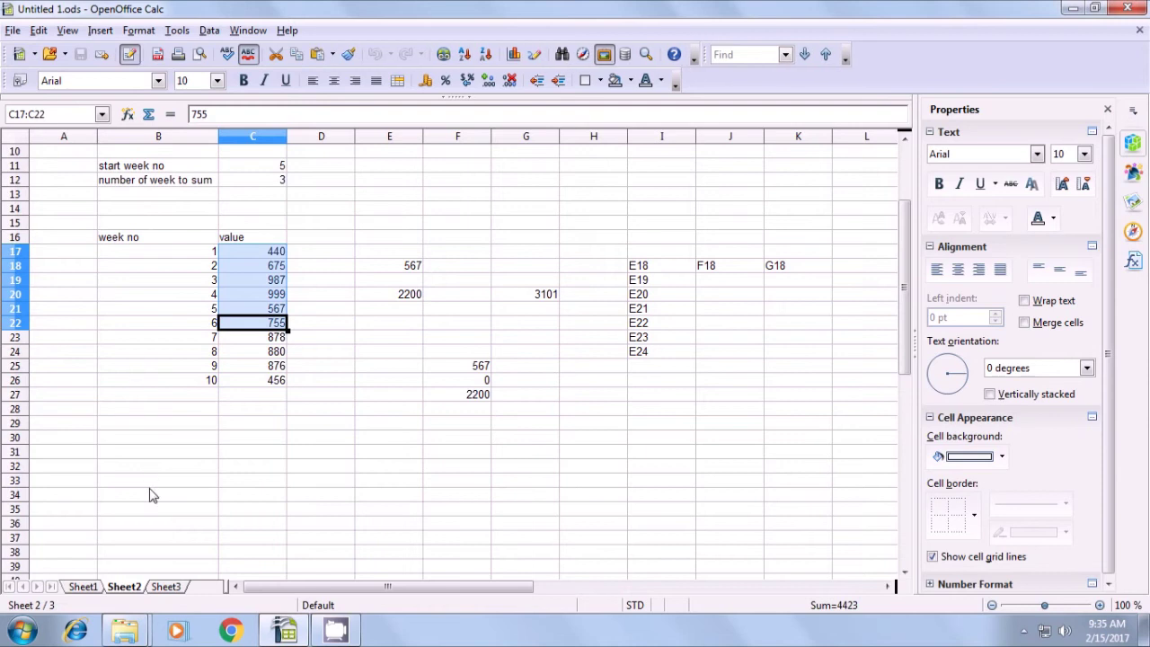
Paste the copied week values into Sheet3 starting at cell B8
{"action": "left_click", "coordinate": [175, 591]}
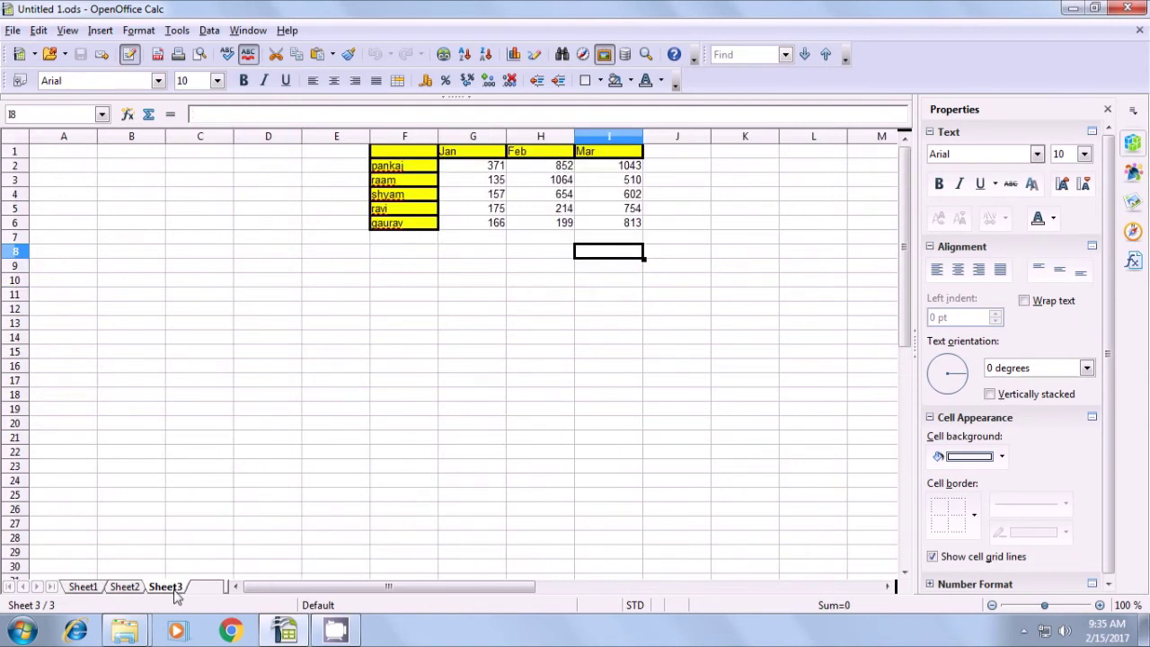
{"action": "left_click", "coordinate": [141, 256]}
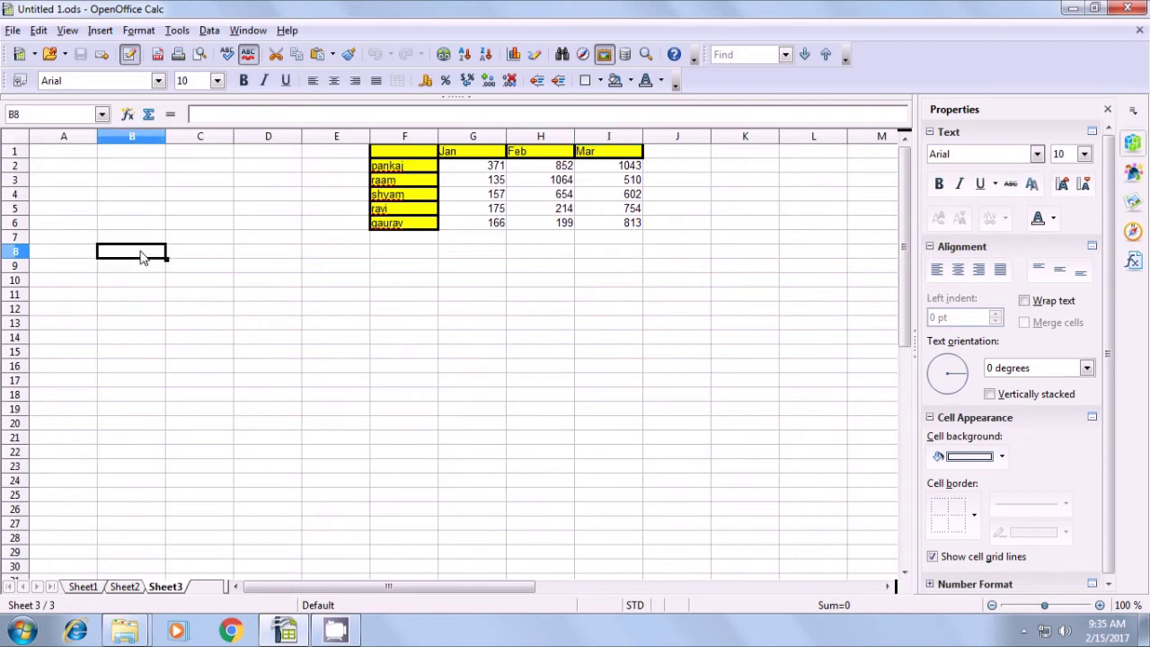
{"action": "left_click", "coordinate": [39, 31]}
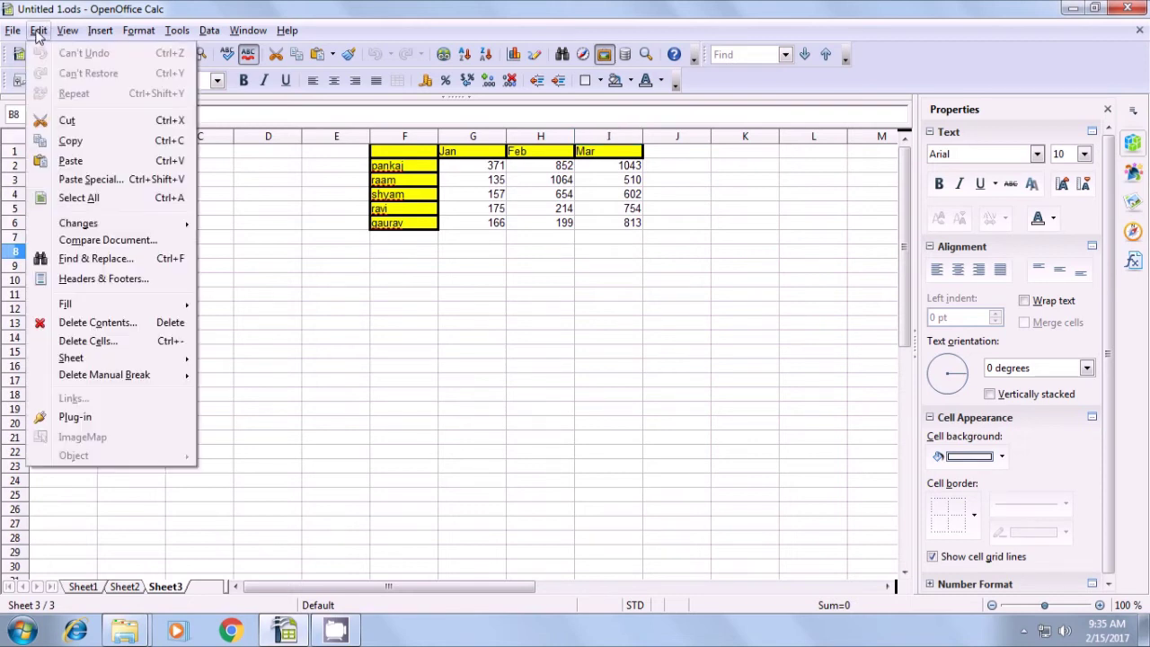
{"action": "left_click", "coordinate": [74, 166]}
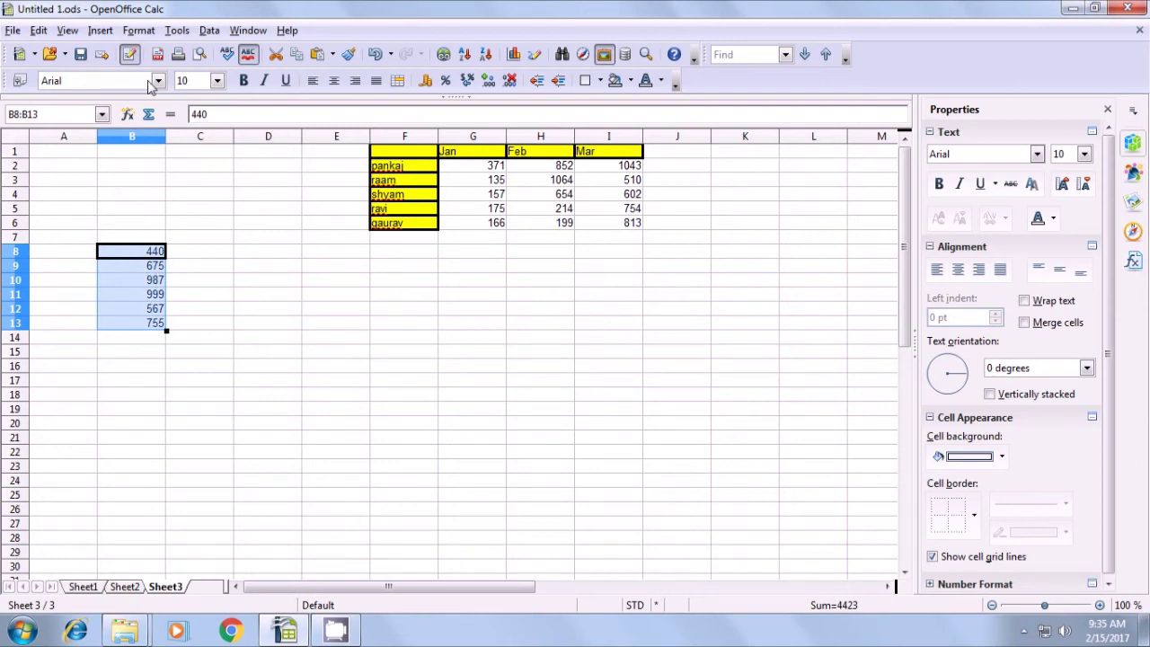
Create a scenario named cs3 from the values in B8:B13, keeping the default settings
{"action": "left_click", "coordinate": [178, 32]}
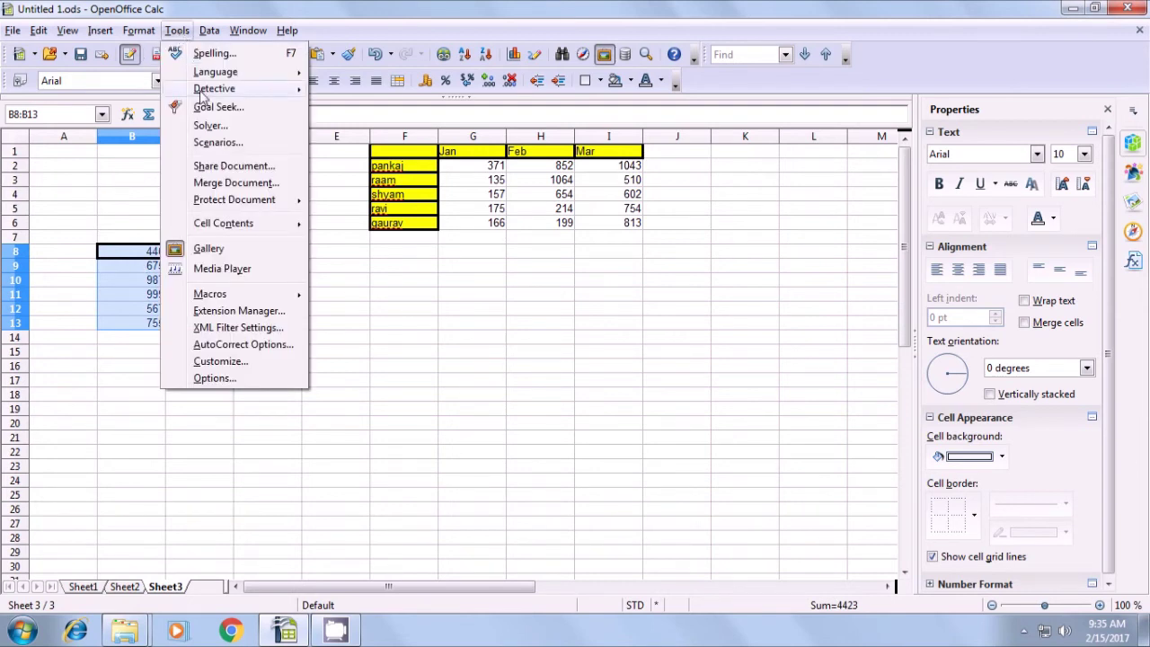
{"action": "left_click", "coordinate": [209, 143]}
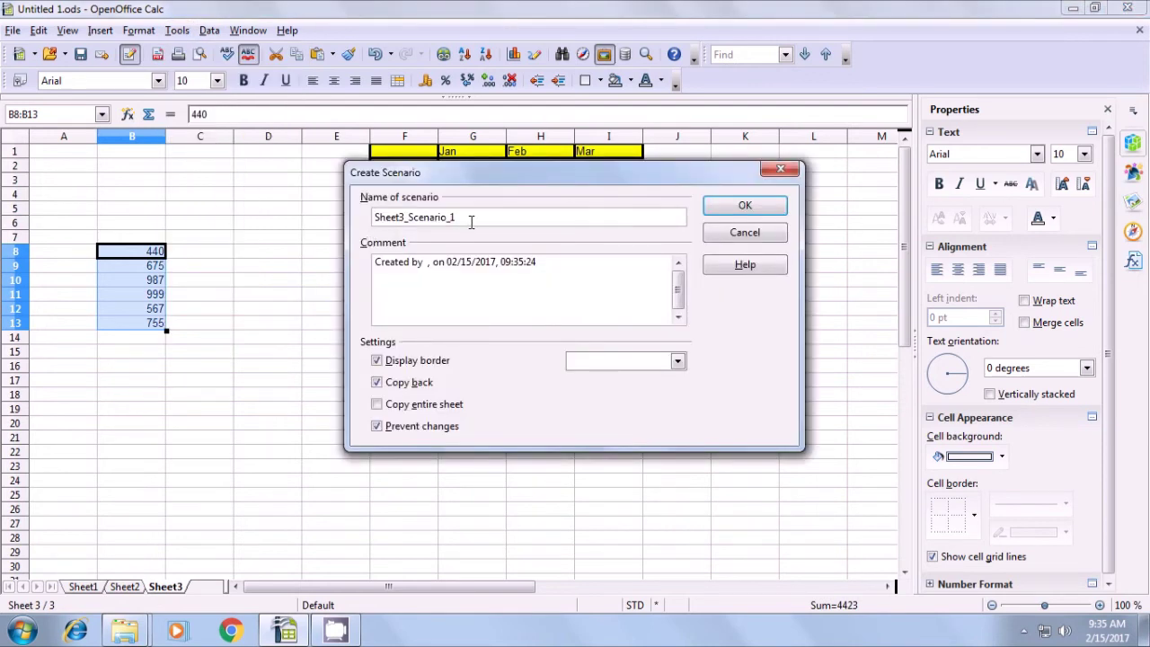
{"action": "key", "text": "BackSpace"}
{"action": "key", "text": "BackSpace"}
{"action": "key", "text": "BackSpace"}
{"action": "key", "text": "BackSpace"}
{"action": "key", "text": "BackSpace"}
{"action": "key", "text": "BackSpace"}
{"action": "key", "text": "BackSpace"}
{"action": "key", "text": "BackSpace"}
{"action": "key", "text": "BackSpace"}
{"action": "key", "text": "BackSpace"}
{"action": "key", "text": "BackSpace"}
{"action": "key", "text": "BackSpace"}
{"action": "key", "text": "BackSpace"}
{"action": "key", "text": "BackSpace"}
{"action": "key", "text": "BackSpace"}
{"action": "key", "text": "BackSpace"}
{"action": "key", "text": "BackSpace"}
{"action": "type", "text": "cs3"}
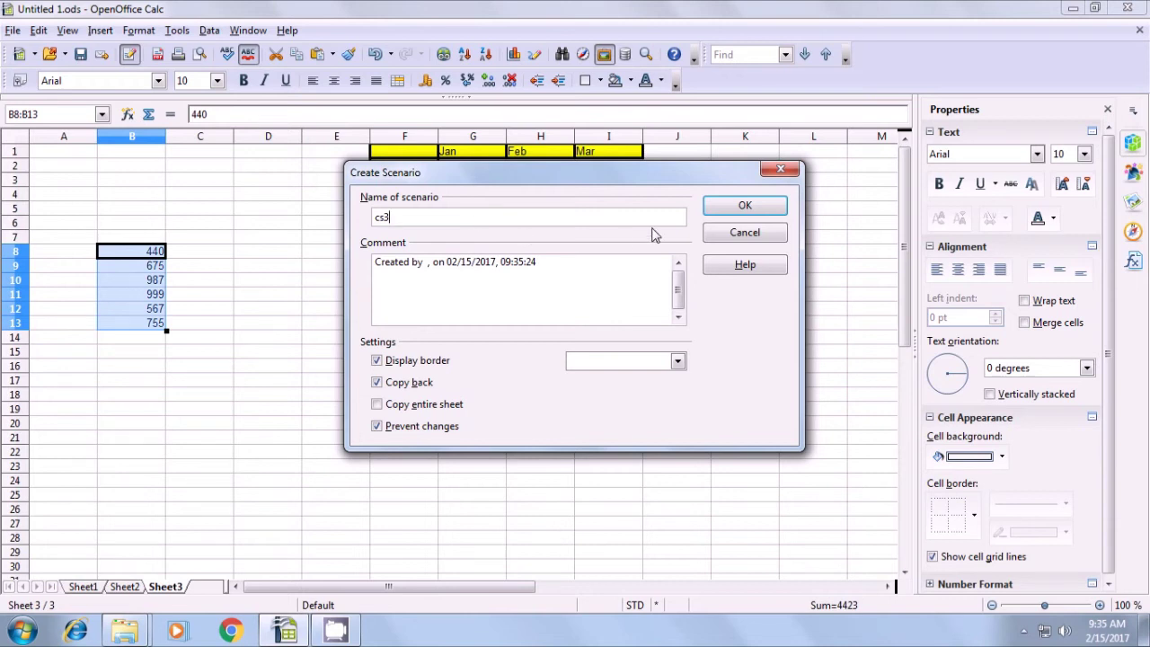
{"action": "left_click", "coordinate": [744, 205]}
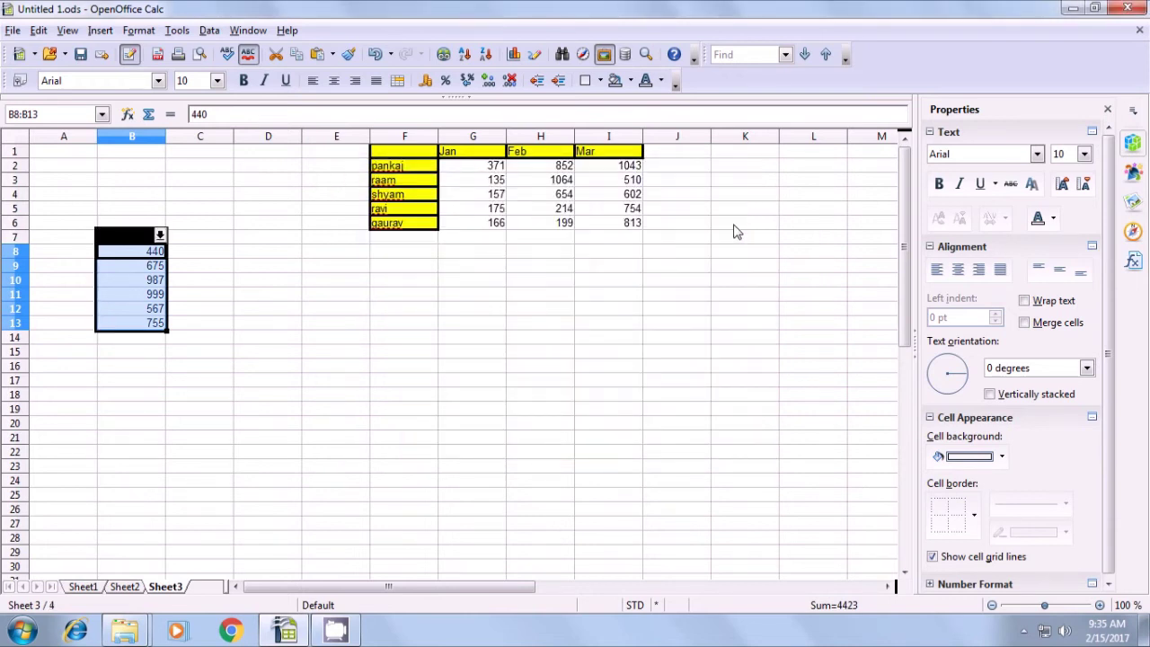
Inspect the scenario list above B8:B13 on Sheet3 and choose cs3
{"action": "left_click", "coordinate": [316, 298]}
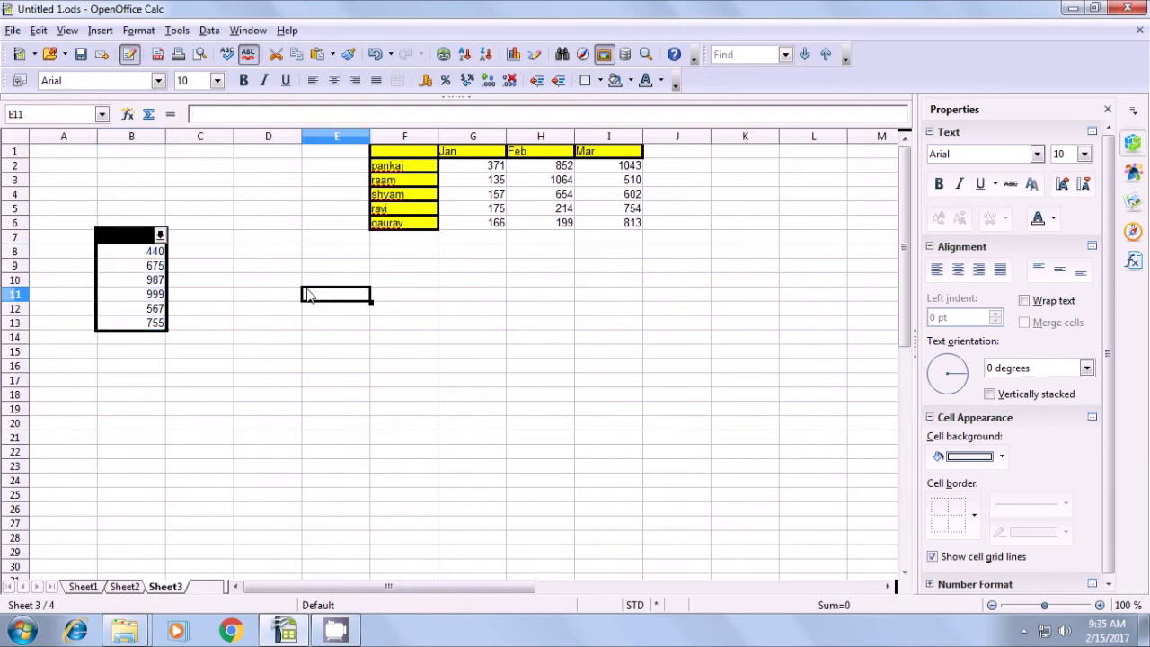
{"action": "left_click", "coordinate": [160, 235]}
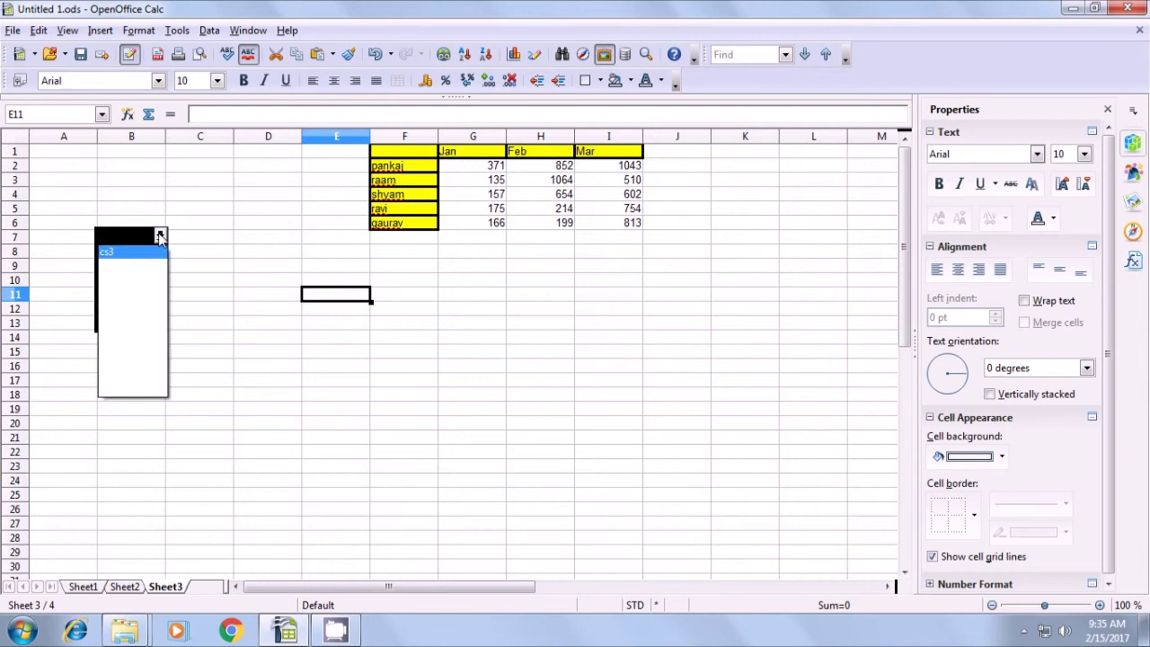
{"action": "left_click", "coordinate": [197, 300]}
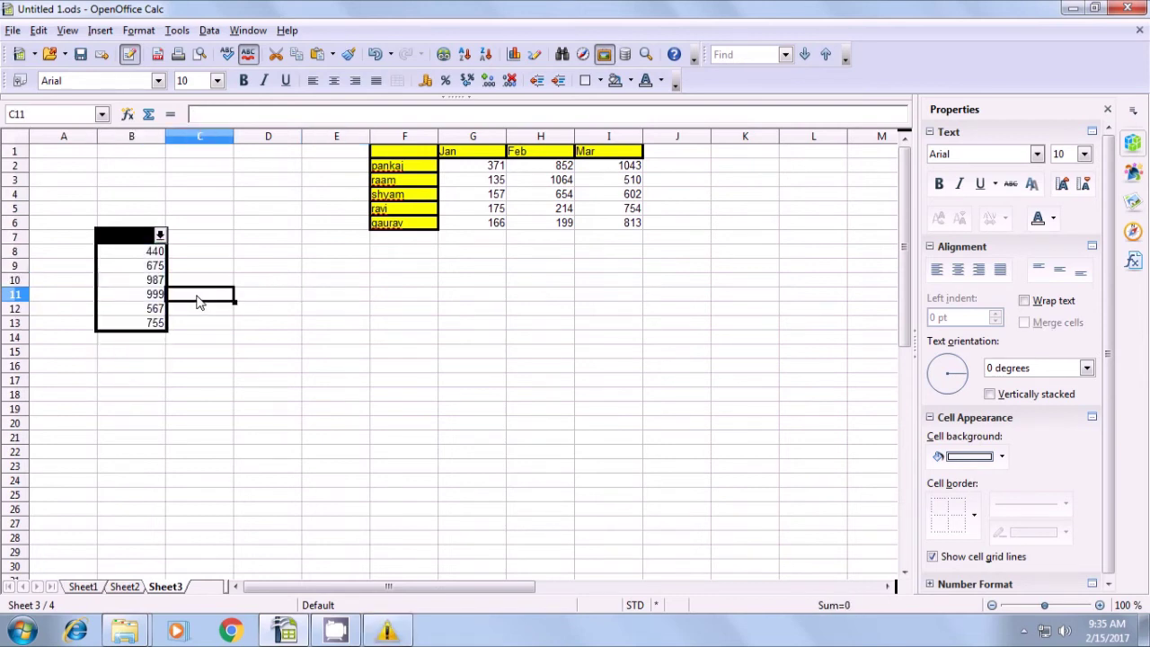
{"action": "left_click", "coordinate": [160, 235]}
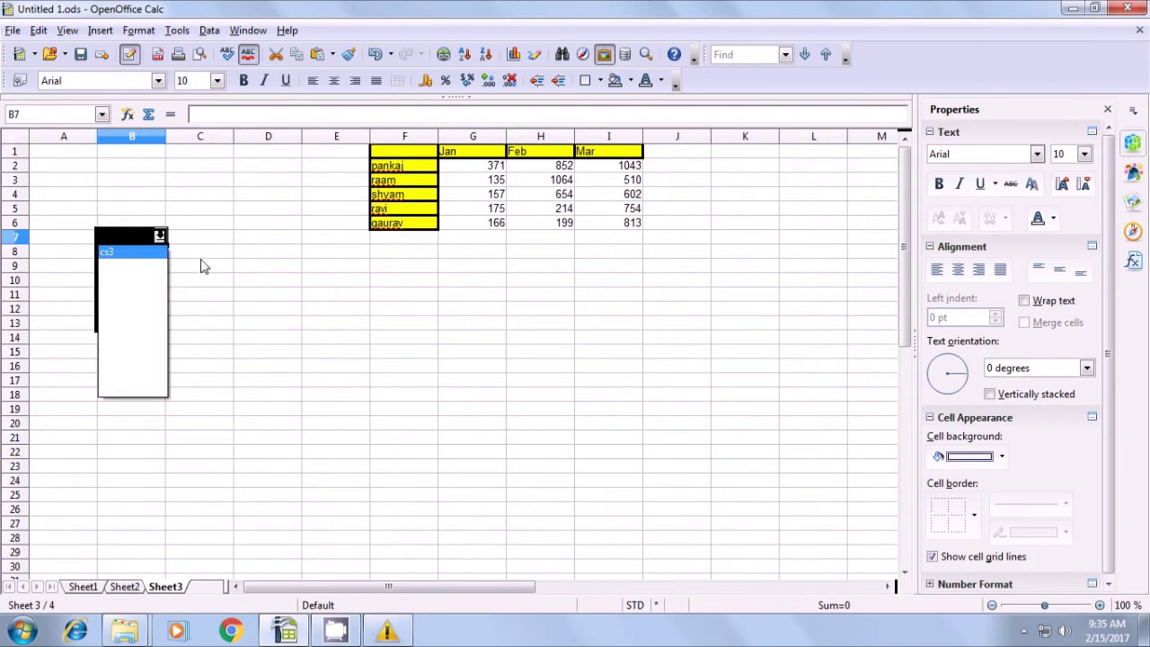
{"action": "key", "text": "Return"}
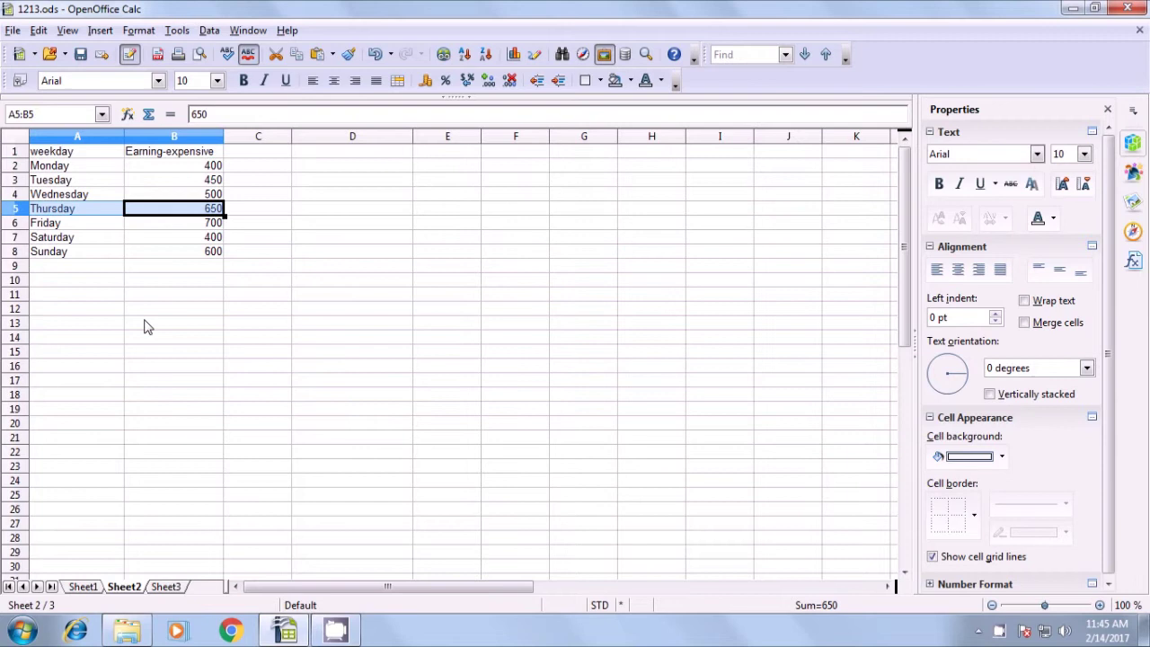
Enter =OFFSET(A1;4;1) in D10 of Sheet2 in 1213.ods to retrieve Thursday's value
{"action": "left_click", "coordinate": [146, 326]}
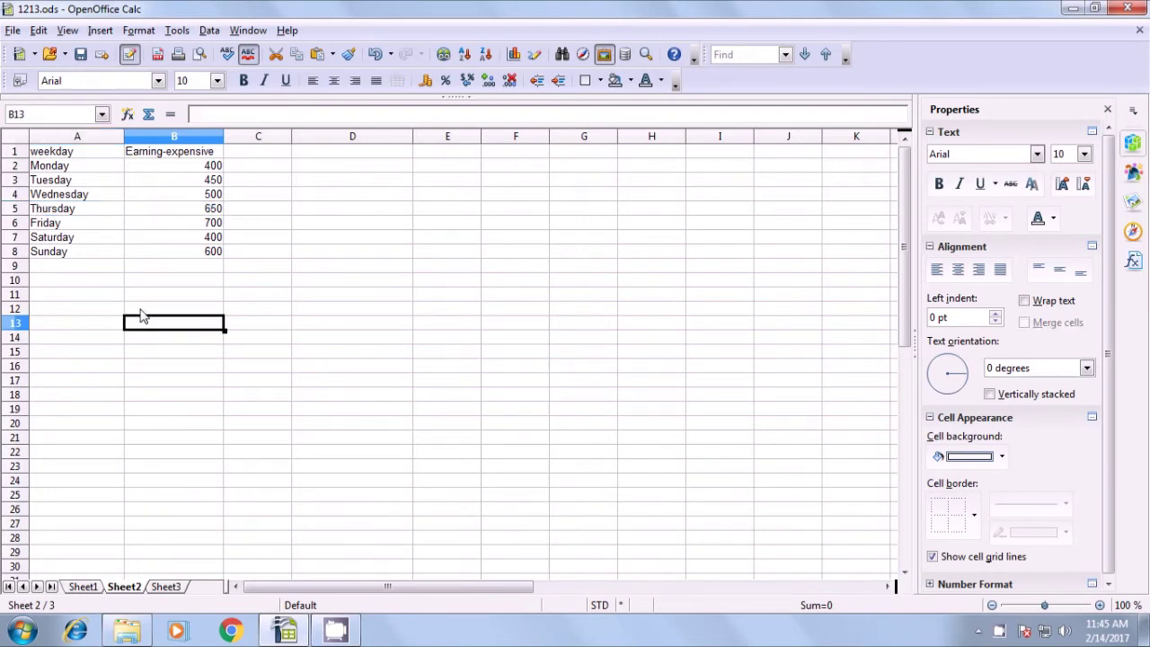
{"action": "left_click", "coordinate": [45, 213]}
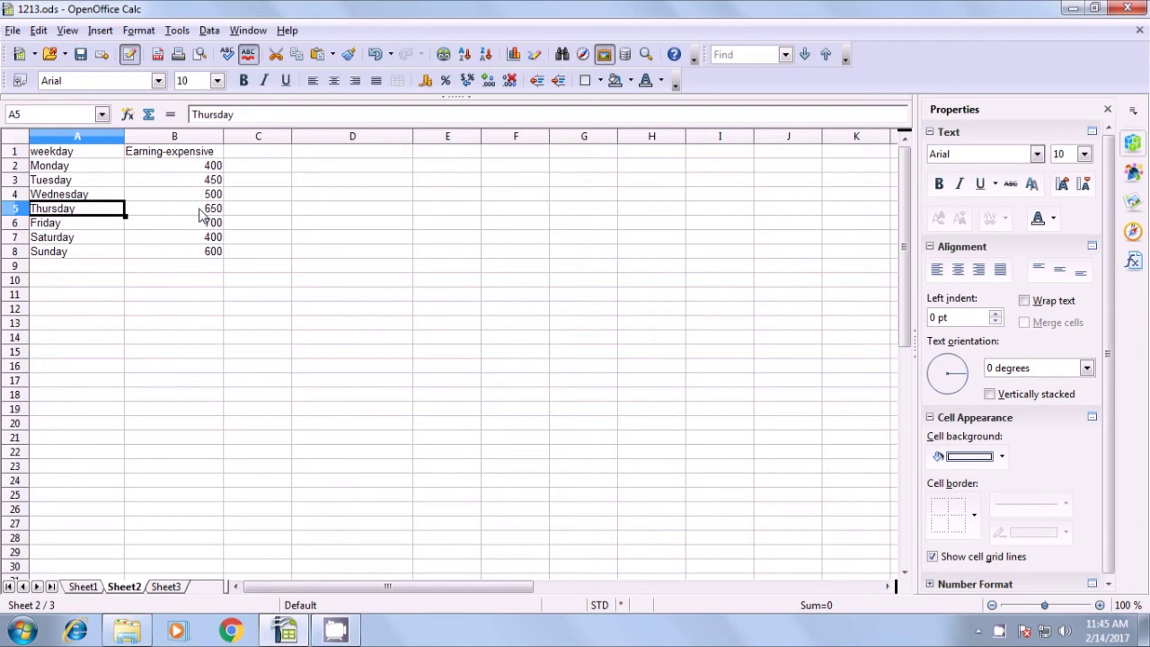
{"action": "left_click", "coordinate": [345, 285]}
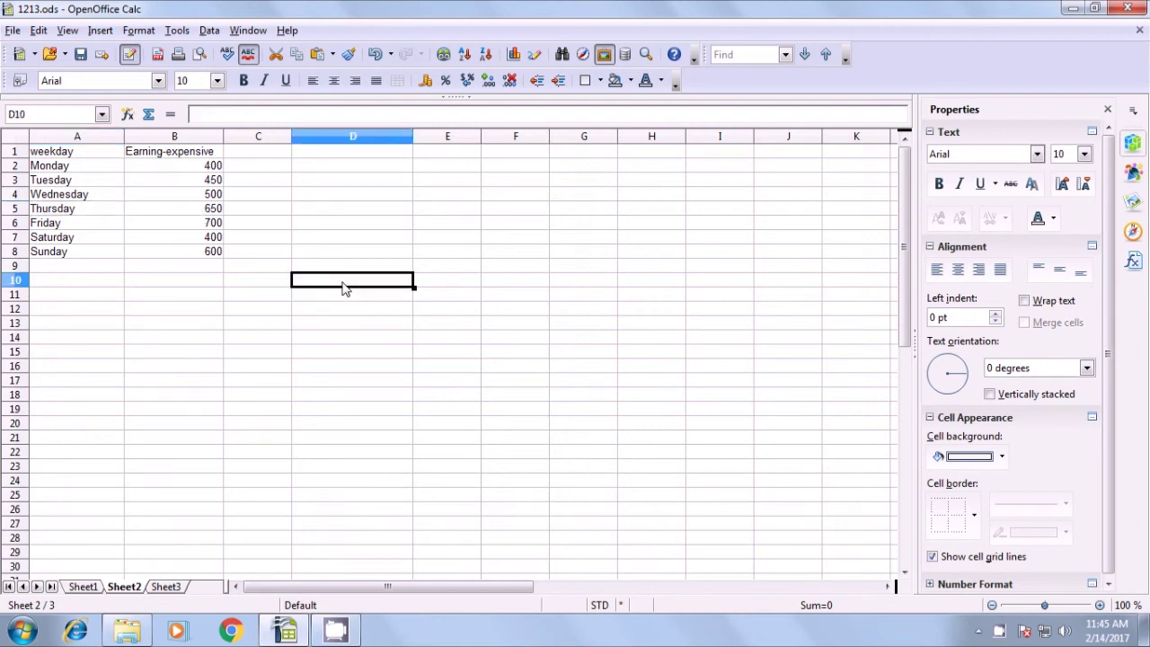
{"action": "type", "text": "="}
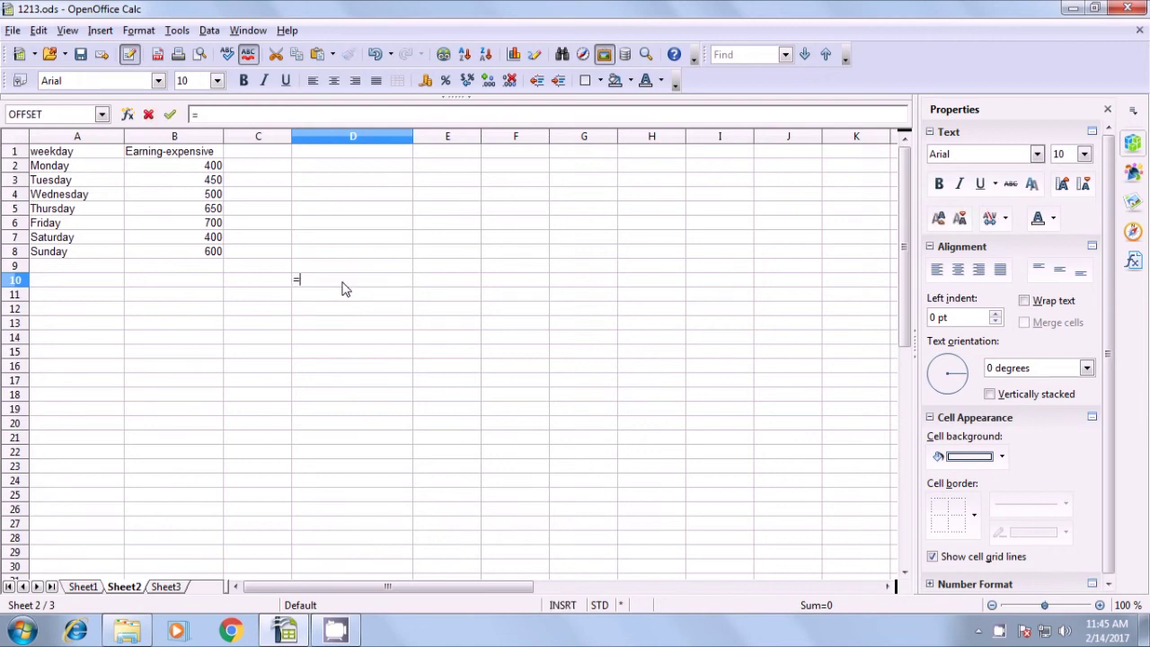
{"action": "type", "text": "off"}
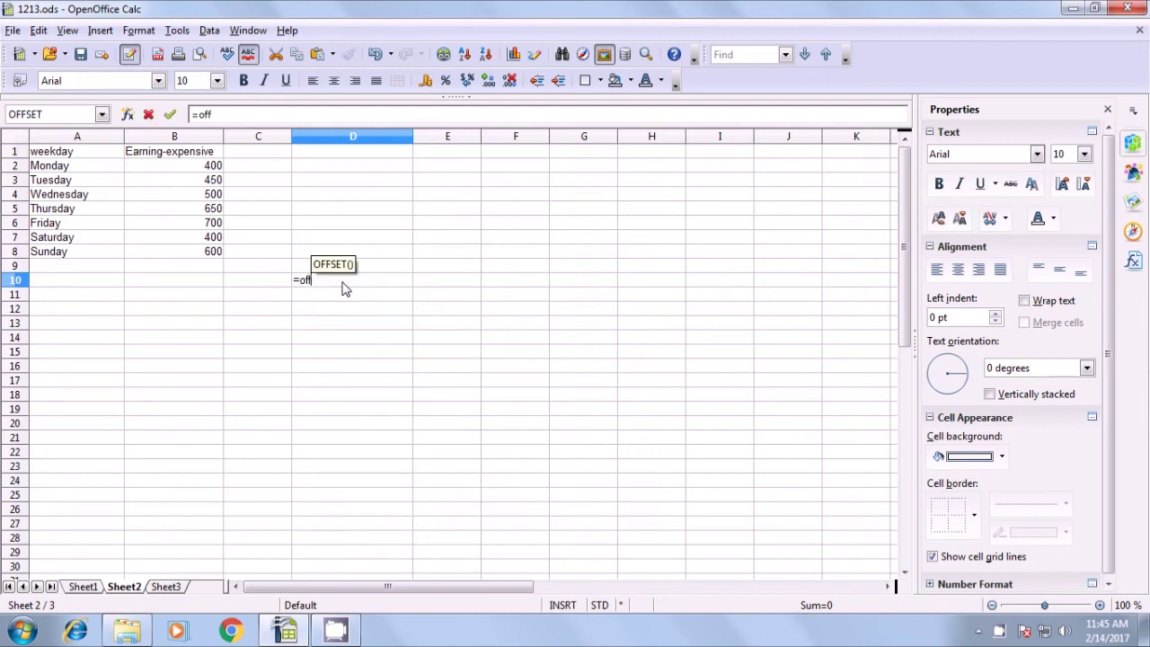
{"action": "type", "text": "set"}
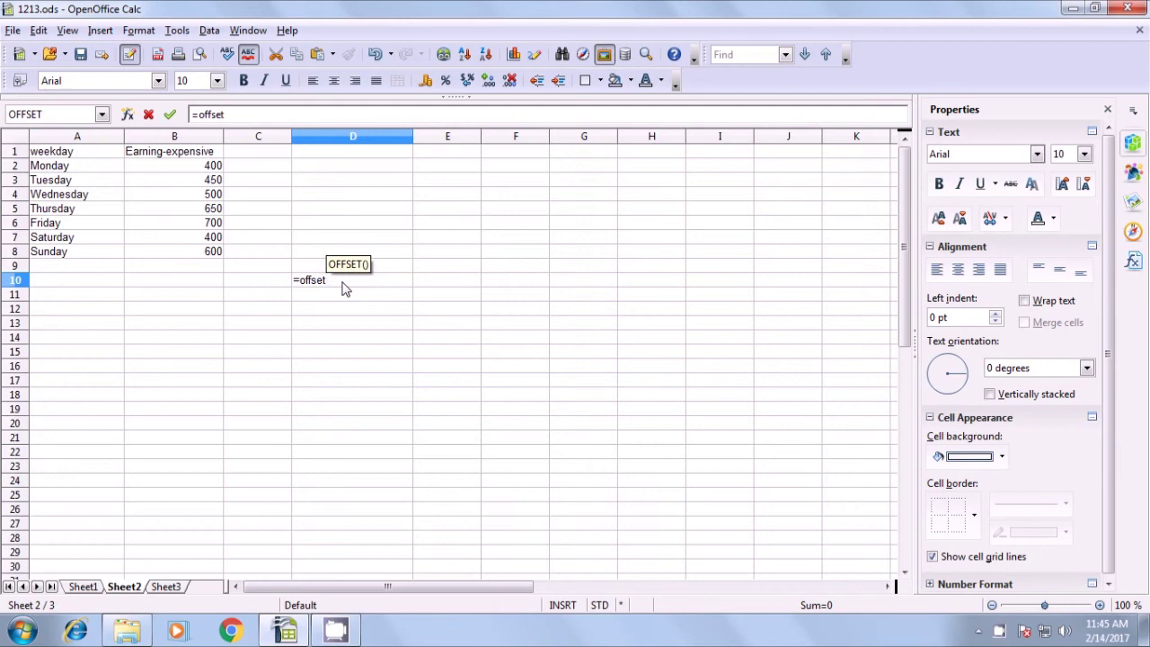
{"action": "type", "text": "("}
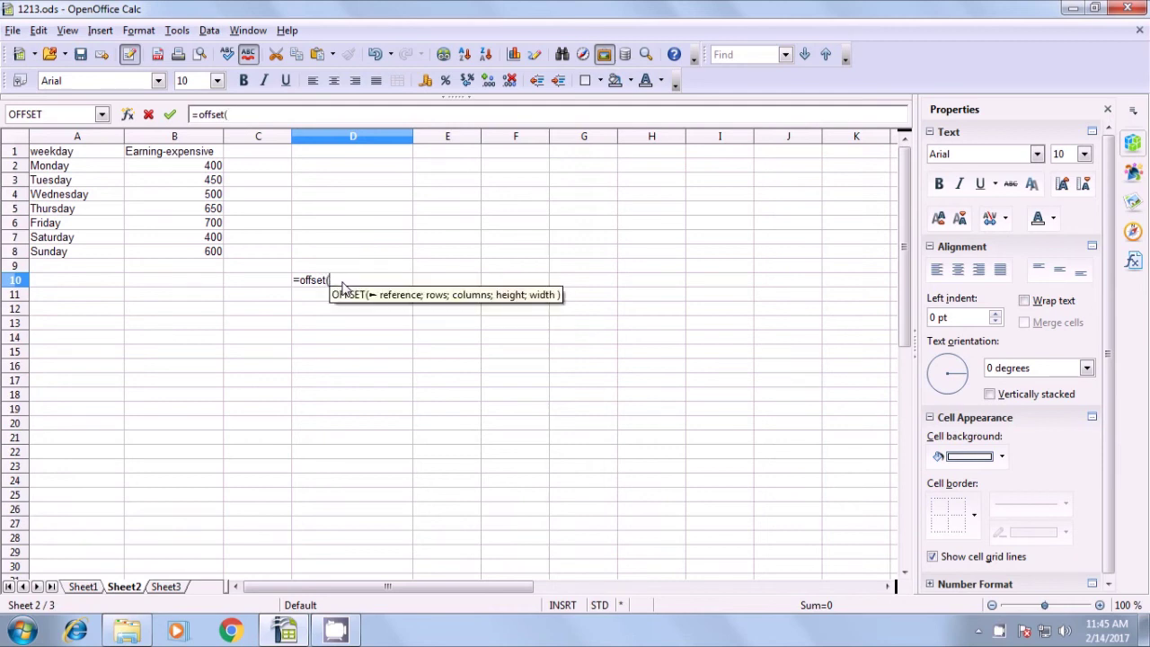
{"action": "left_click", "coordinate": [52, 154]}
{"action": "type", "text": ";"}
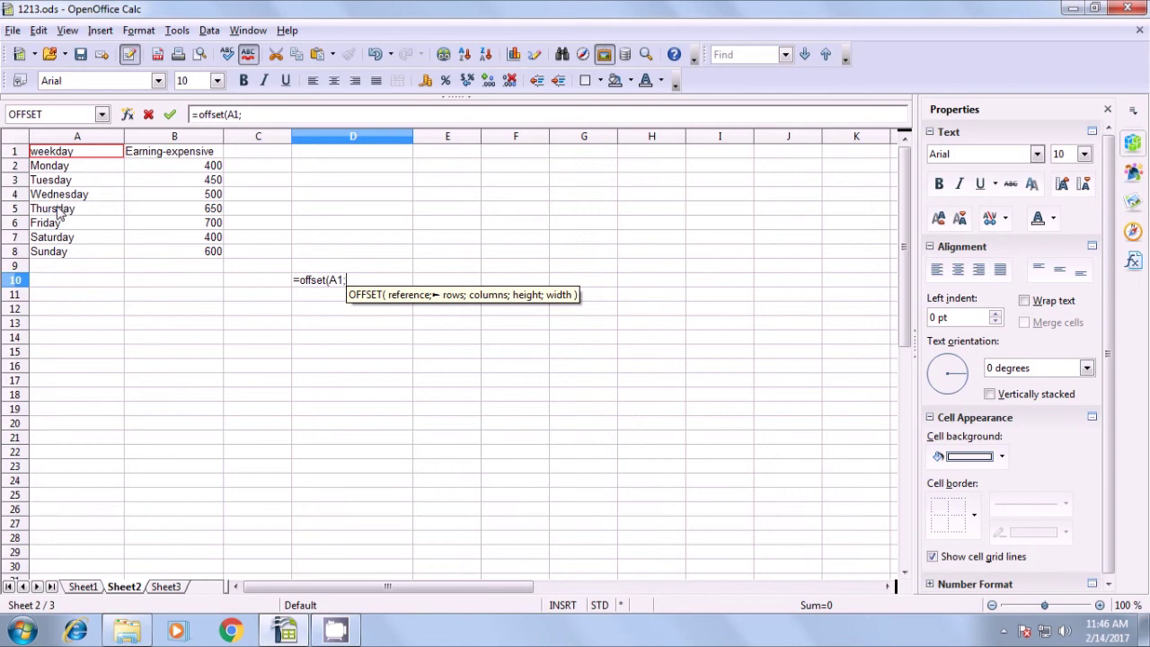
{"action": "type", "text": "4;"}
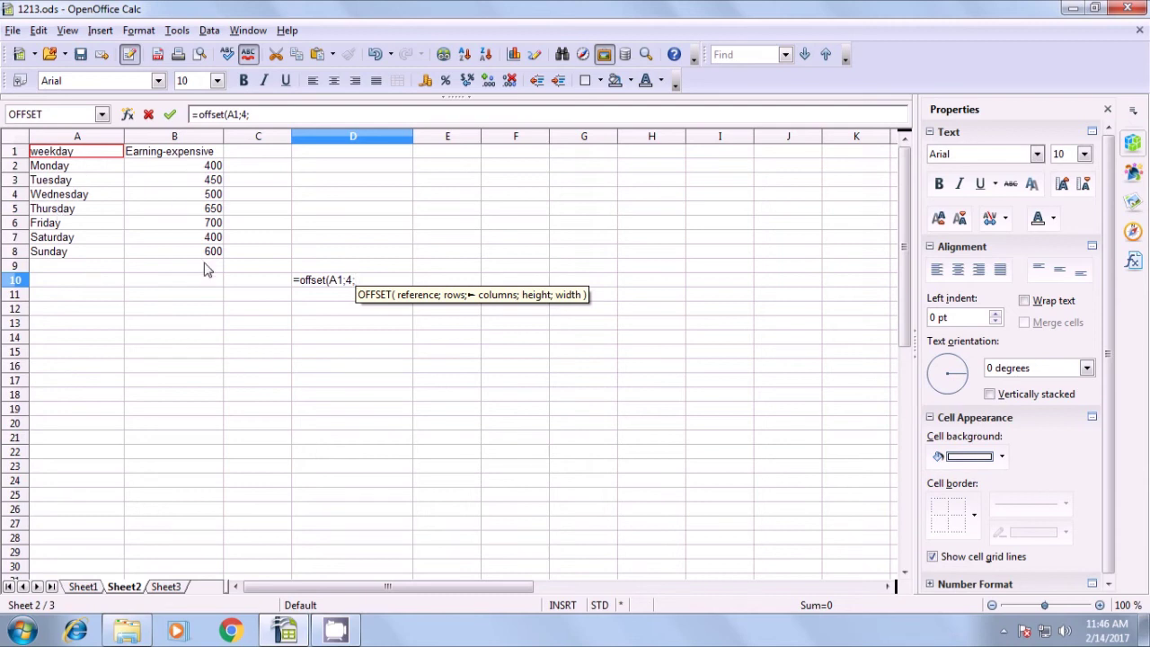
{"action": "type", "text": "1"}
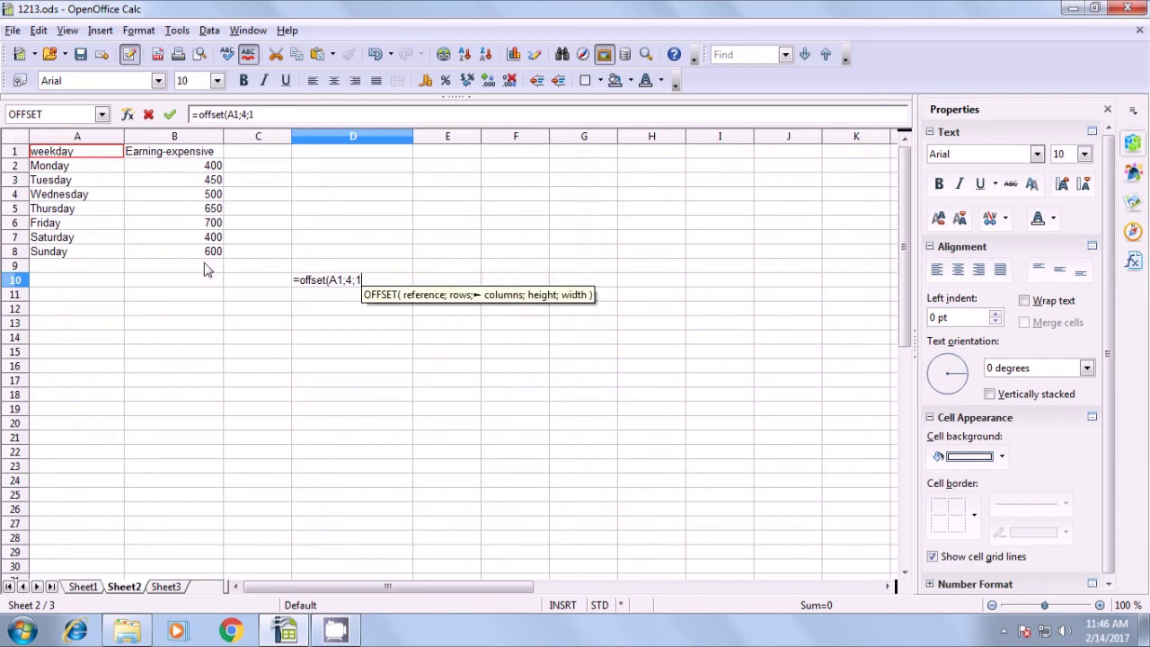
{"action": "type", "text": ")"}
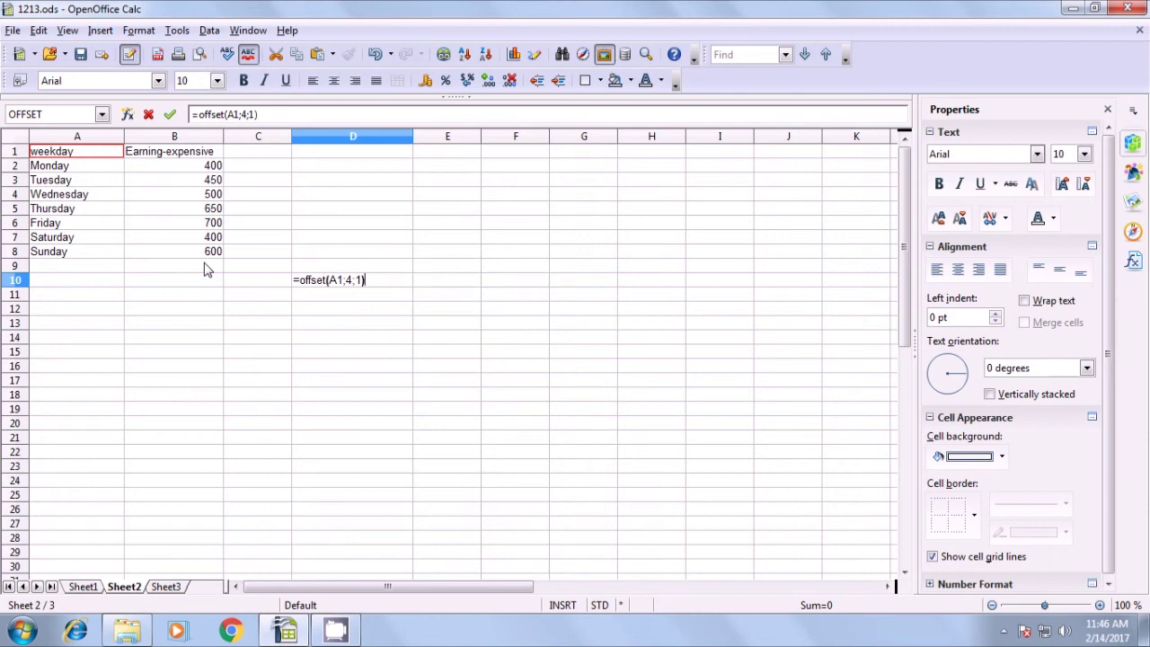
{"action": "key", "text": "Return"}
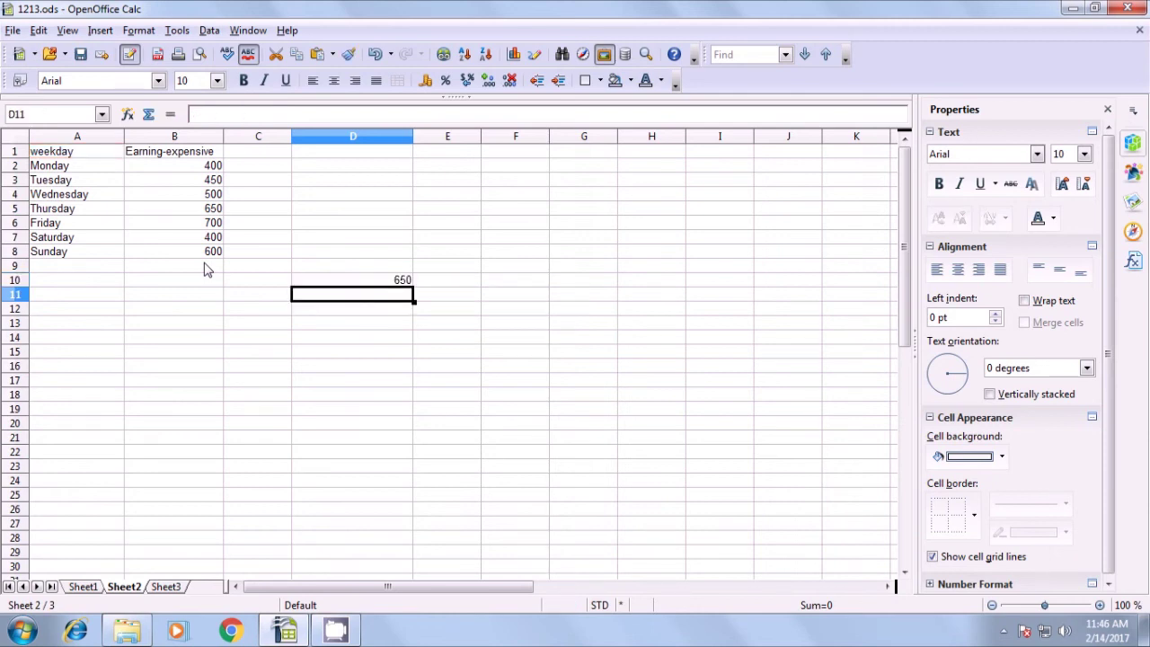
Change the row offset in D10's OFFSET formula to 7 to retrieve Sunday's value, and compare it with the Sunday row
{"action": "left_click", "coordinate": [330, 279]}
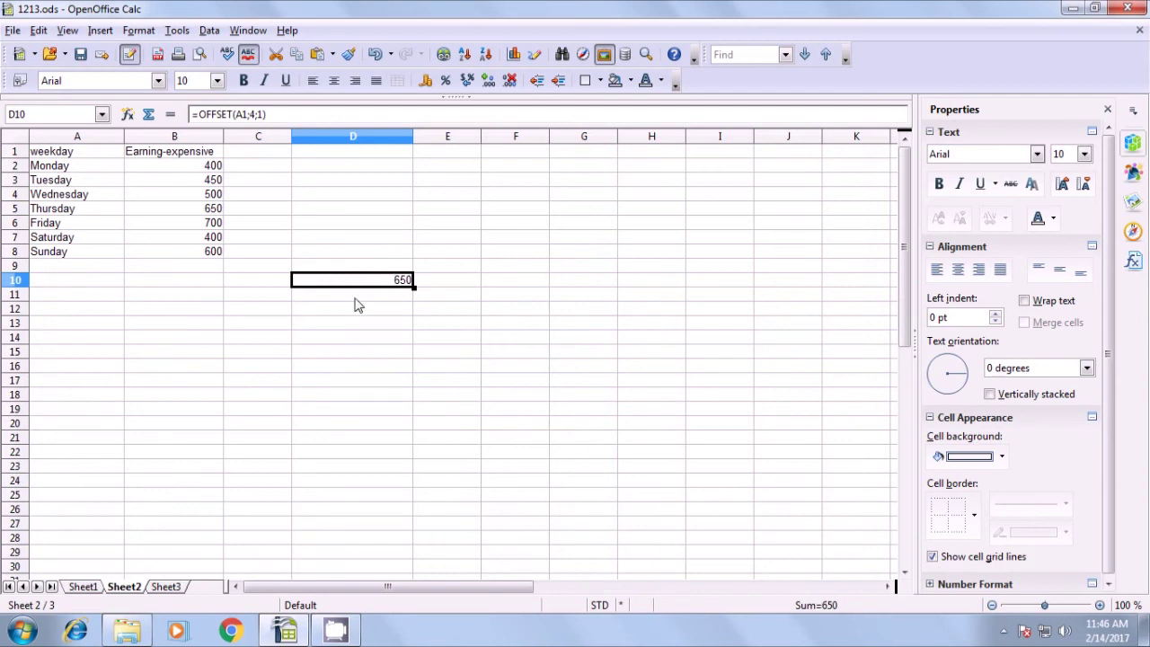
{"action": "left_click", "coordinate": [40, 252]}
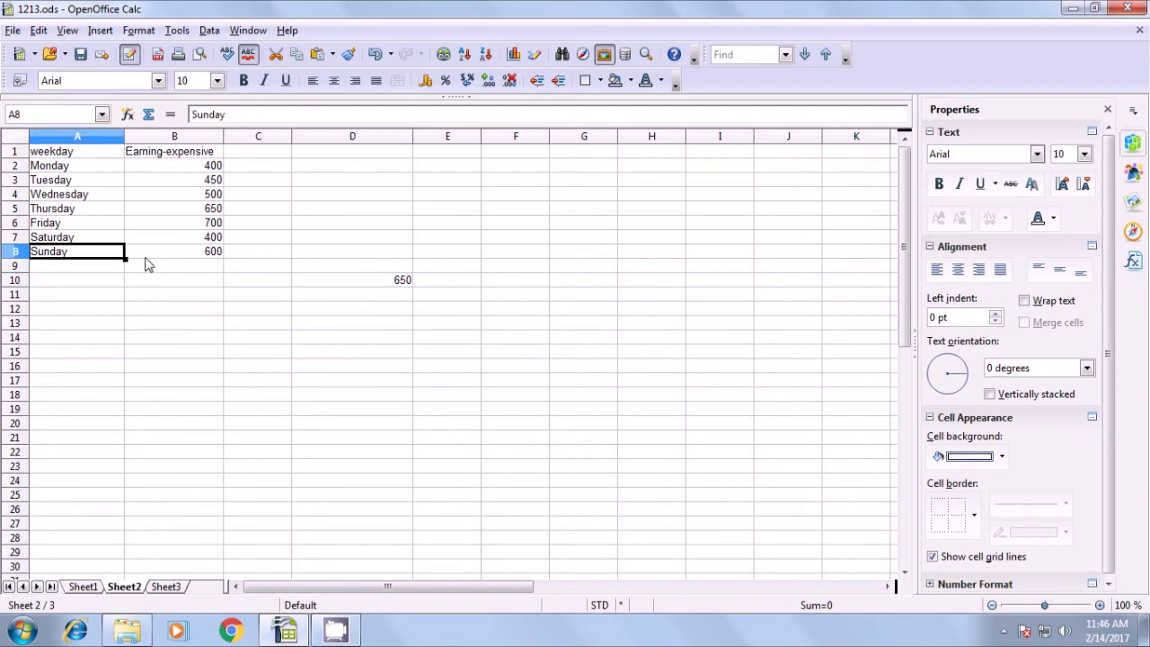
{"action": "left_click", "coordinate": [306, 278]}
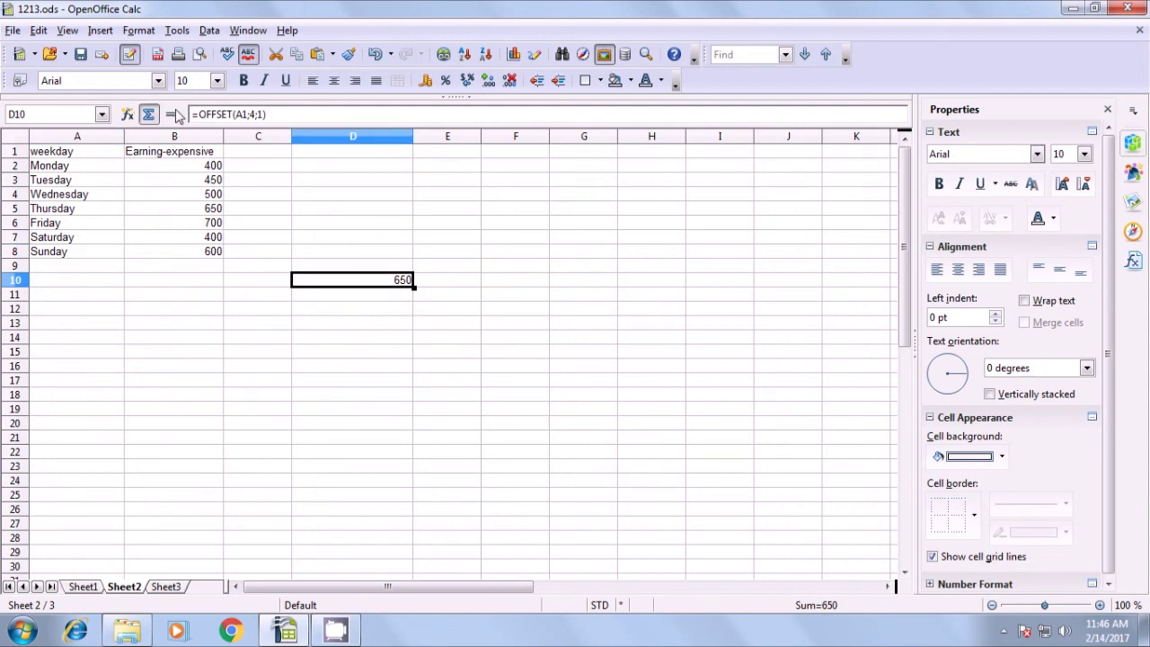
{"action": "left_click", "coordinate": [254, 115]}
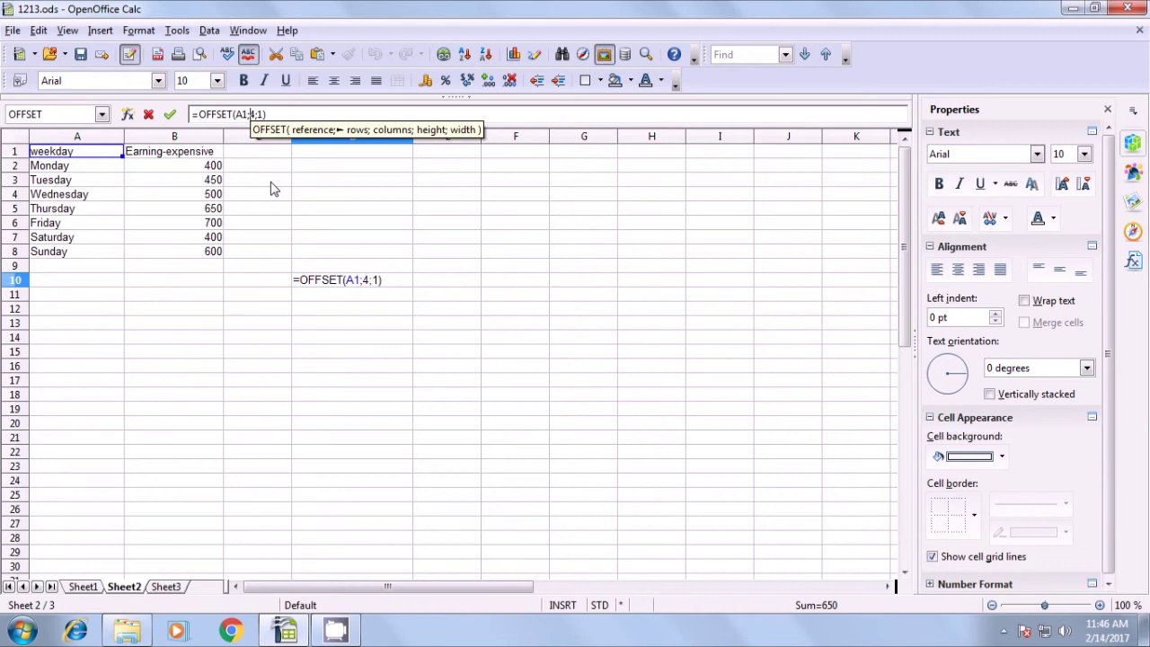
{"action": "key", "text": "BackSpace"}
{"action": "type", "text": ";"}
{"action": "key", "text": "Delete"}
{"action": "type", "text": "7"}
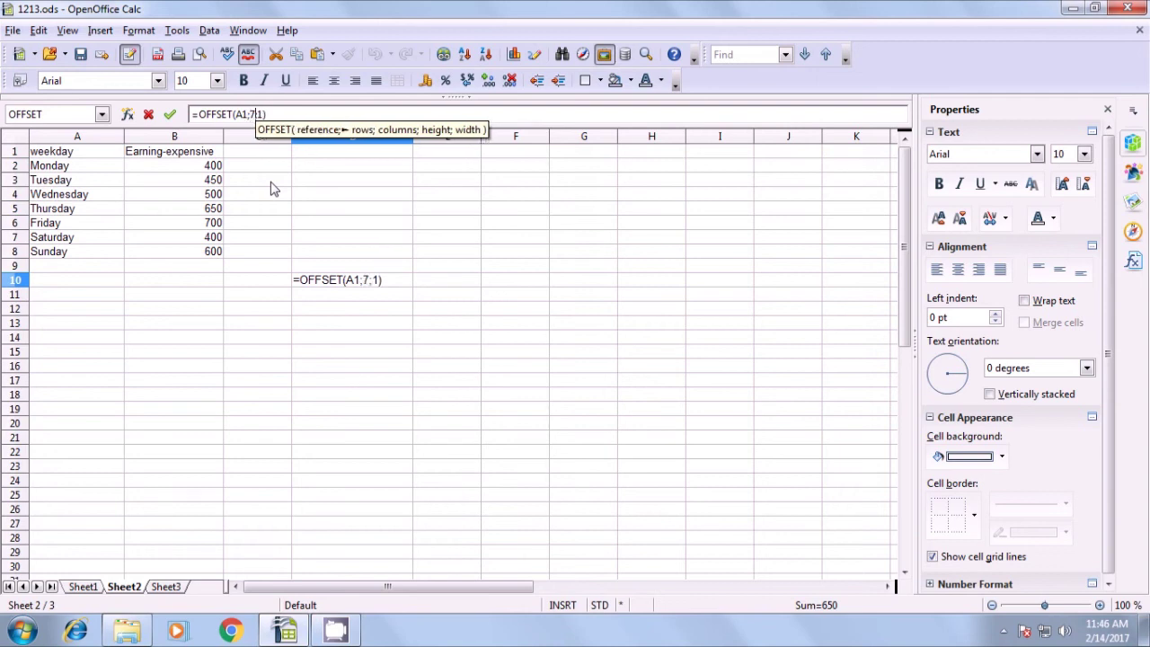
{"action": "key", "text": "Return"}
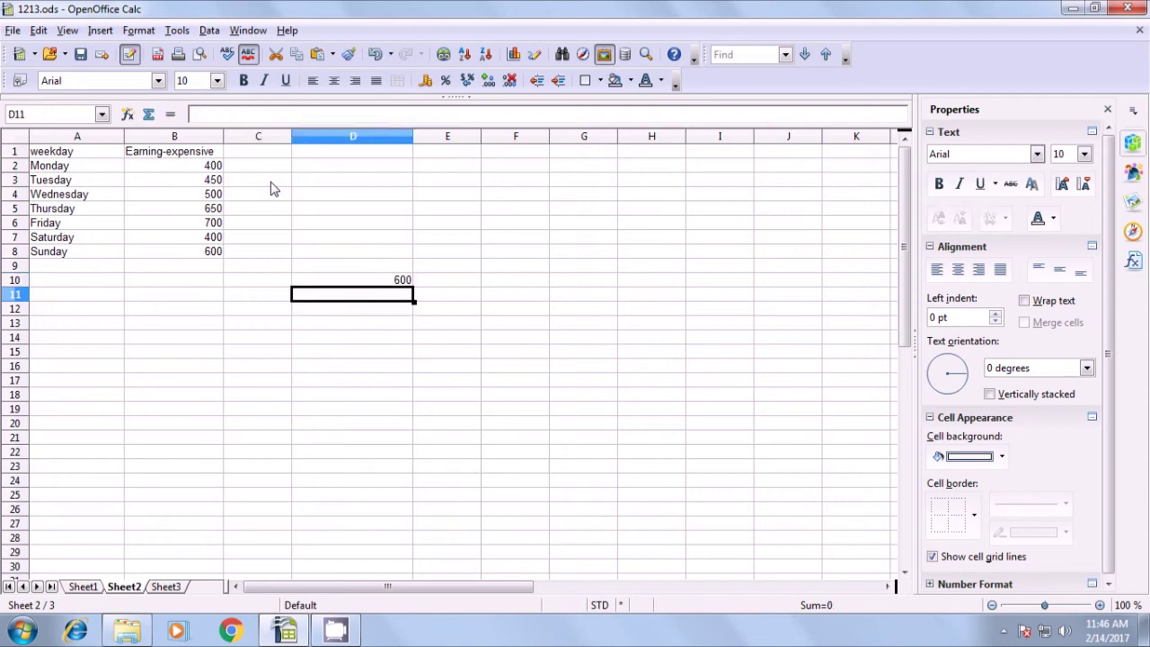
{"action": "left_click", "coordinate": [48, 254]}
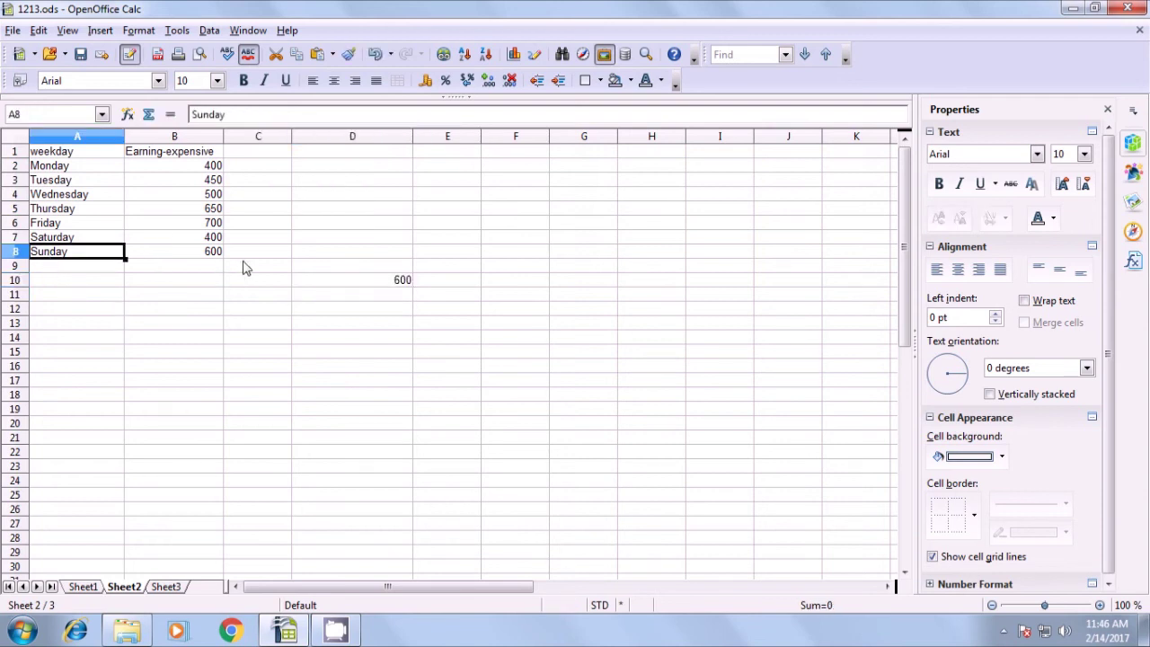
{"action": "left_click", "coordinate": [389, 282]}
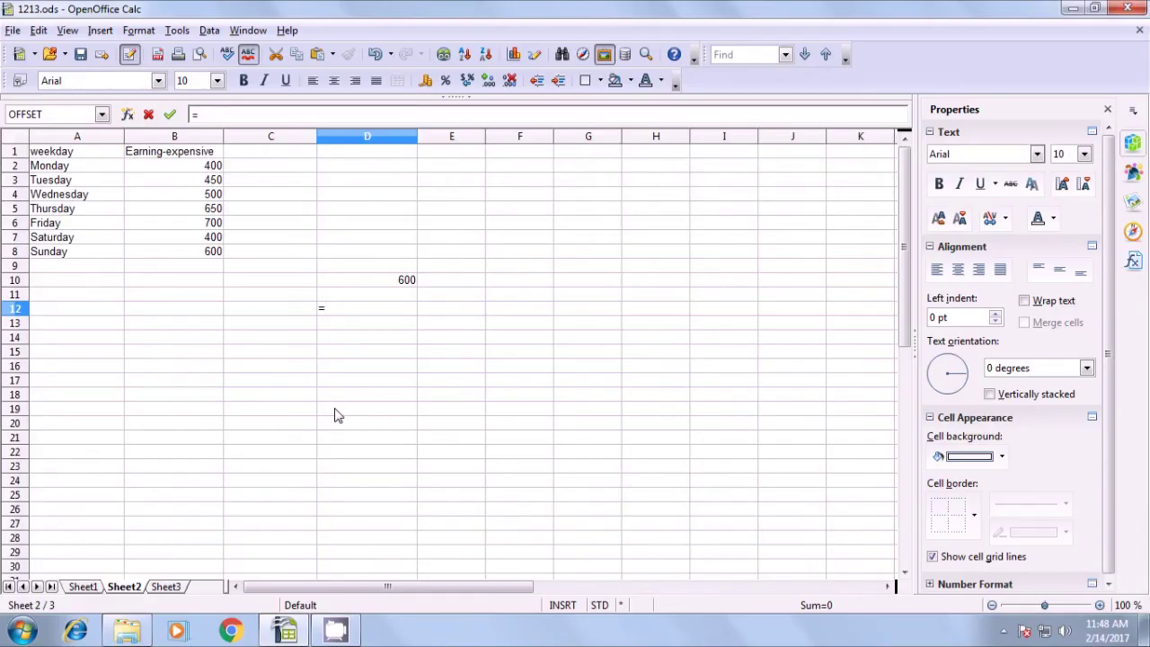
Enter =ADDRESS(ROW(D10);COLUMN(D10);4) in D12, accepting the proposed formula correction, and compare the result with cell D10
{"action": "type", "text": "ad"}
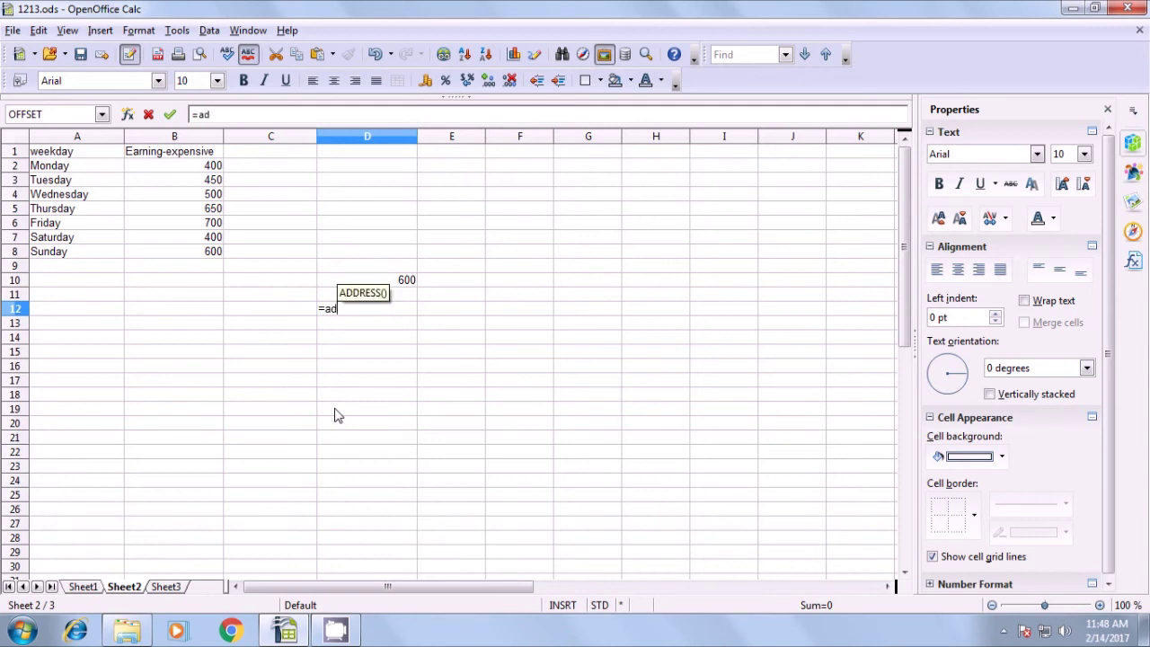
{"action": "type", "text": "dress"}
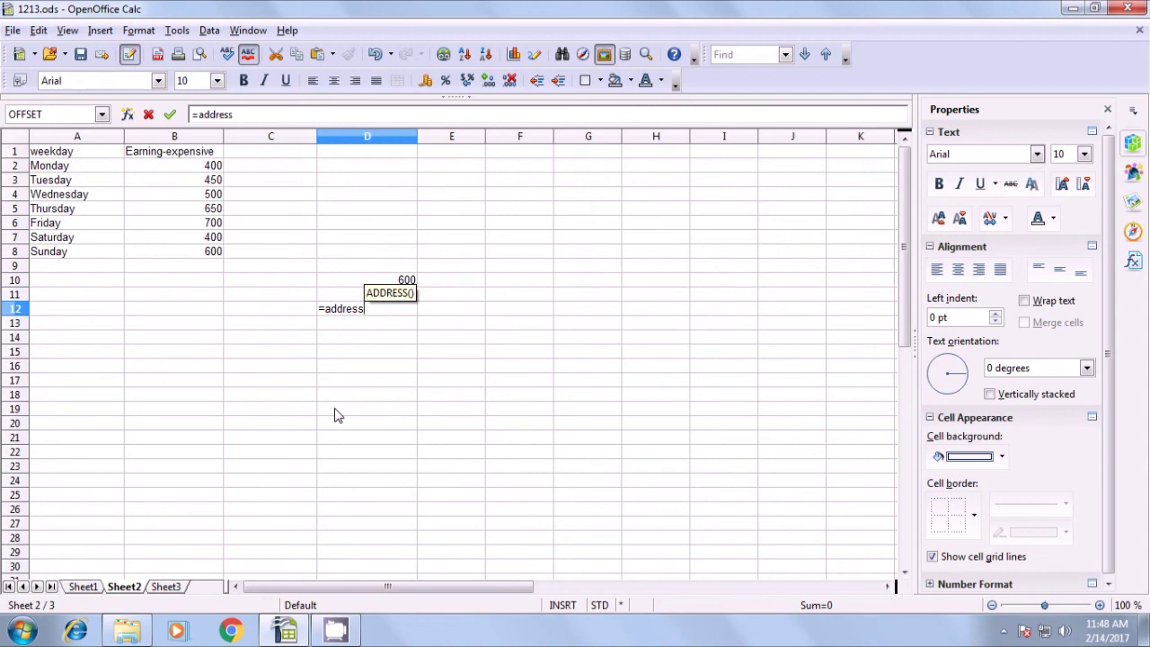
{"action": "type", "text": "("}
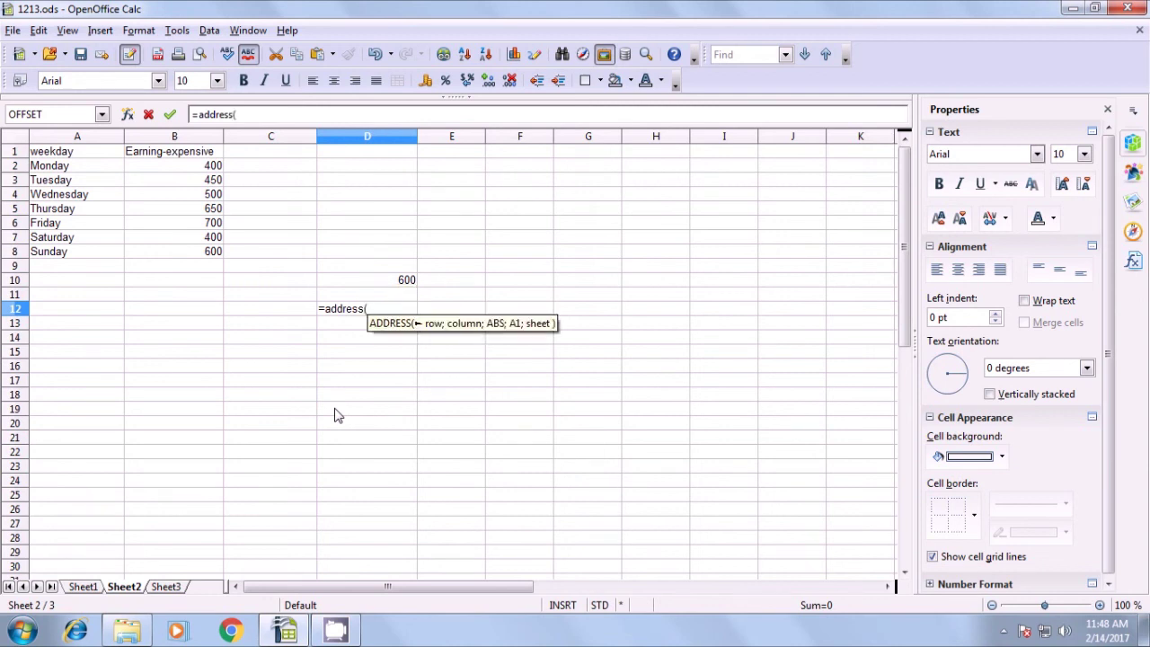
{"action": "type", "text": "row("}
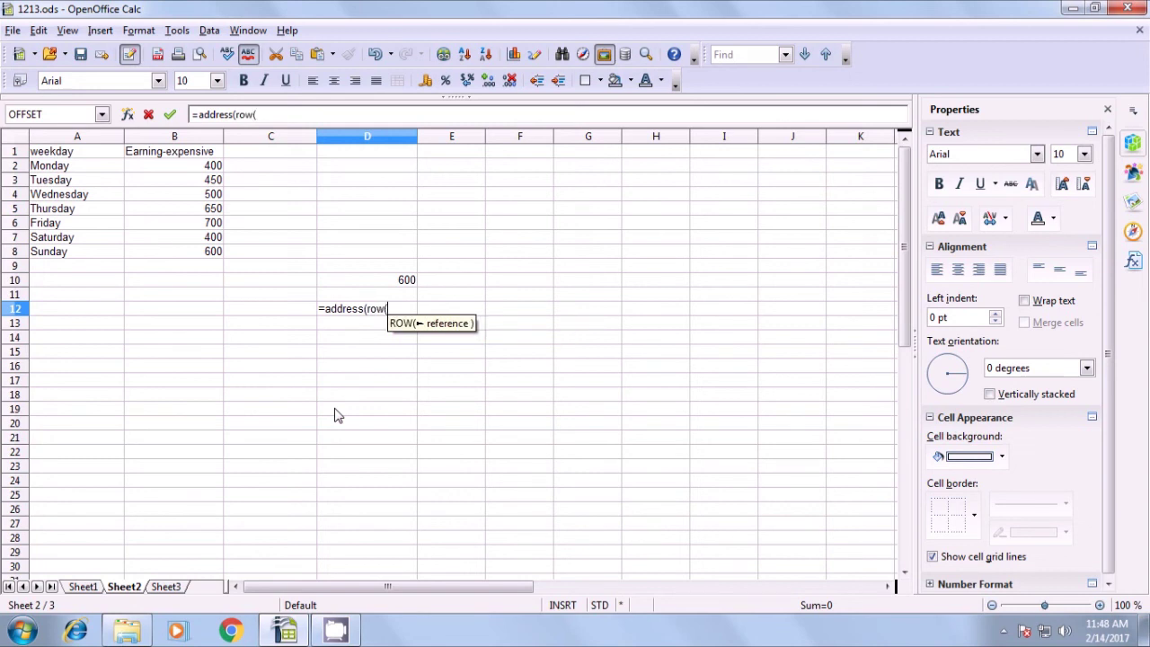
{"action": "left_click", "coordinate": [388, 284]}
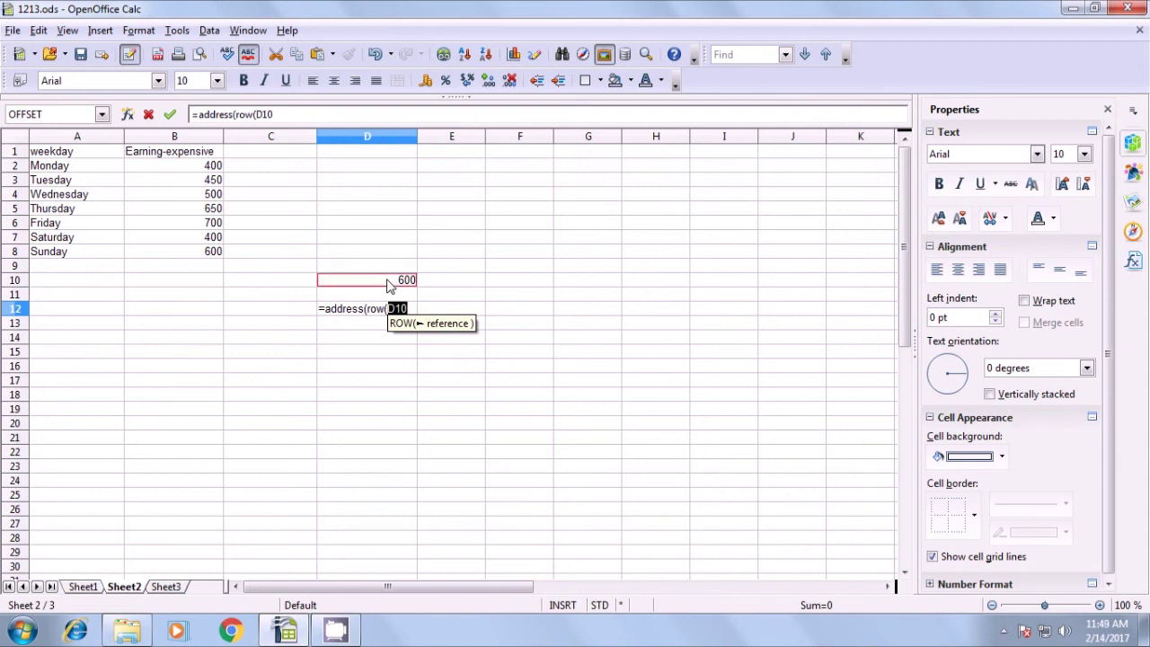
{"action": "type", "text": ");"}
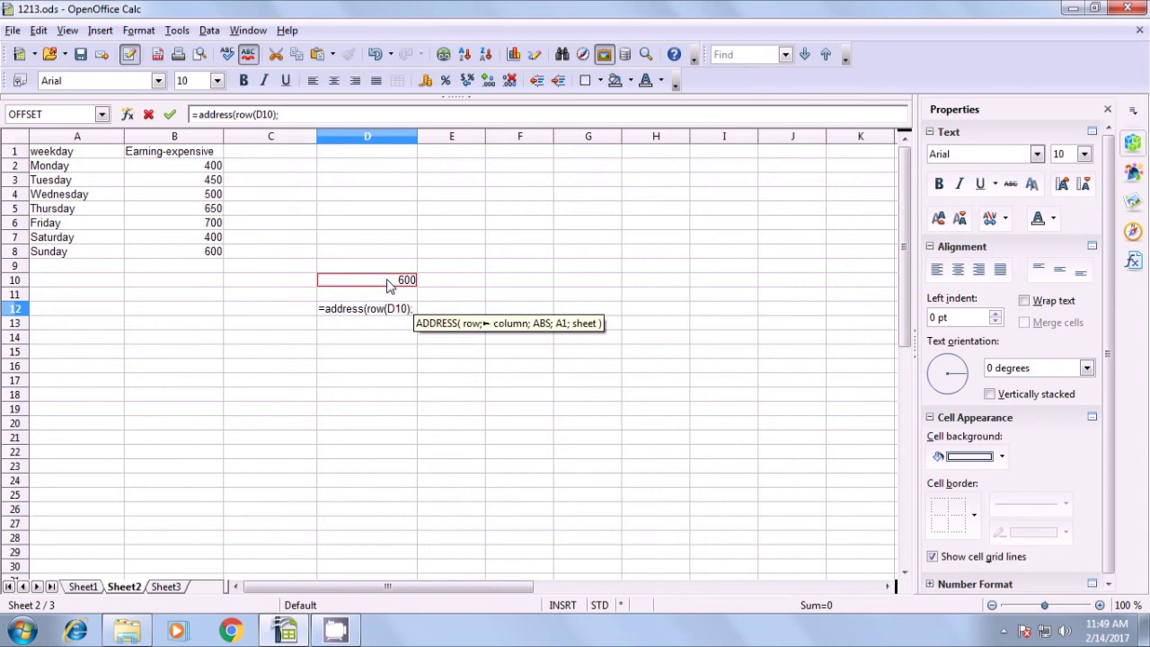
{"action": "type", "text": "co"}
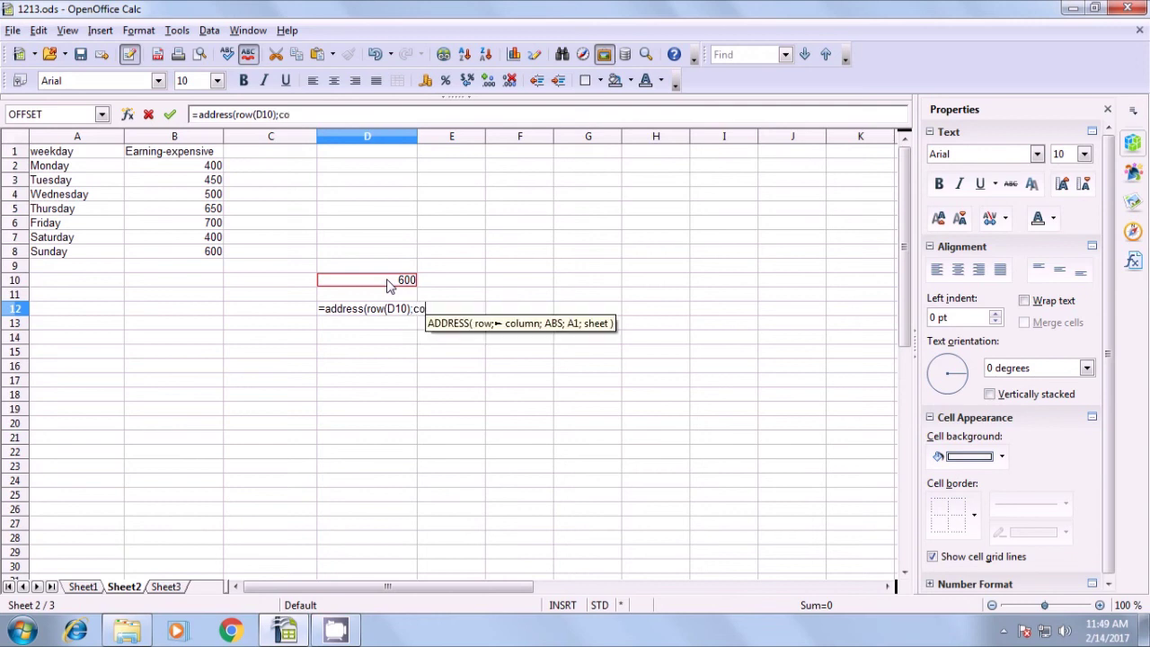
{"action": "type", "text": "lumn("}
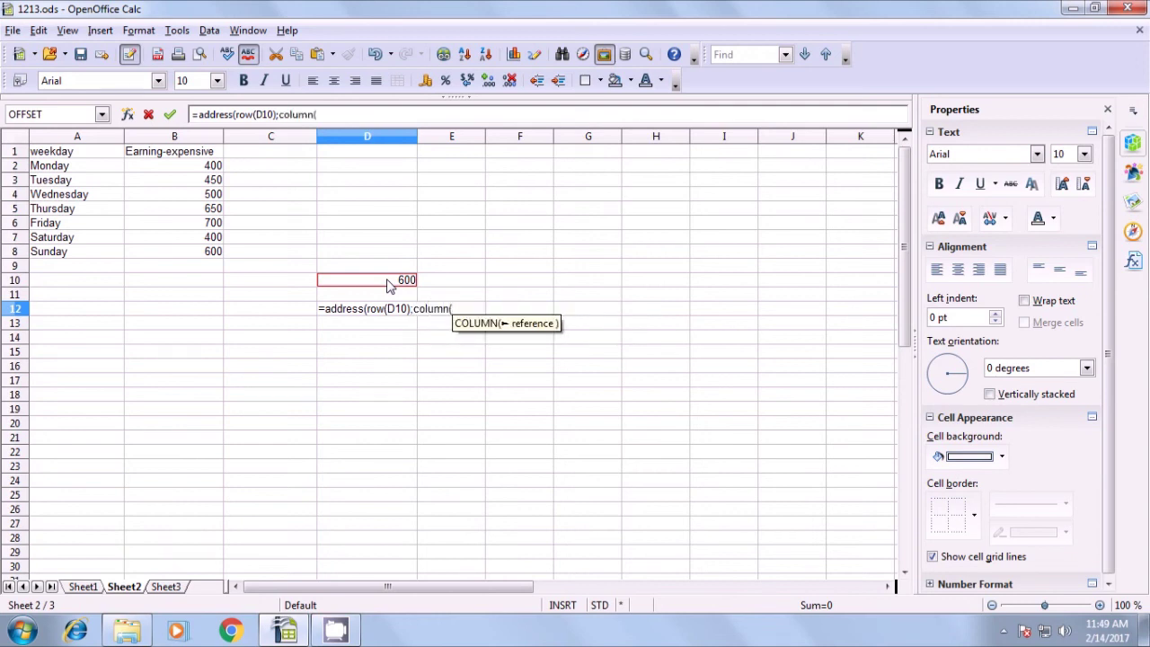
{"action": "left_click", "coordinate": [389, 284]}
{"action": "type", "text": ")"}
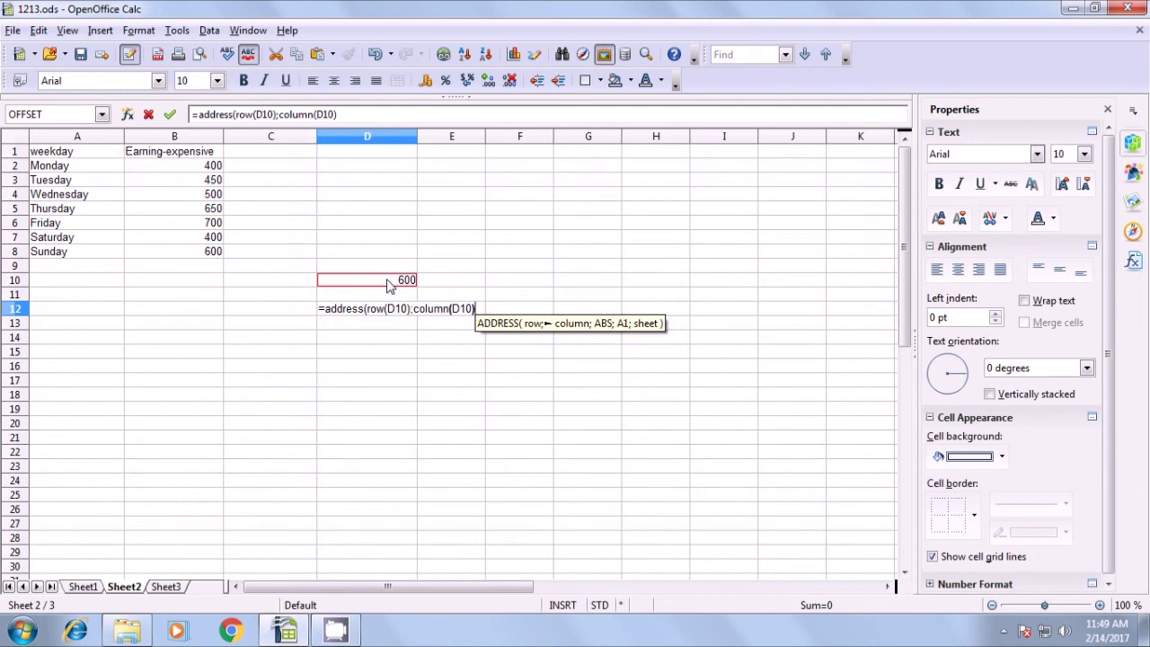
{"action": "type", "text": ";"}
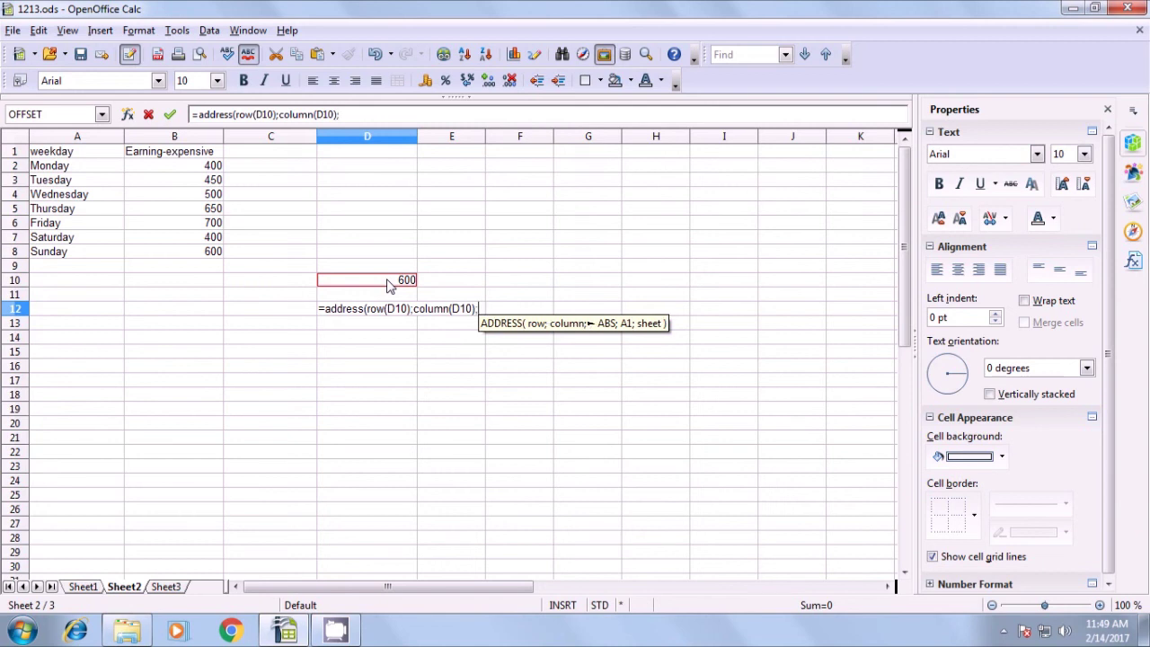
{"action": "type", "text": "4"}
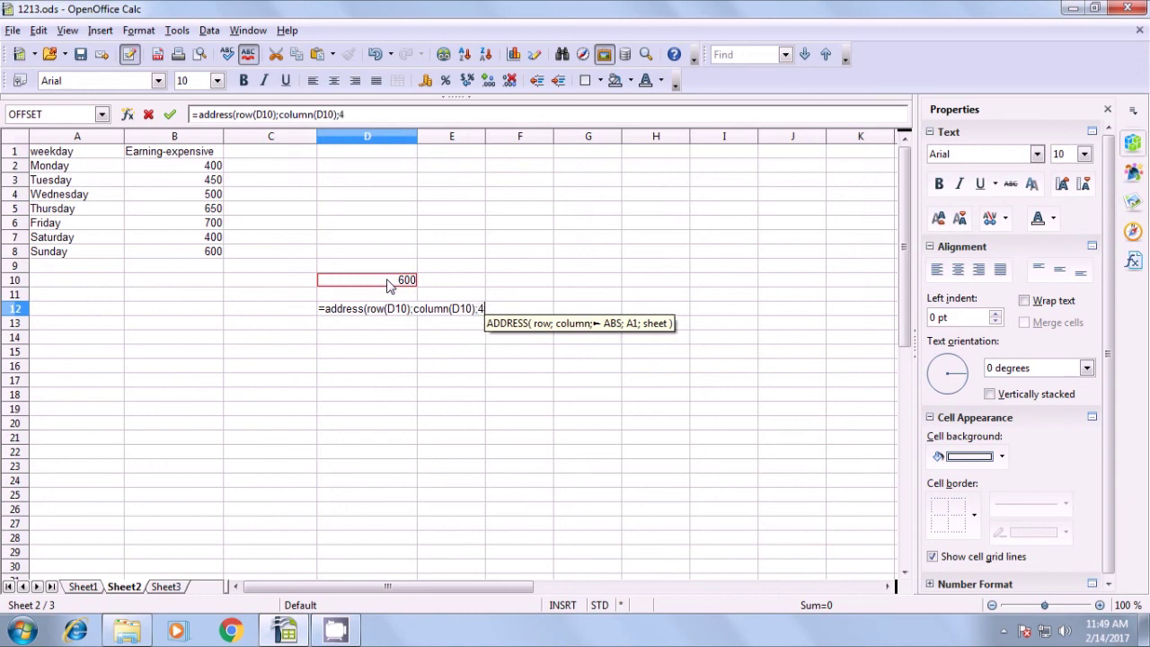
{"action": "type", "text": ")"}
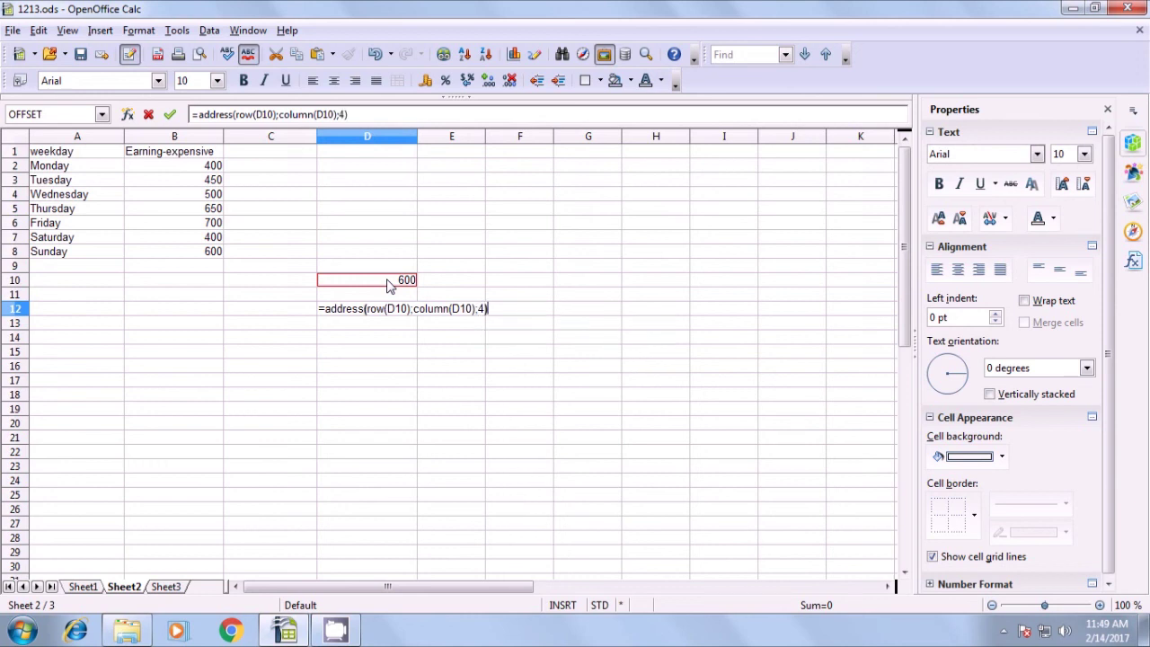
{"action": "type", "text": ")"}
{"action": "key", "text": "Return"}
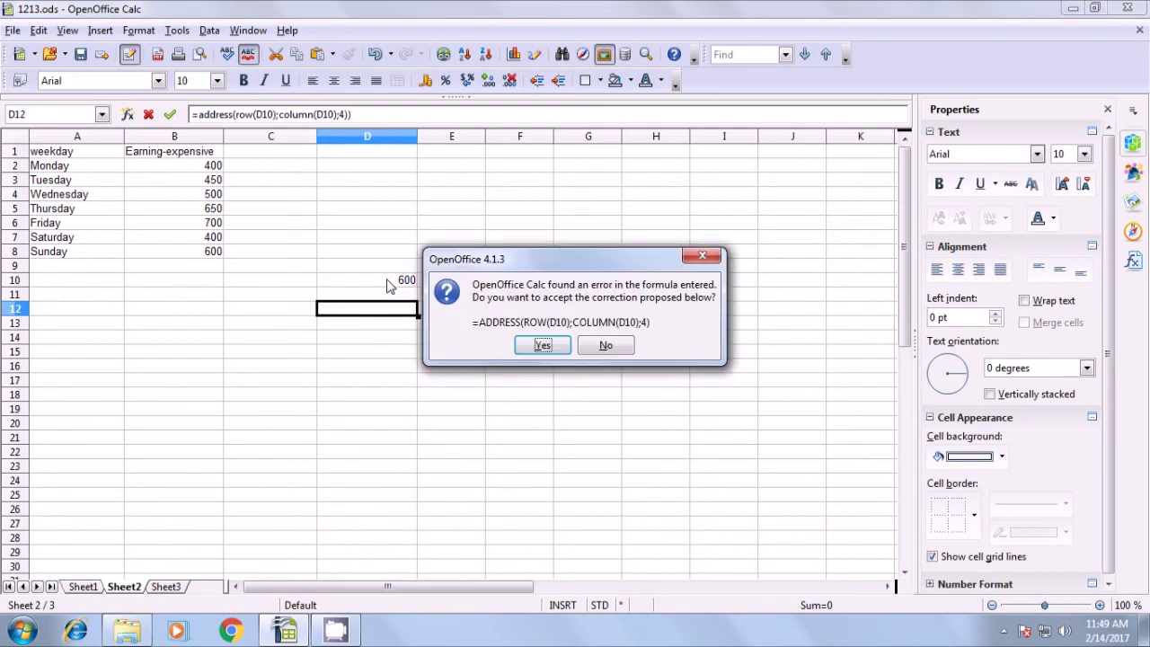
{"action": "key", "text": "Return"}
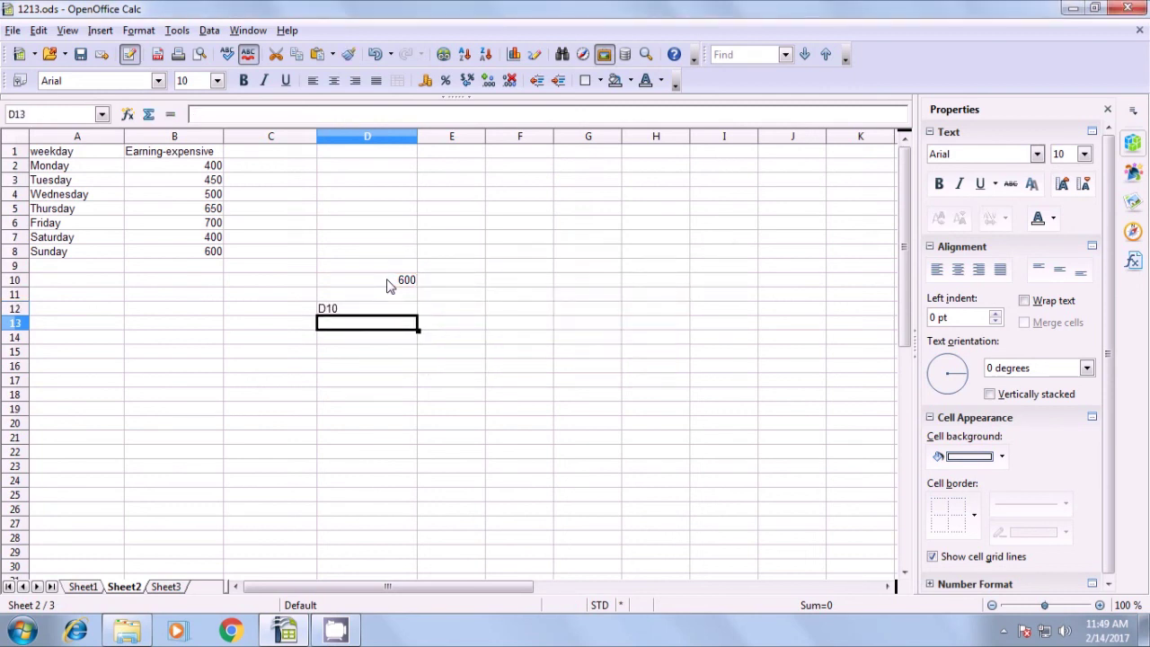
{"action": "left_click", "coordinate": [375, 313]}
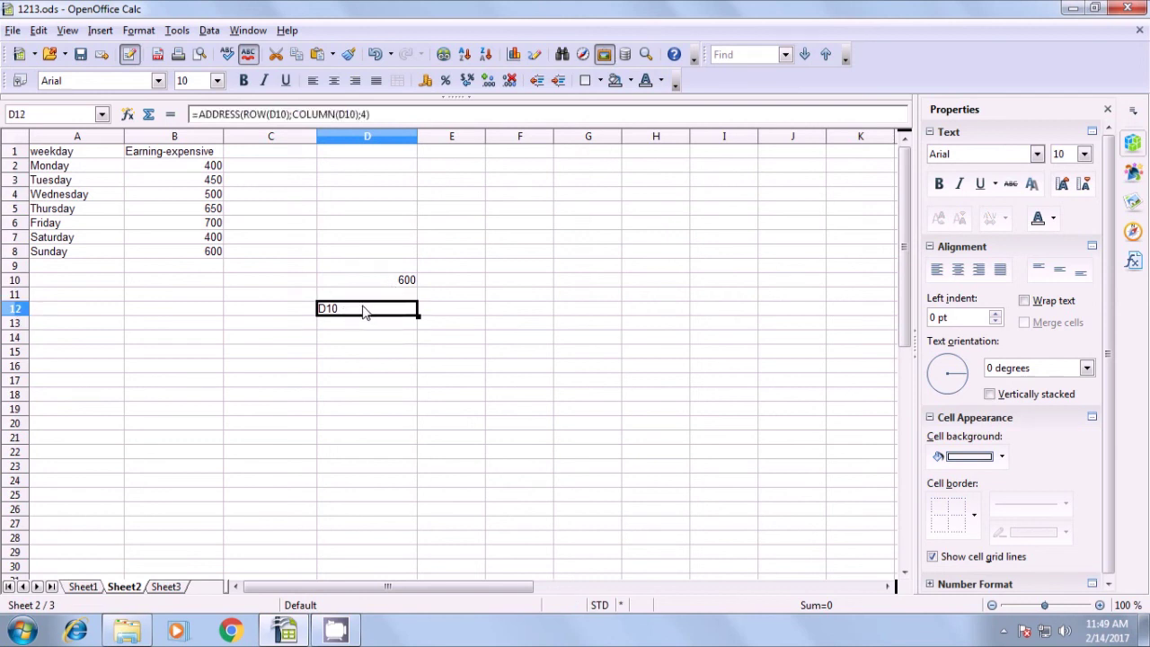
{"action": "left_click", "coordinate": [385, 285]}
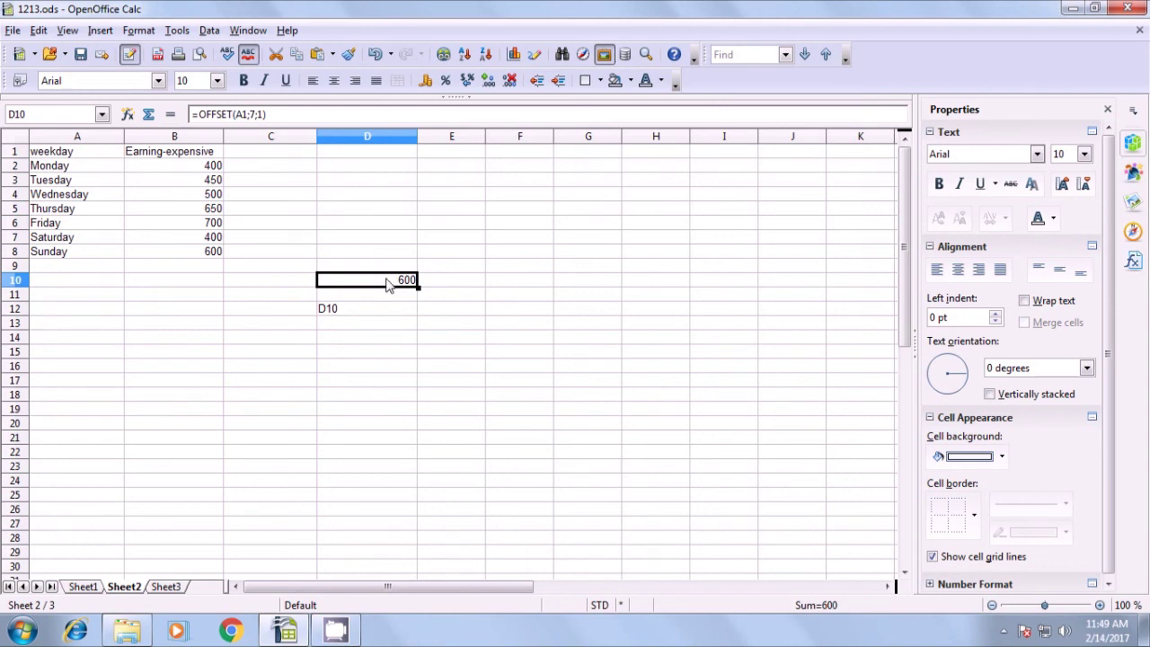